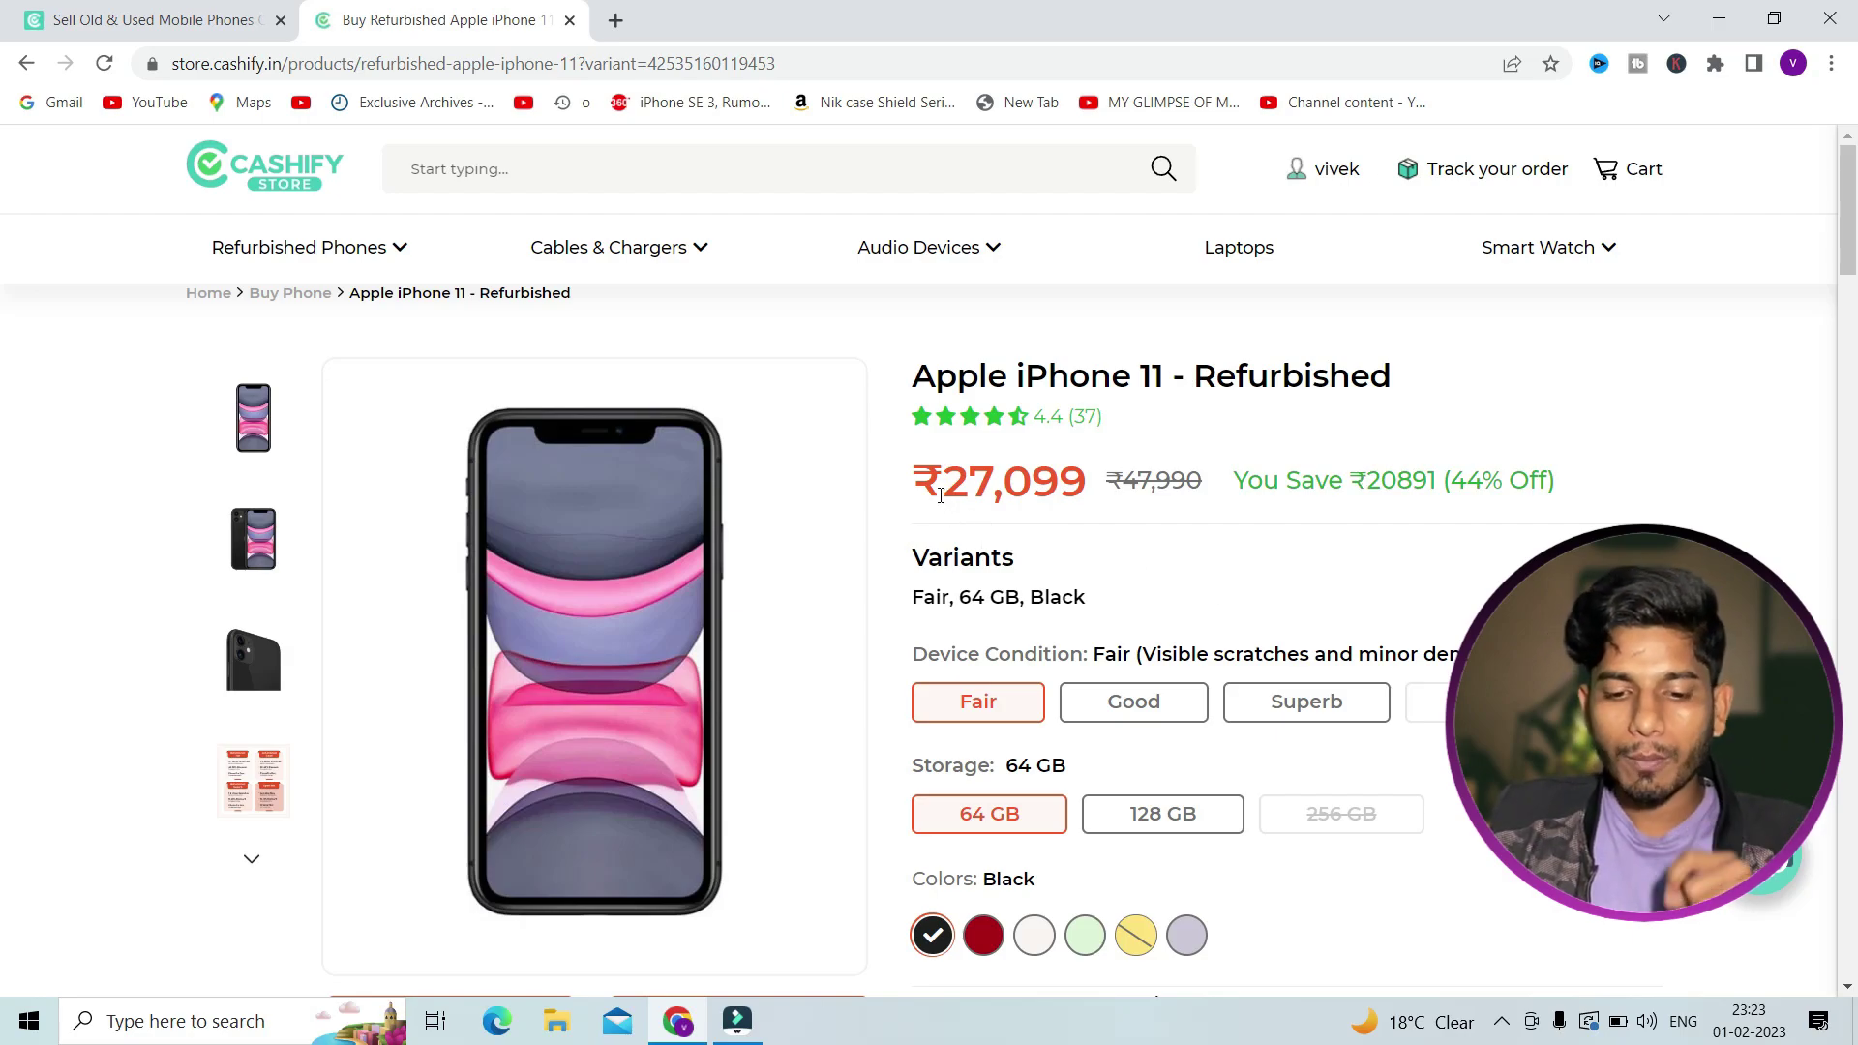
# Step: Check the refurbished Apple iPhone 11's price and variants, and choose the Superb device condition
pyautogui.moveTo(942, 491); pyautogui.dragTo(1103, 482)
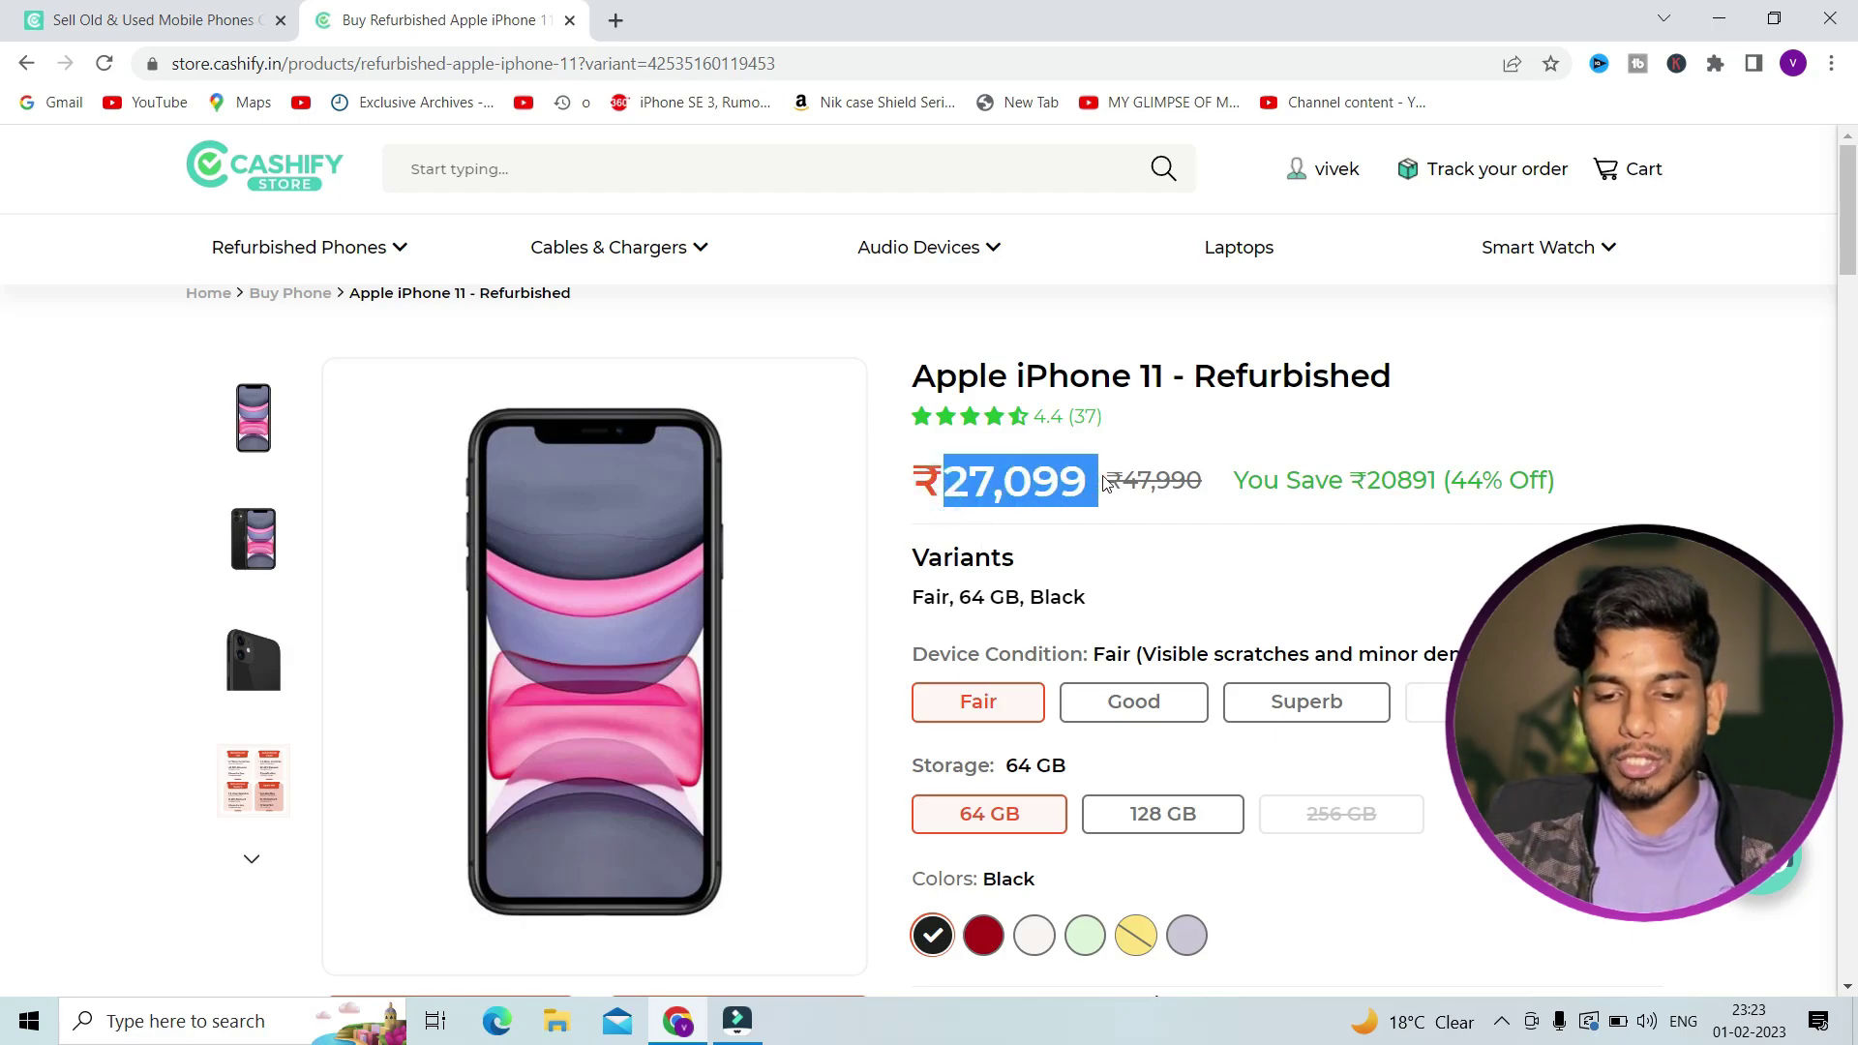
pyautogui.scroll(-2, 1130, 585)
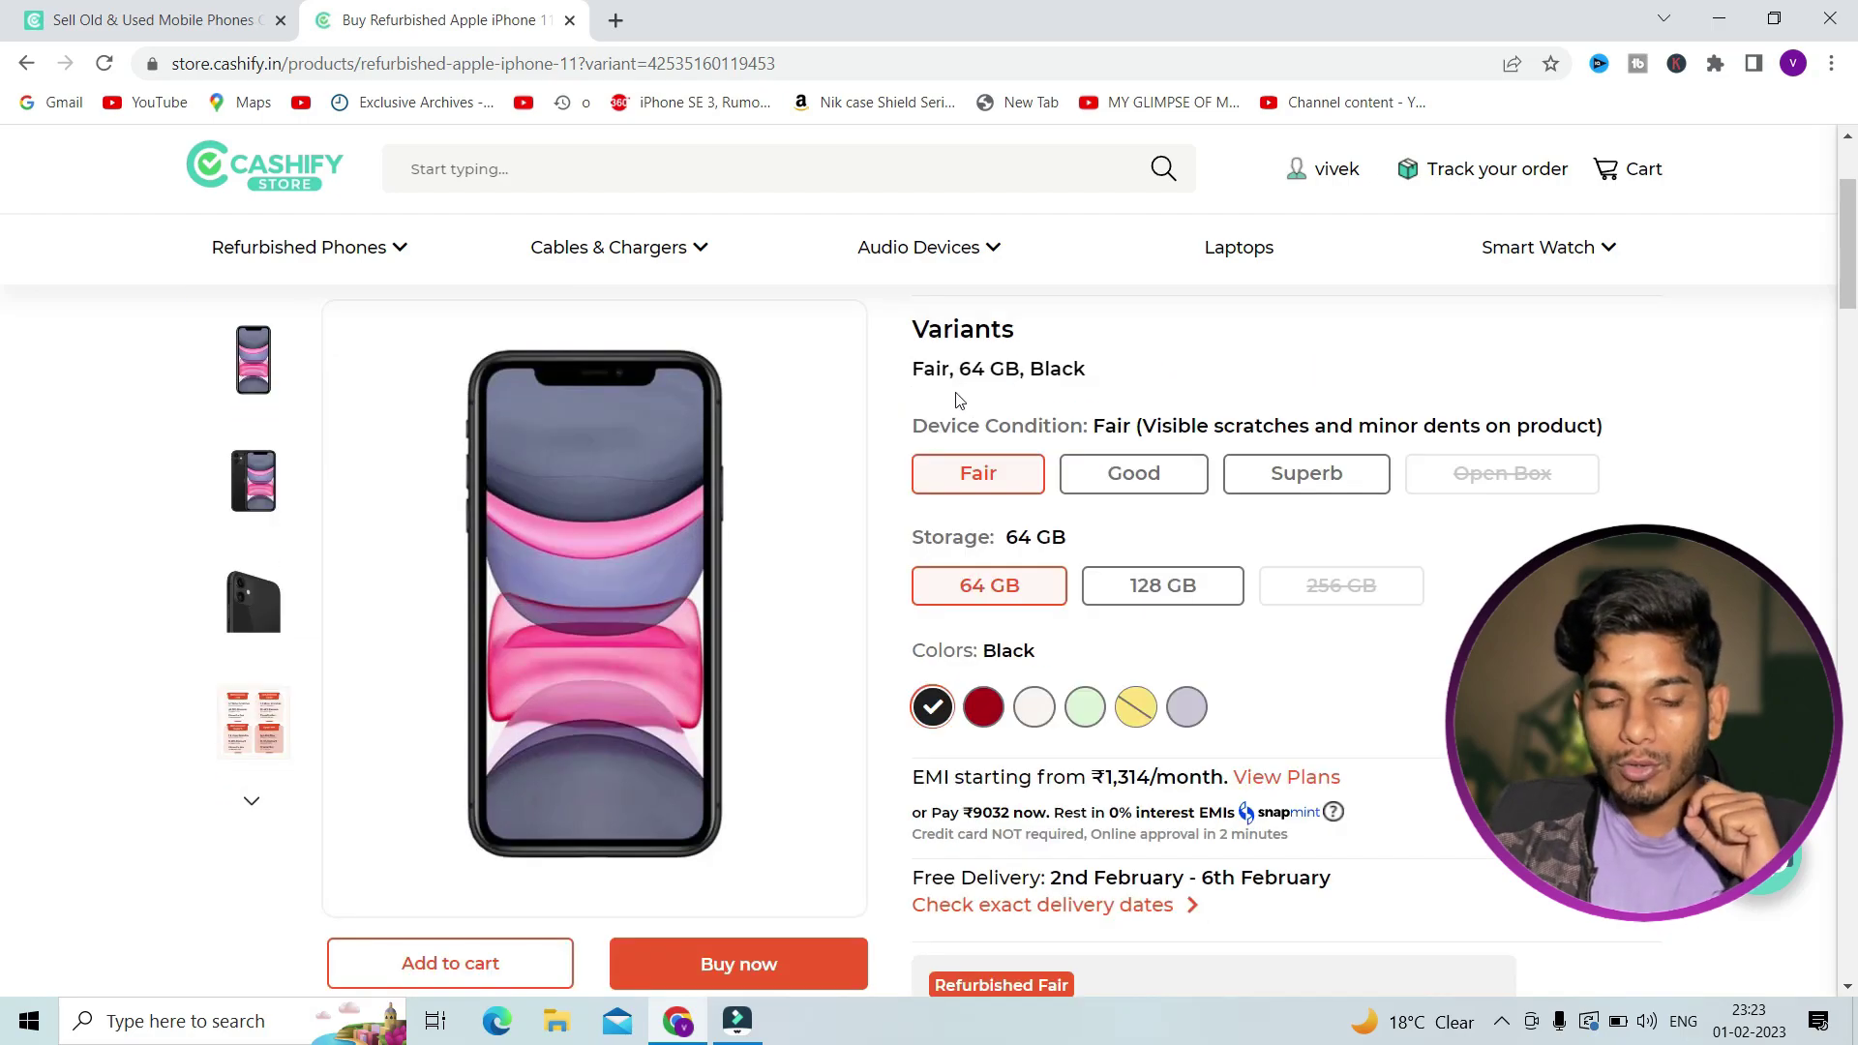
pyautogui.scroll(-2, 1088, 481)
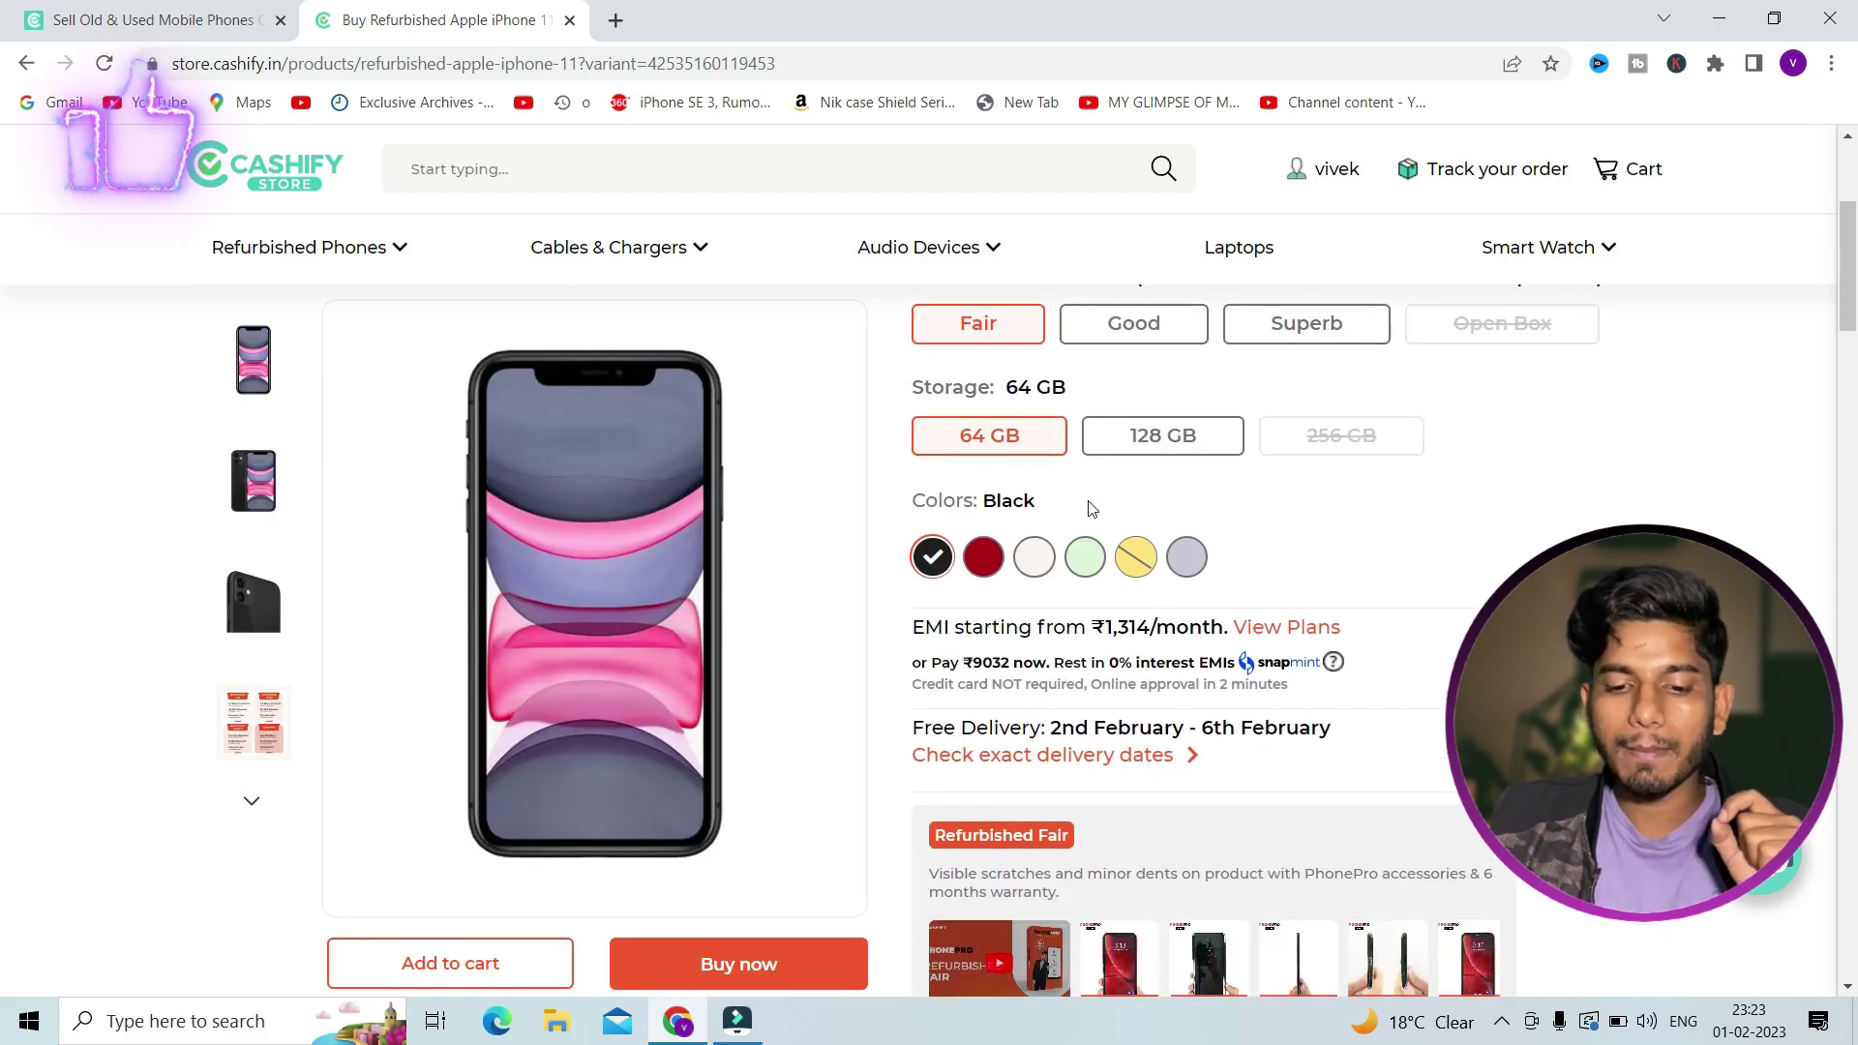
pyautogui.scroll(2, 975, 416)
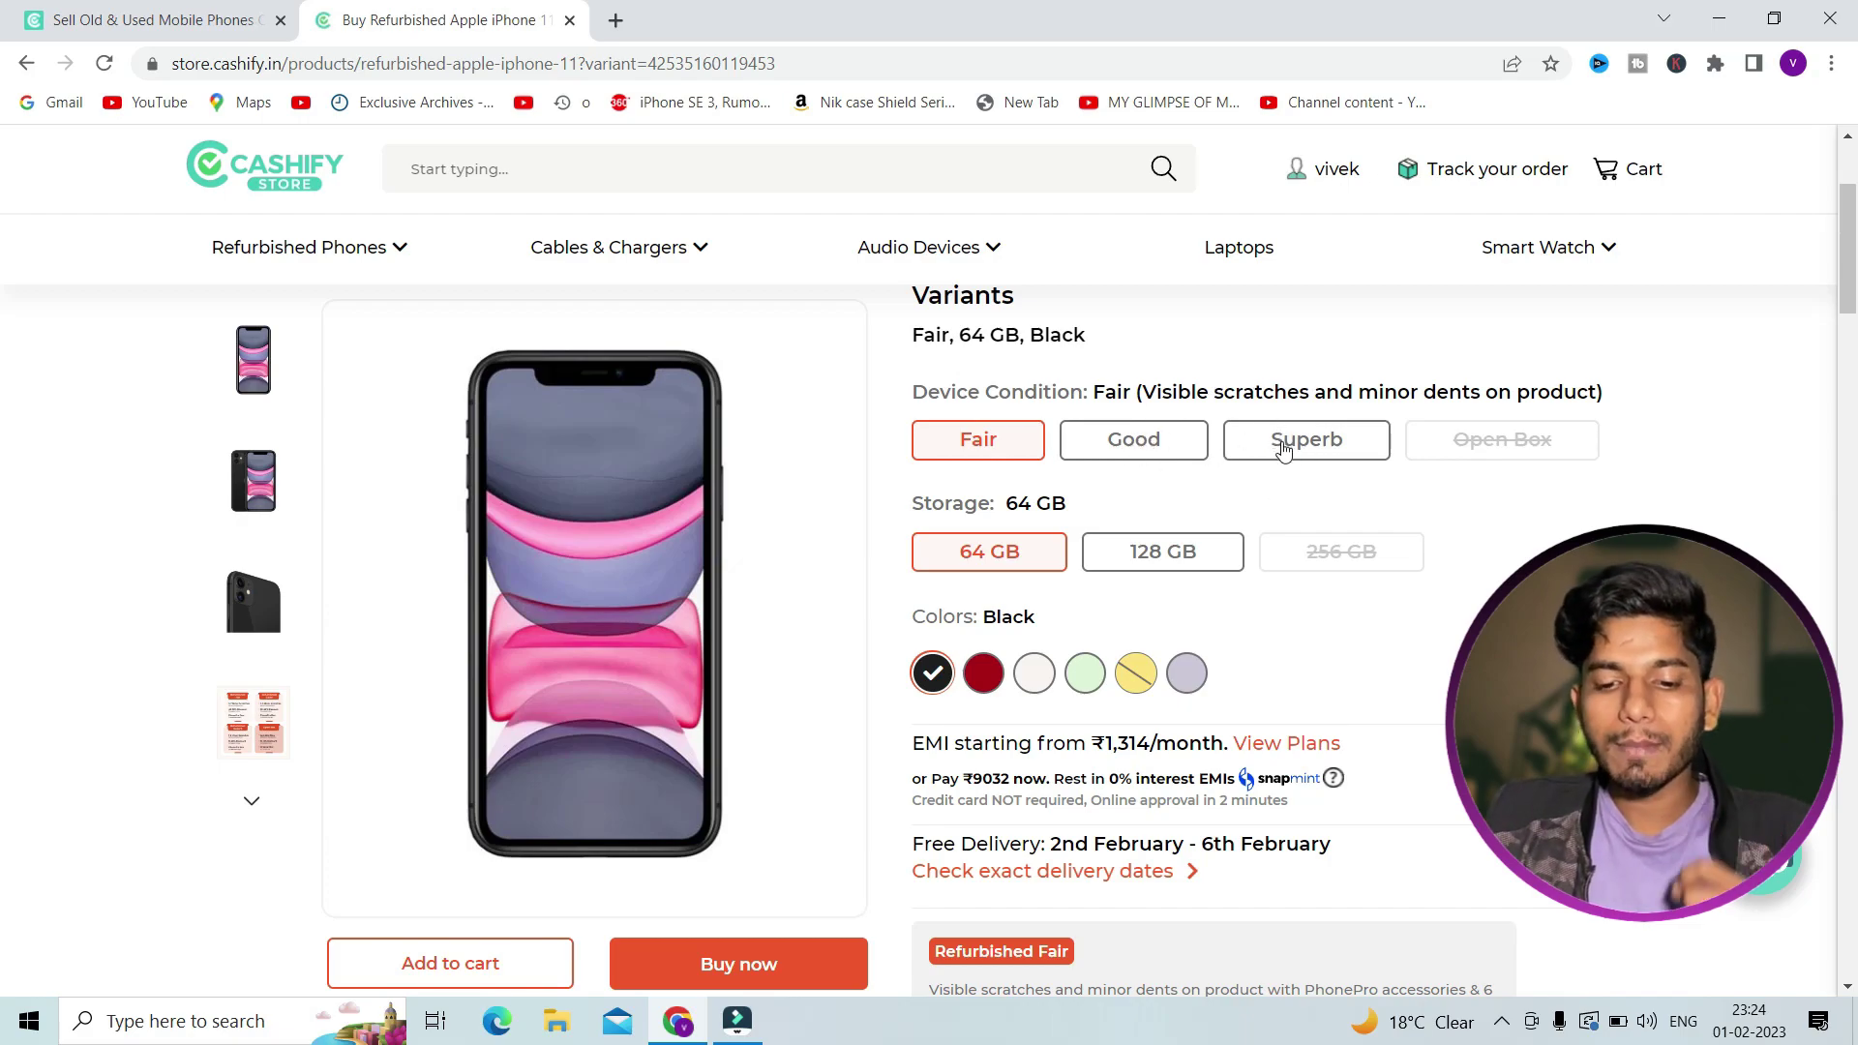
pyautogui.click(1328, 444)
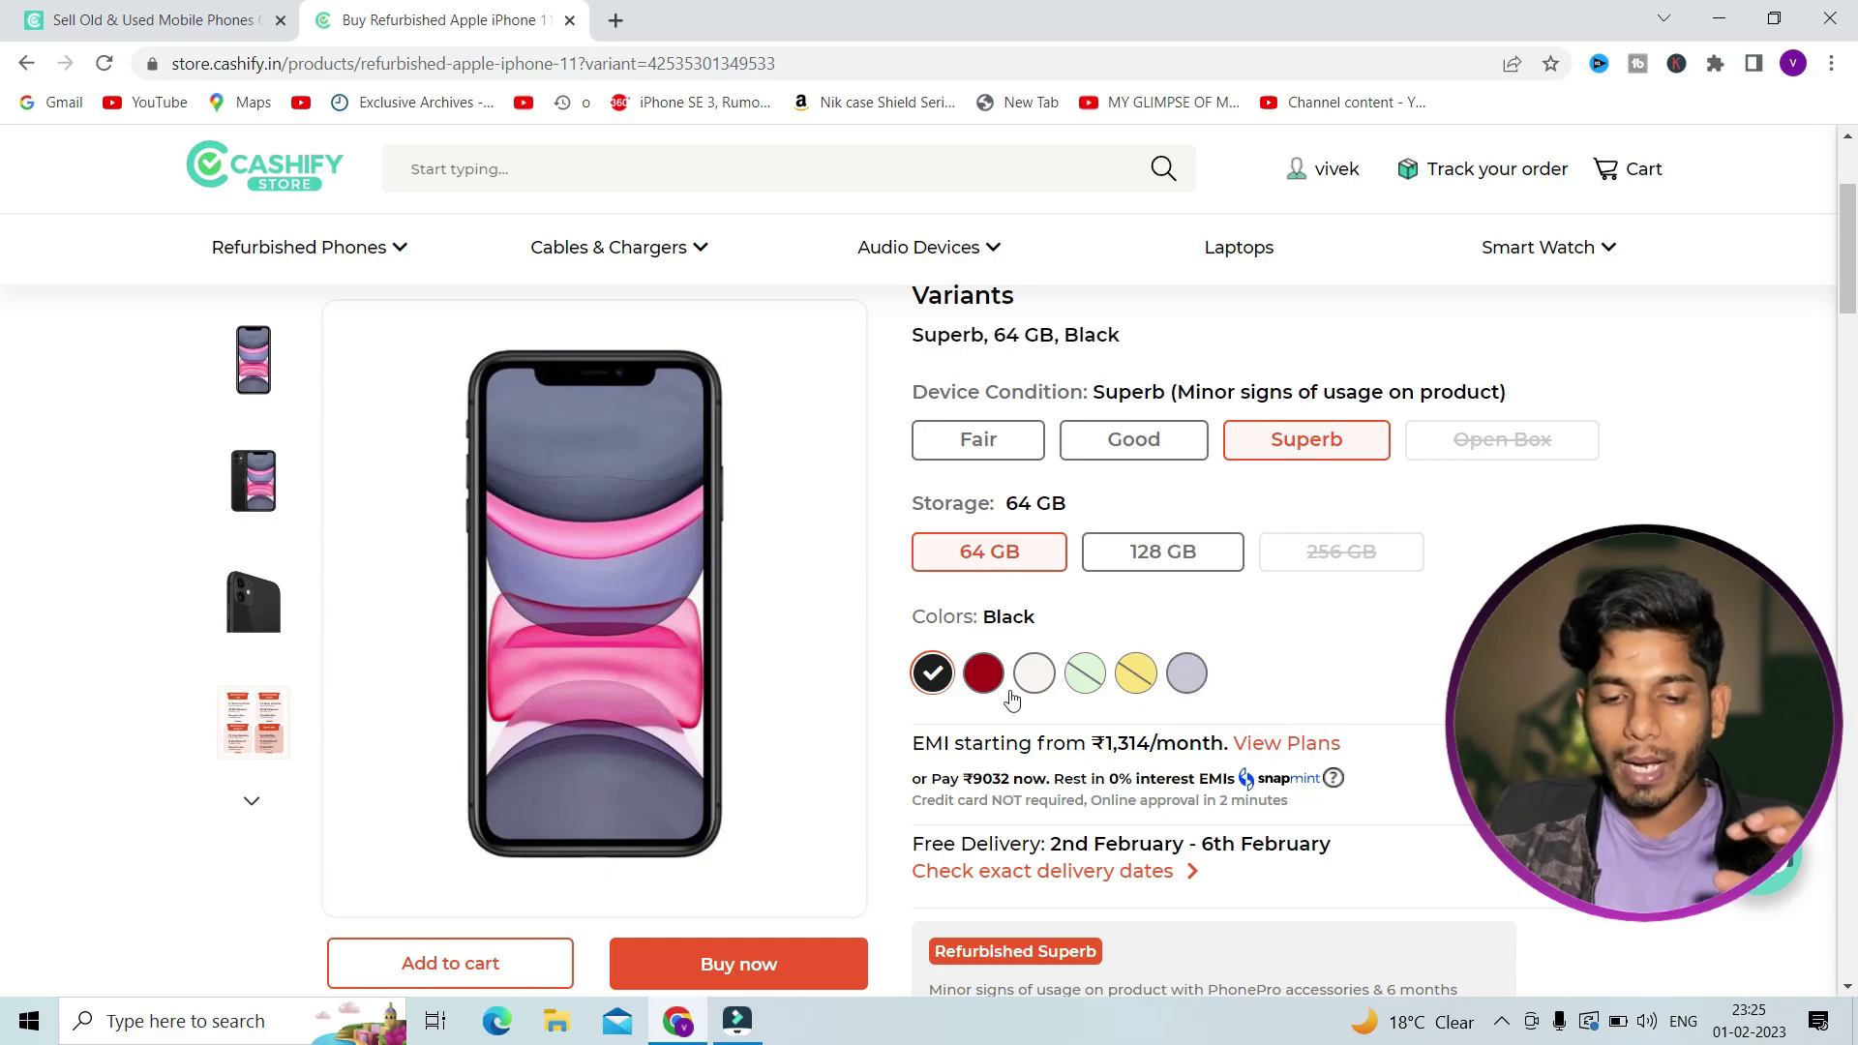
# Step: Buy the Superb, 64 GB, Black iPhone 11 now and check the item name in the cart
pyautogui.scroll(-2, 928, 648)
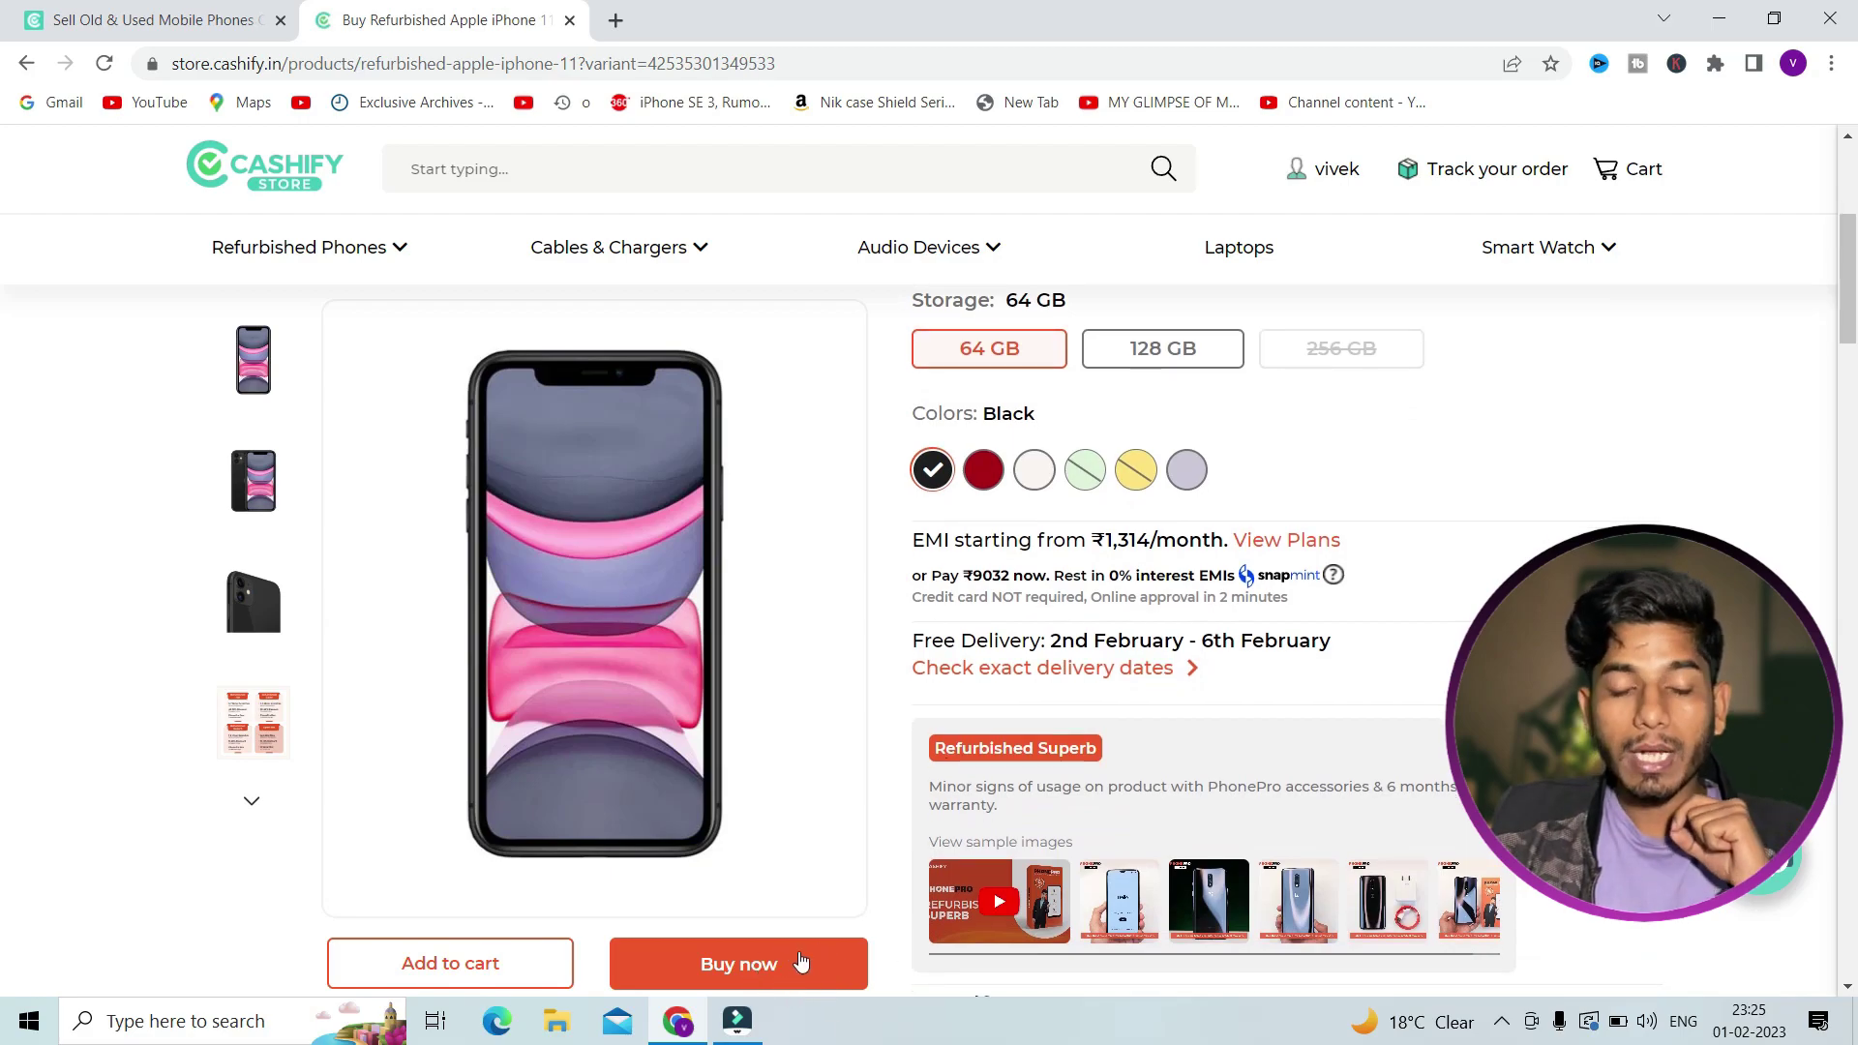
pyautogui.click(760, 967)
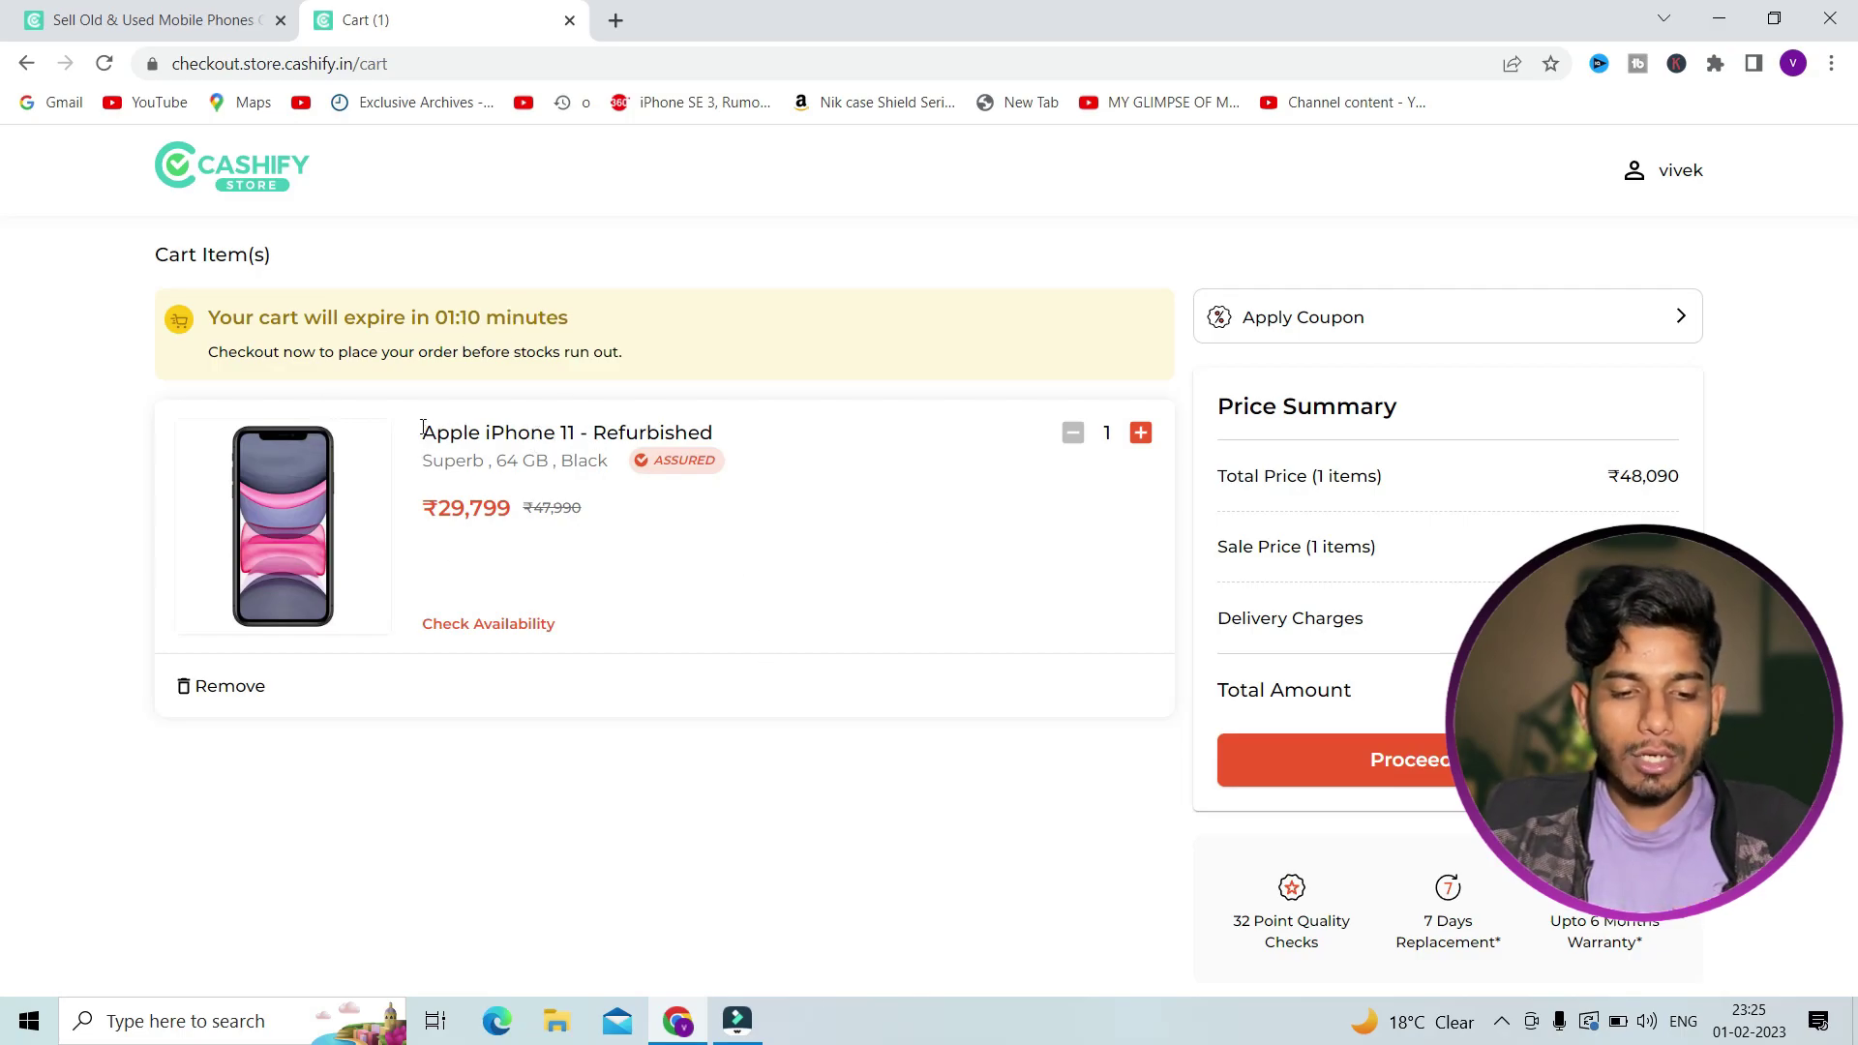
pyautogui.moveTo(426, 431); pyautogui.dragTo(801, 444)
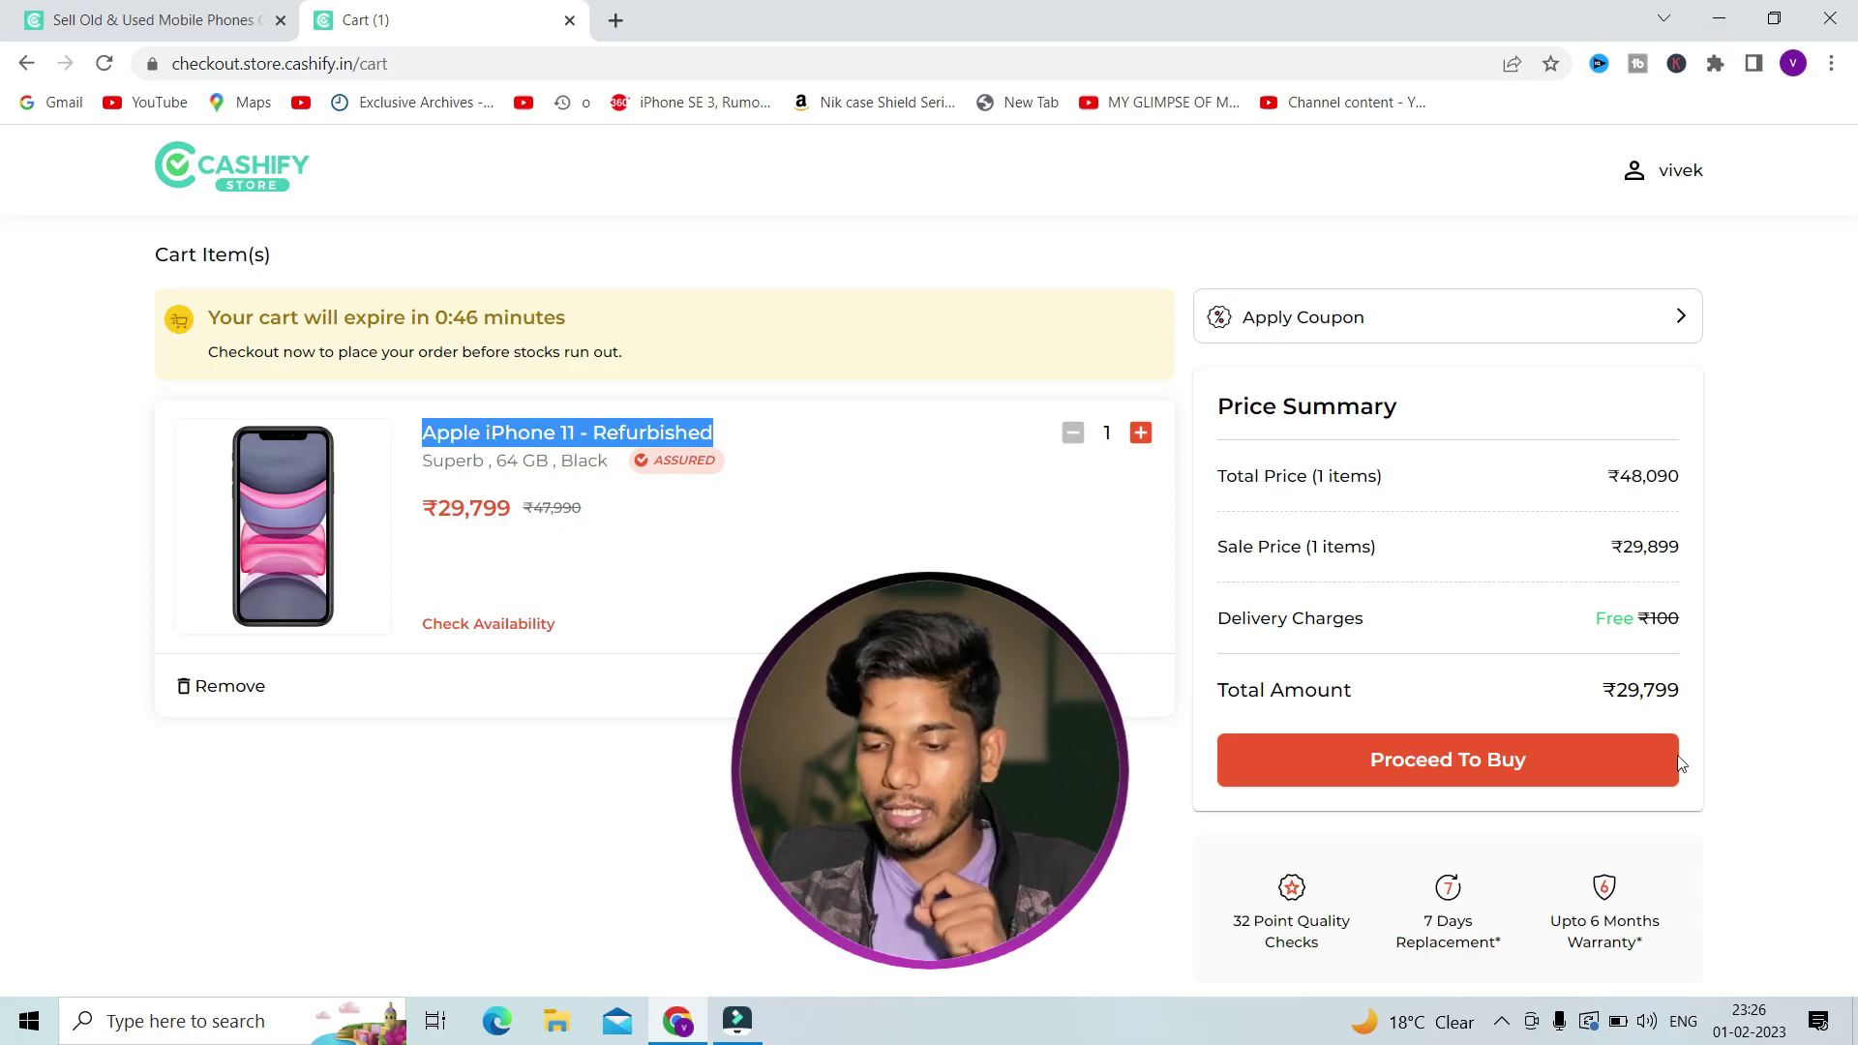
# Step: Proceed to buy the cart item and fill in the delivery address details at checkout
pyautogui.click(1441, 771)
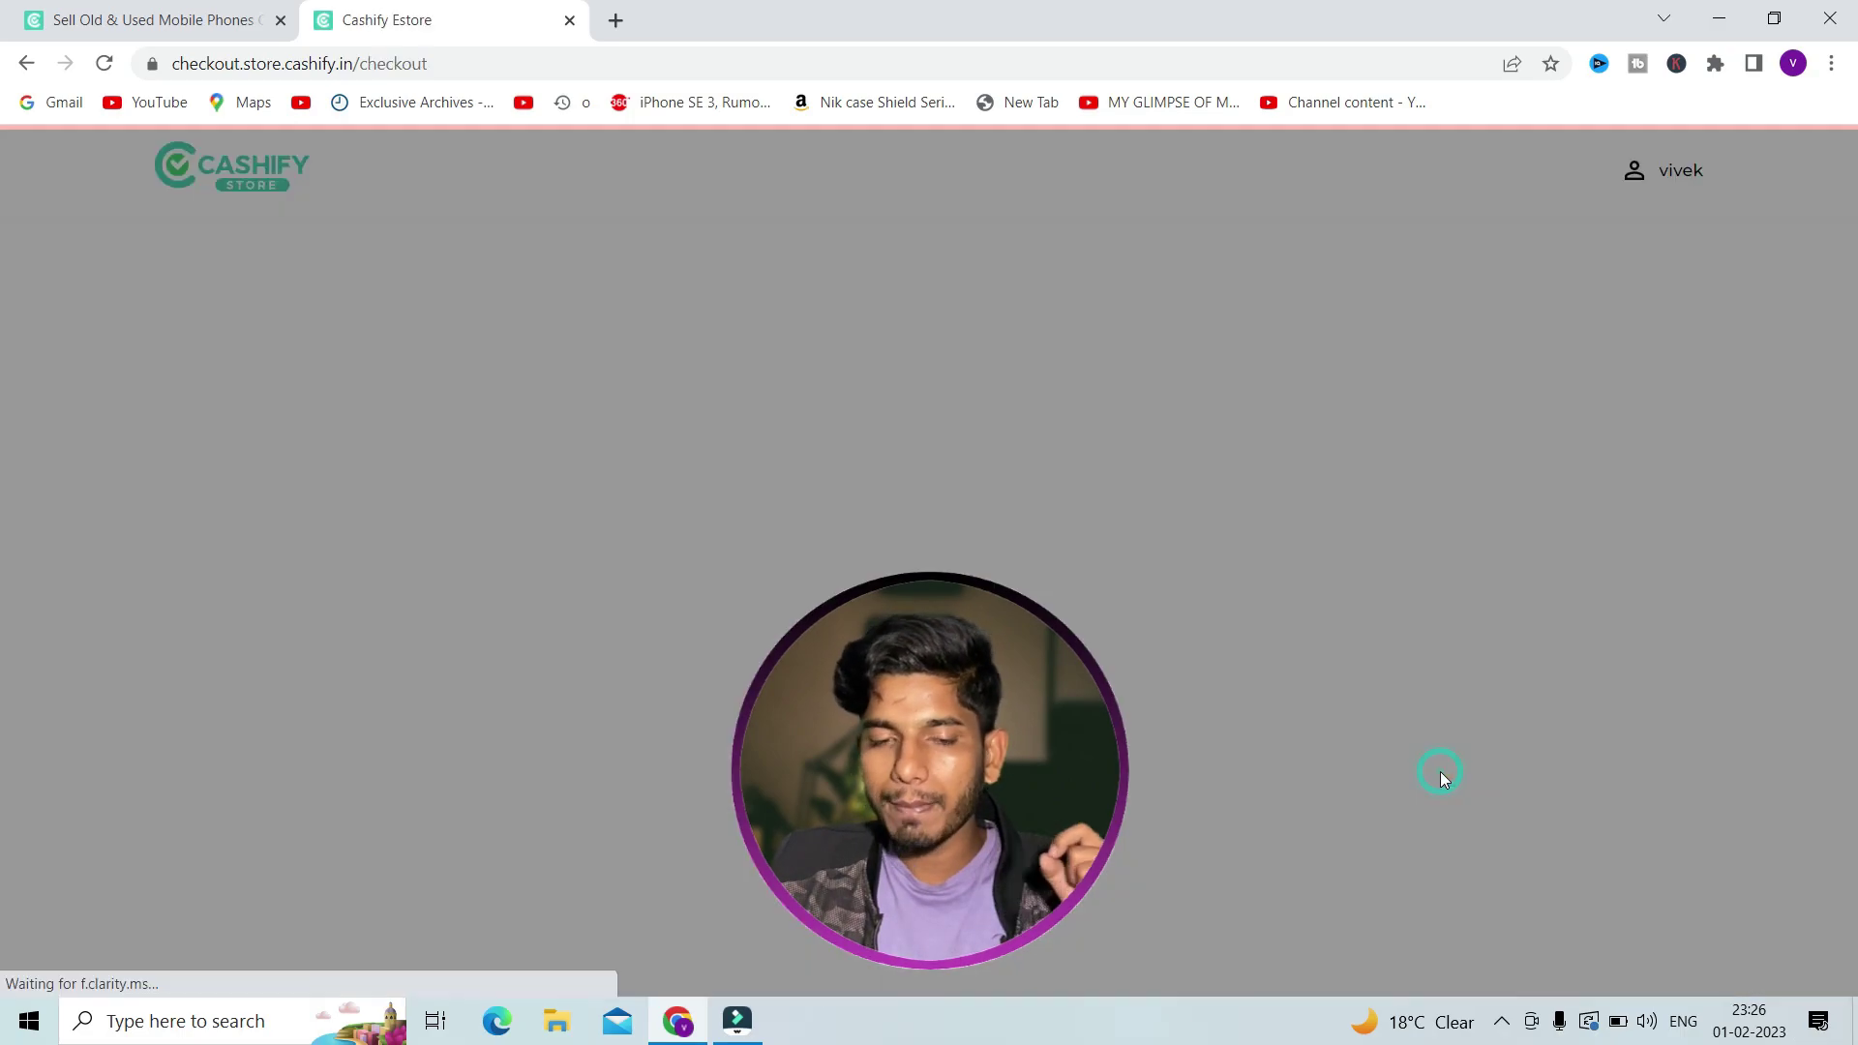
pyautogui.scroll(-1, 668, 589)
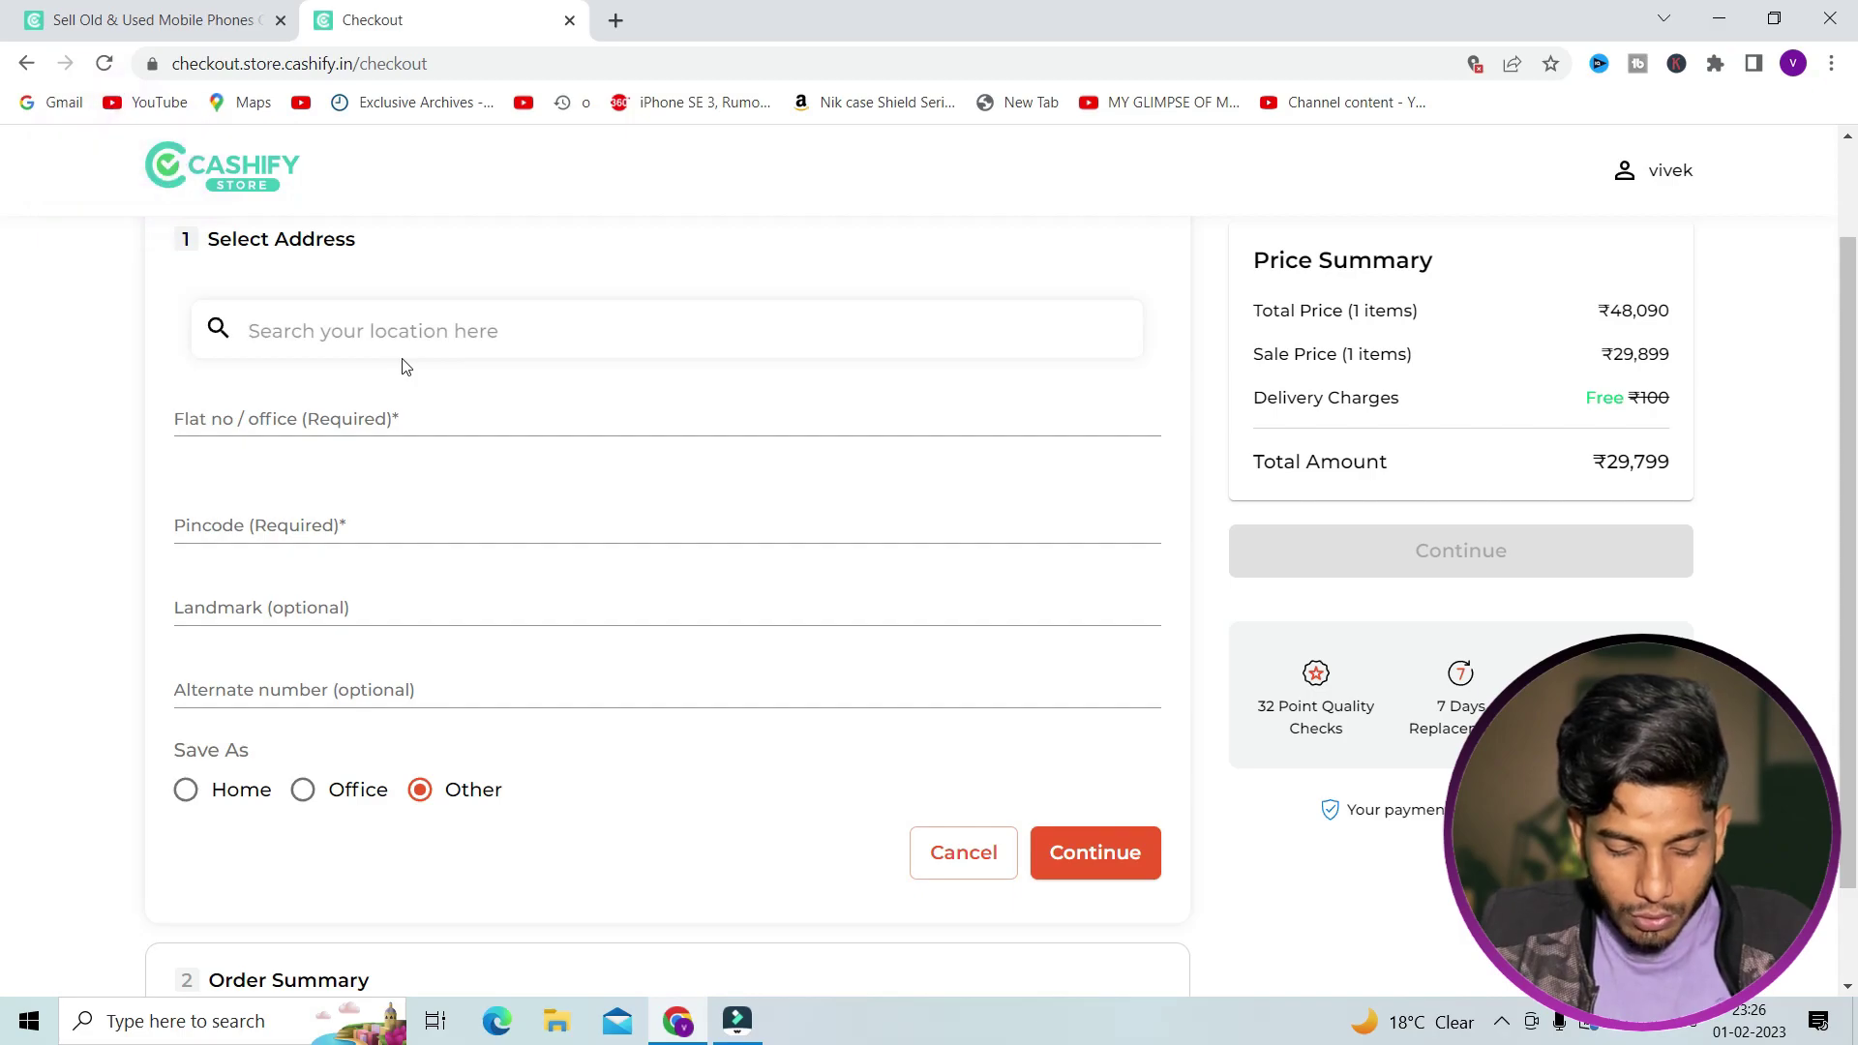
pyautogui.write('snj')
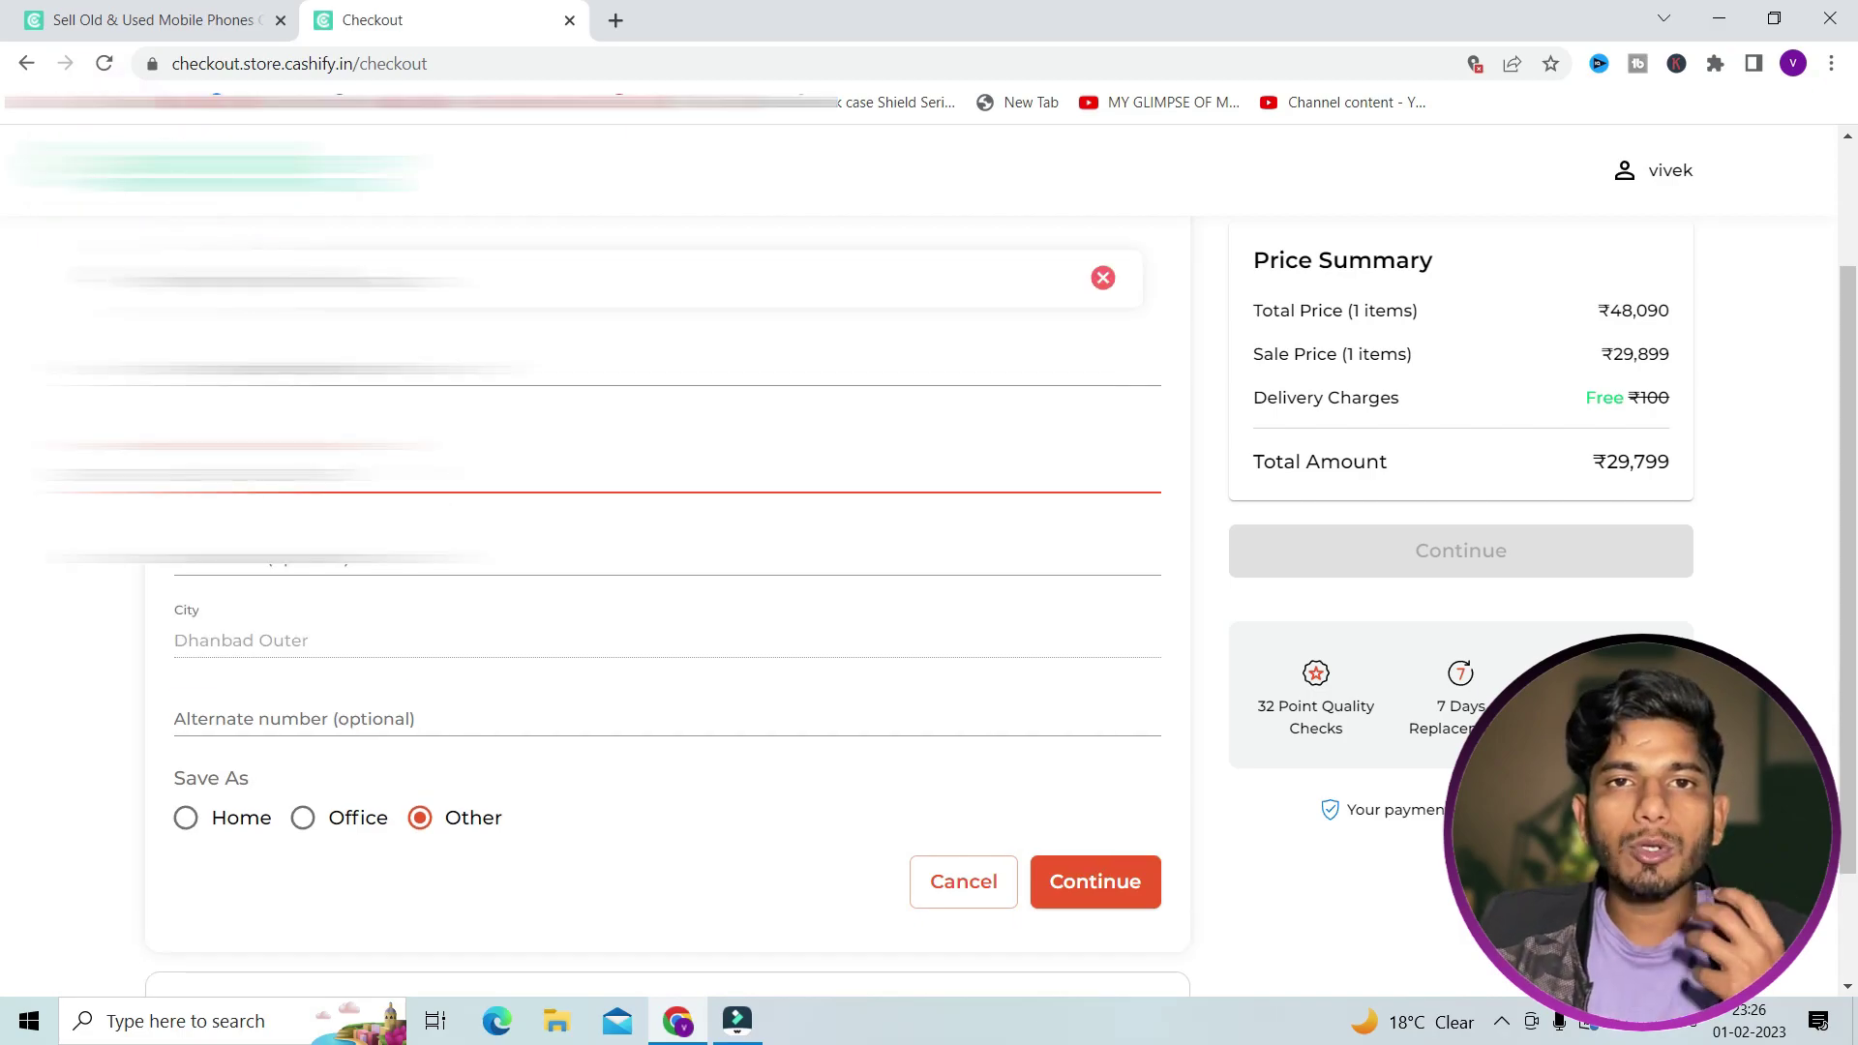
# Step: Save the delivery address as Home and continue through the order summary to the payment stage
pyautogui.scroll(-2, 368, 635)
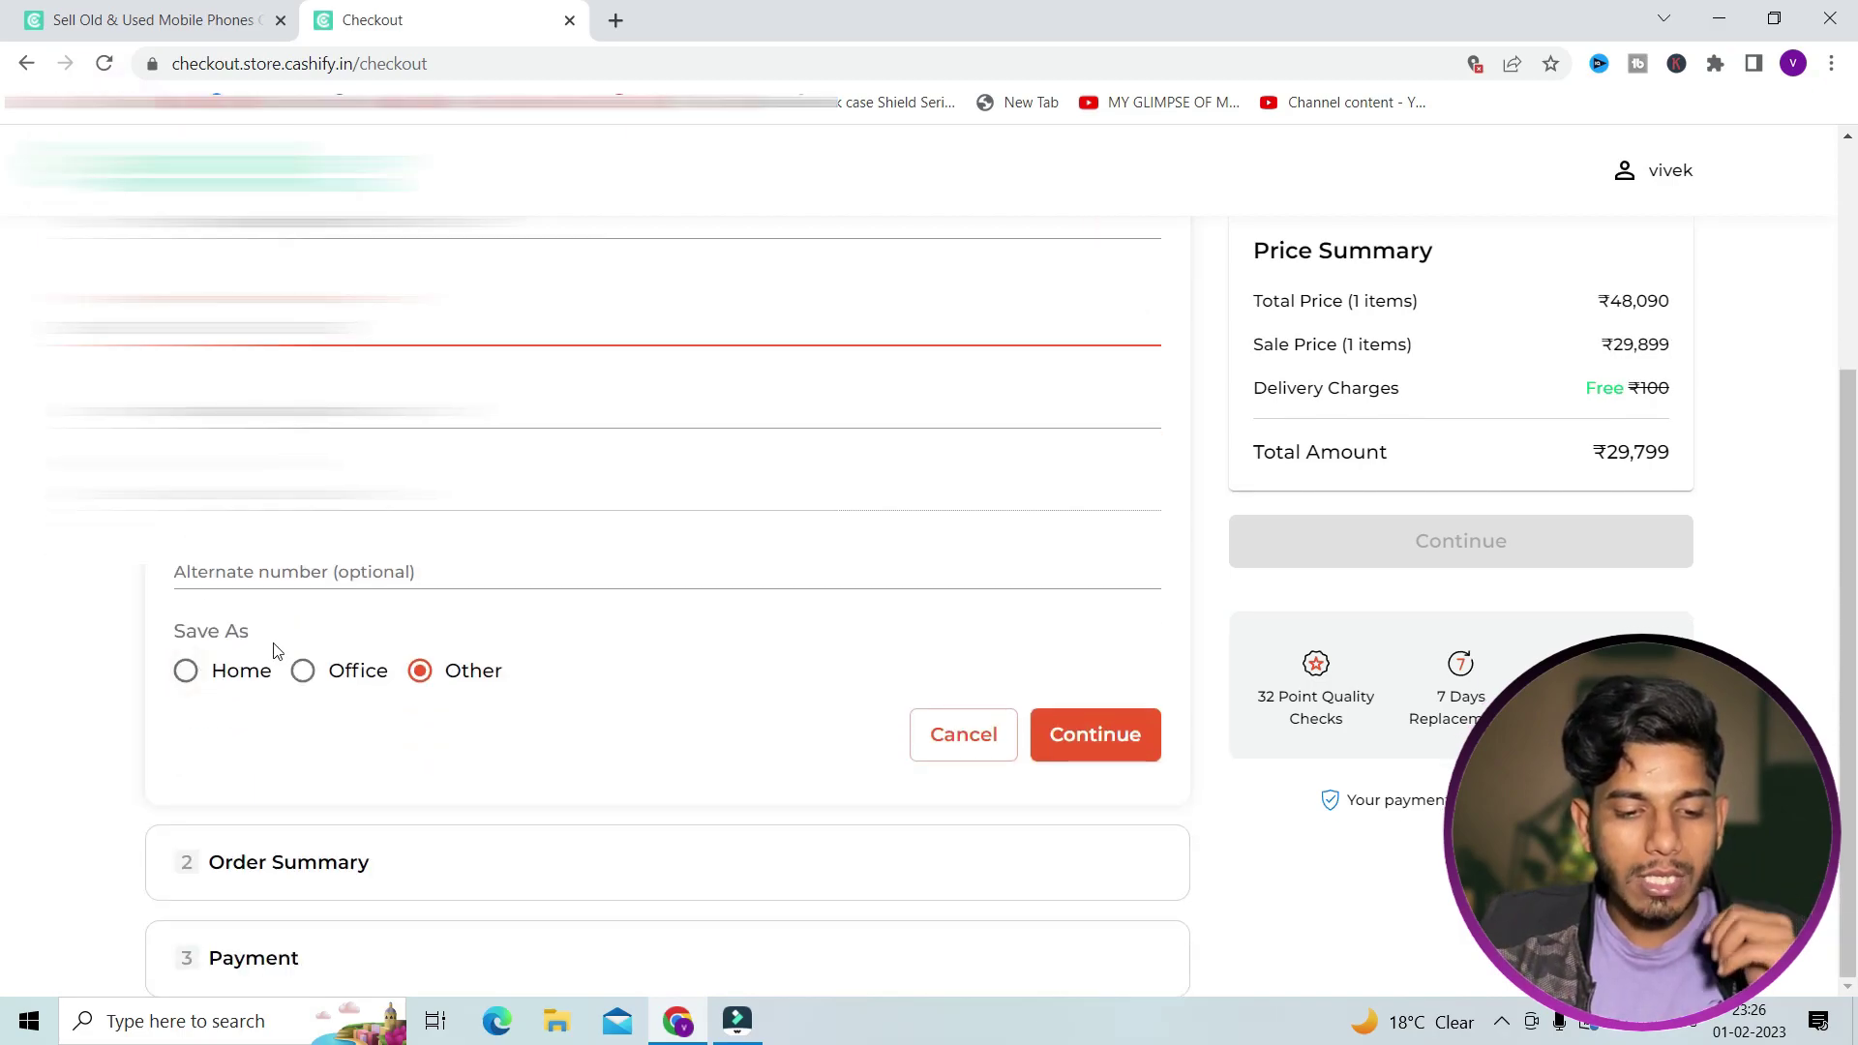
pyautogui.click(189, 675)
pyautogui.click(189, 674)
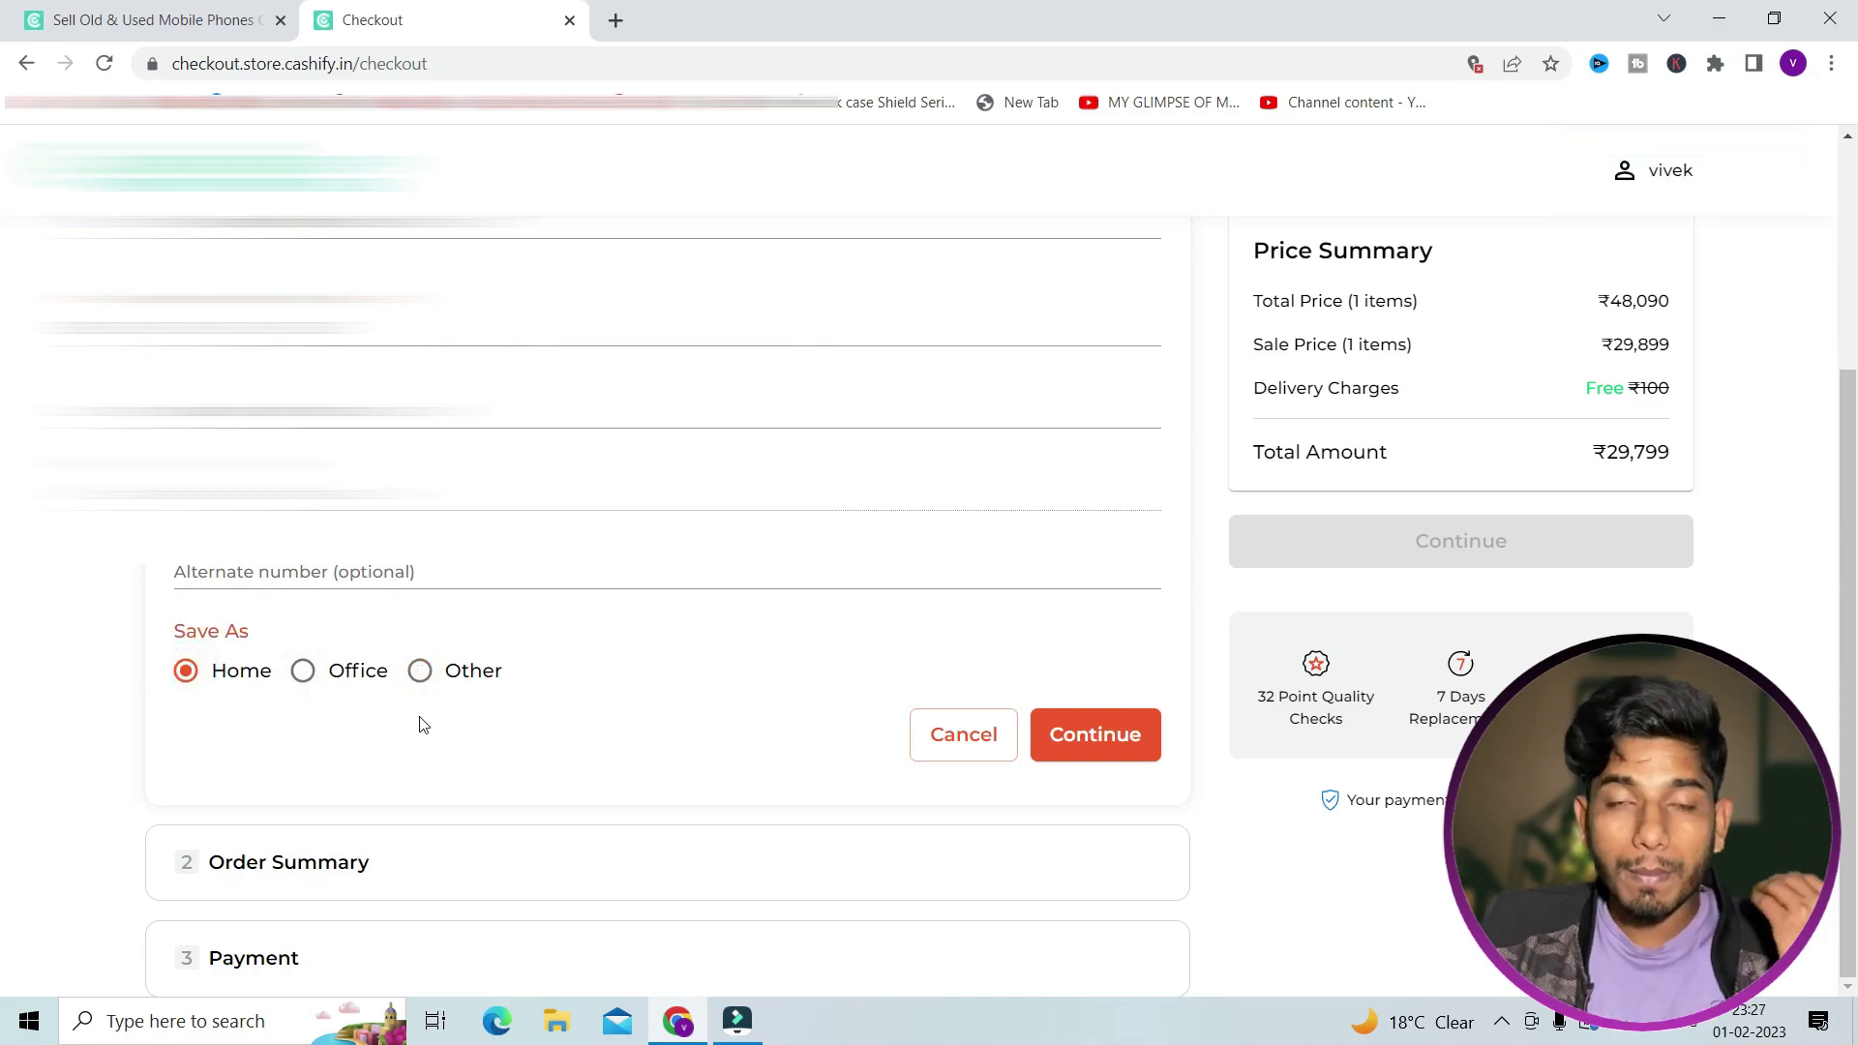
pyautogui.click(304, 680)
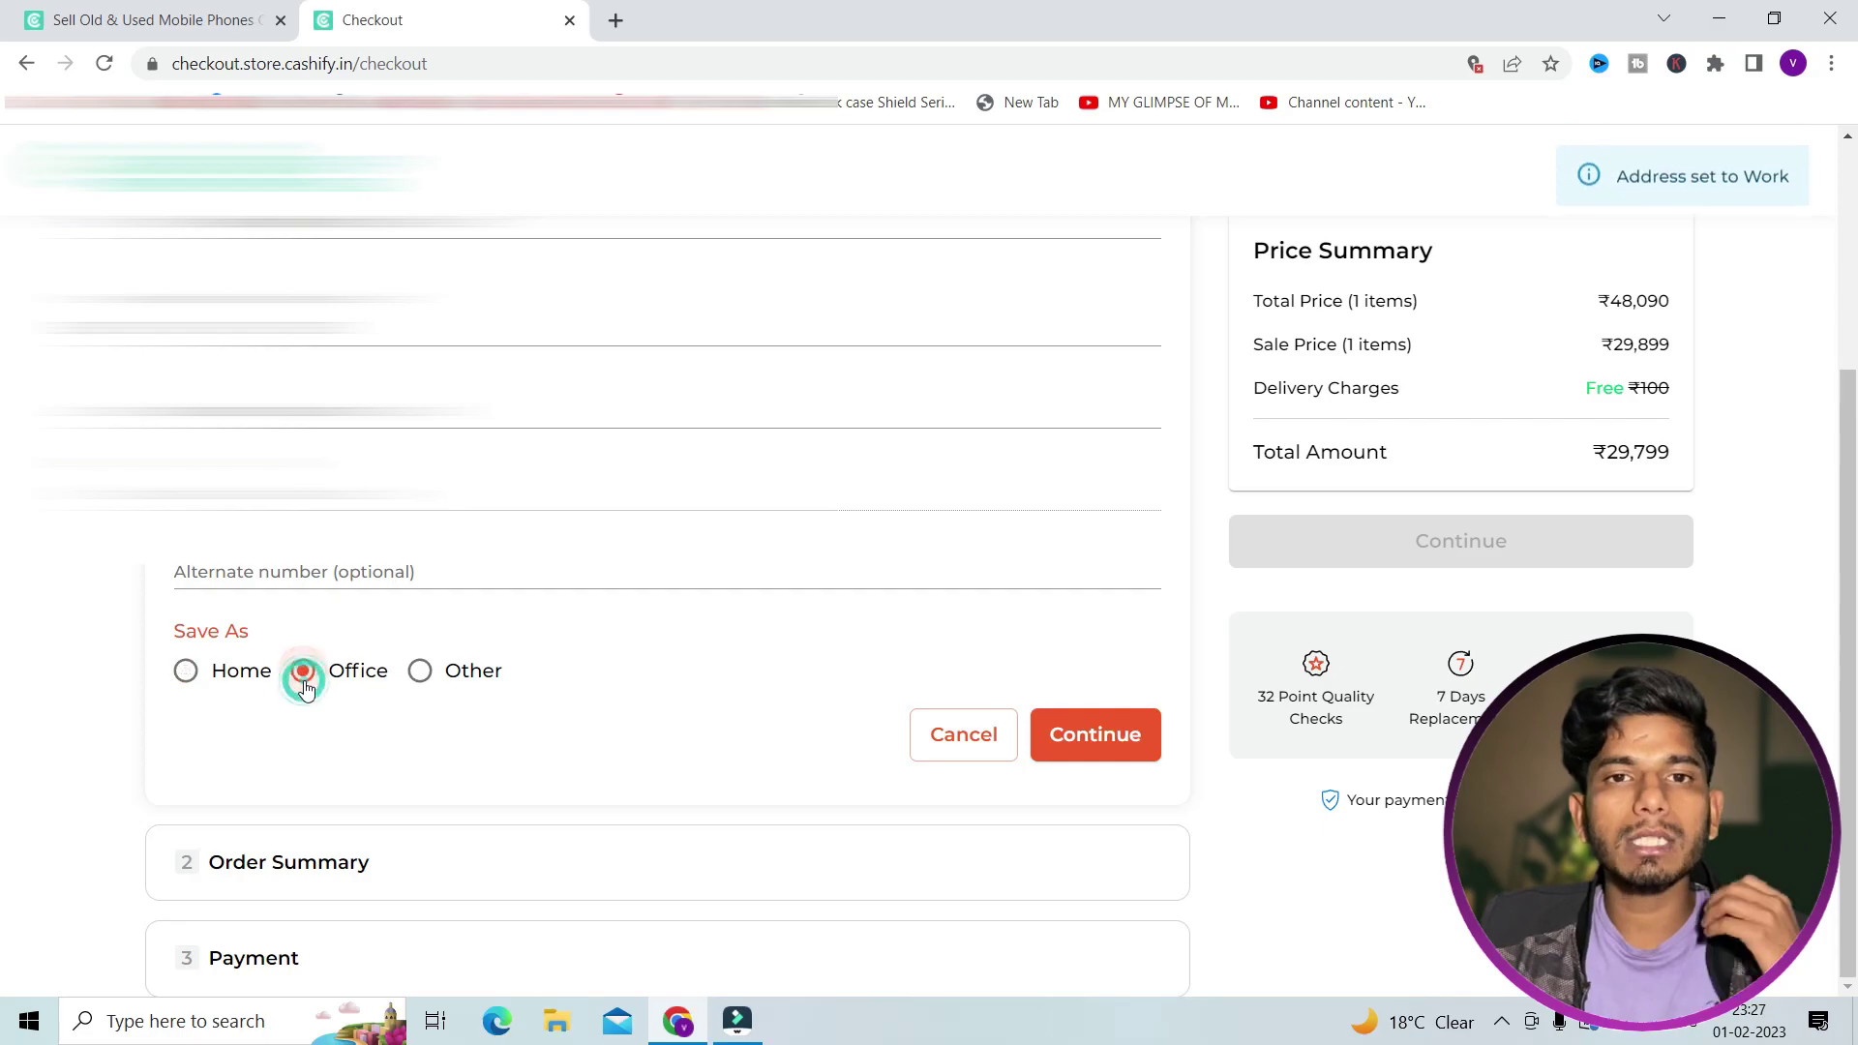
pyautogui.click(190, 677)
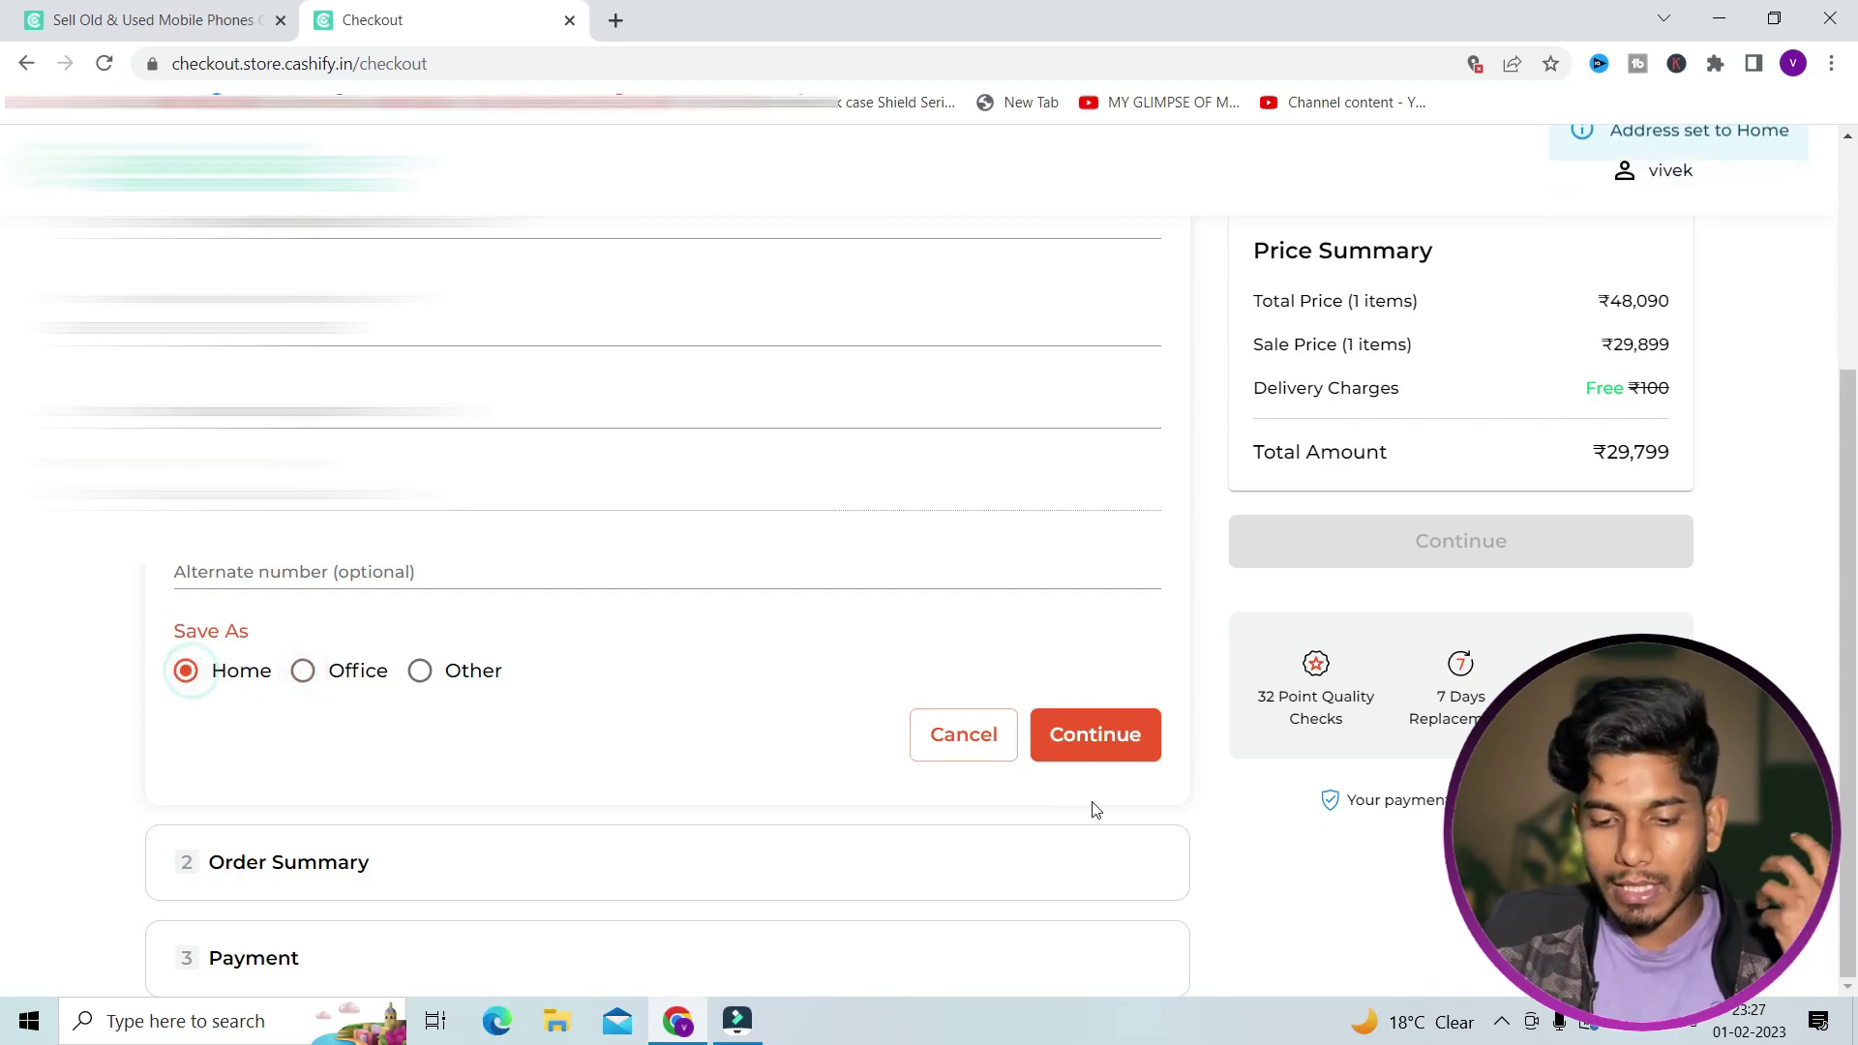
pyautogui.click(1070, 737)
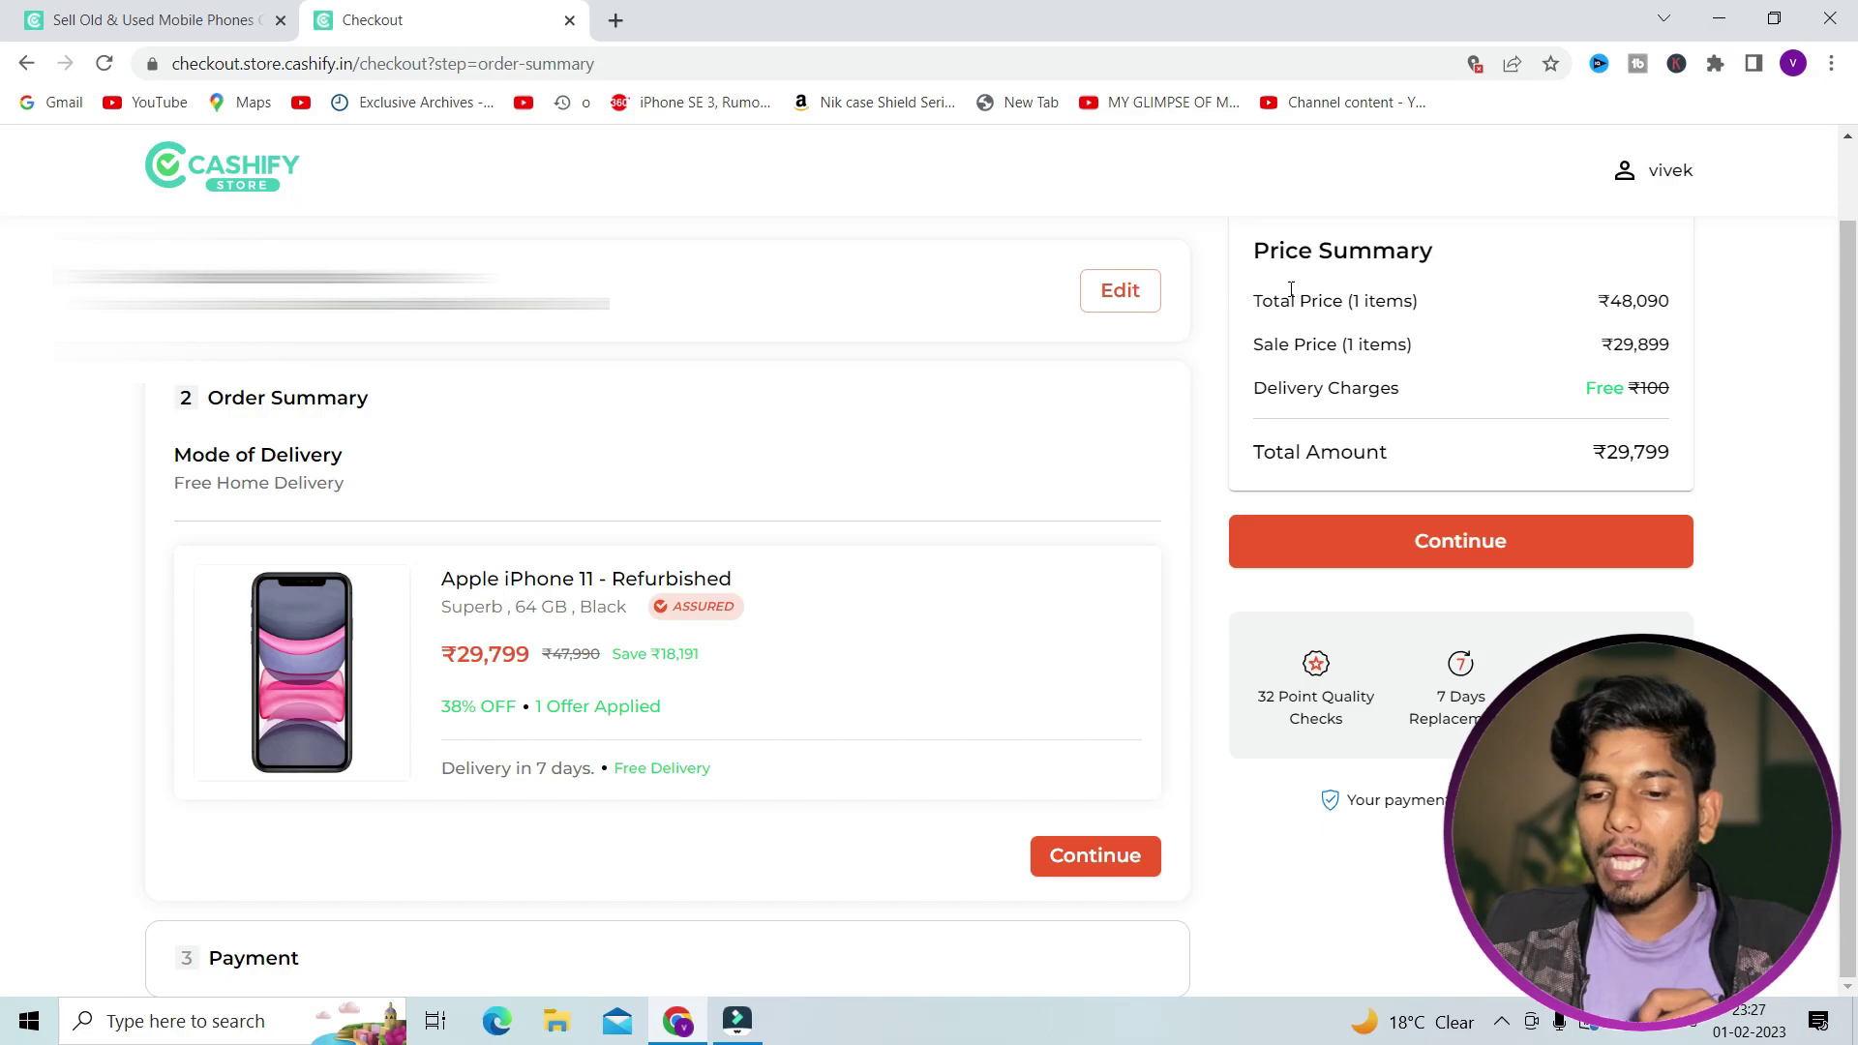
pyautogui.click(1432, 559)
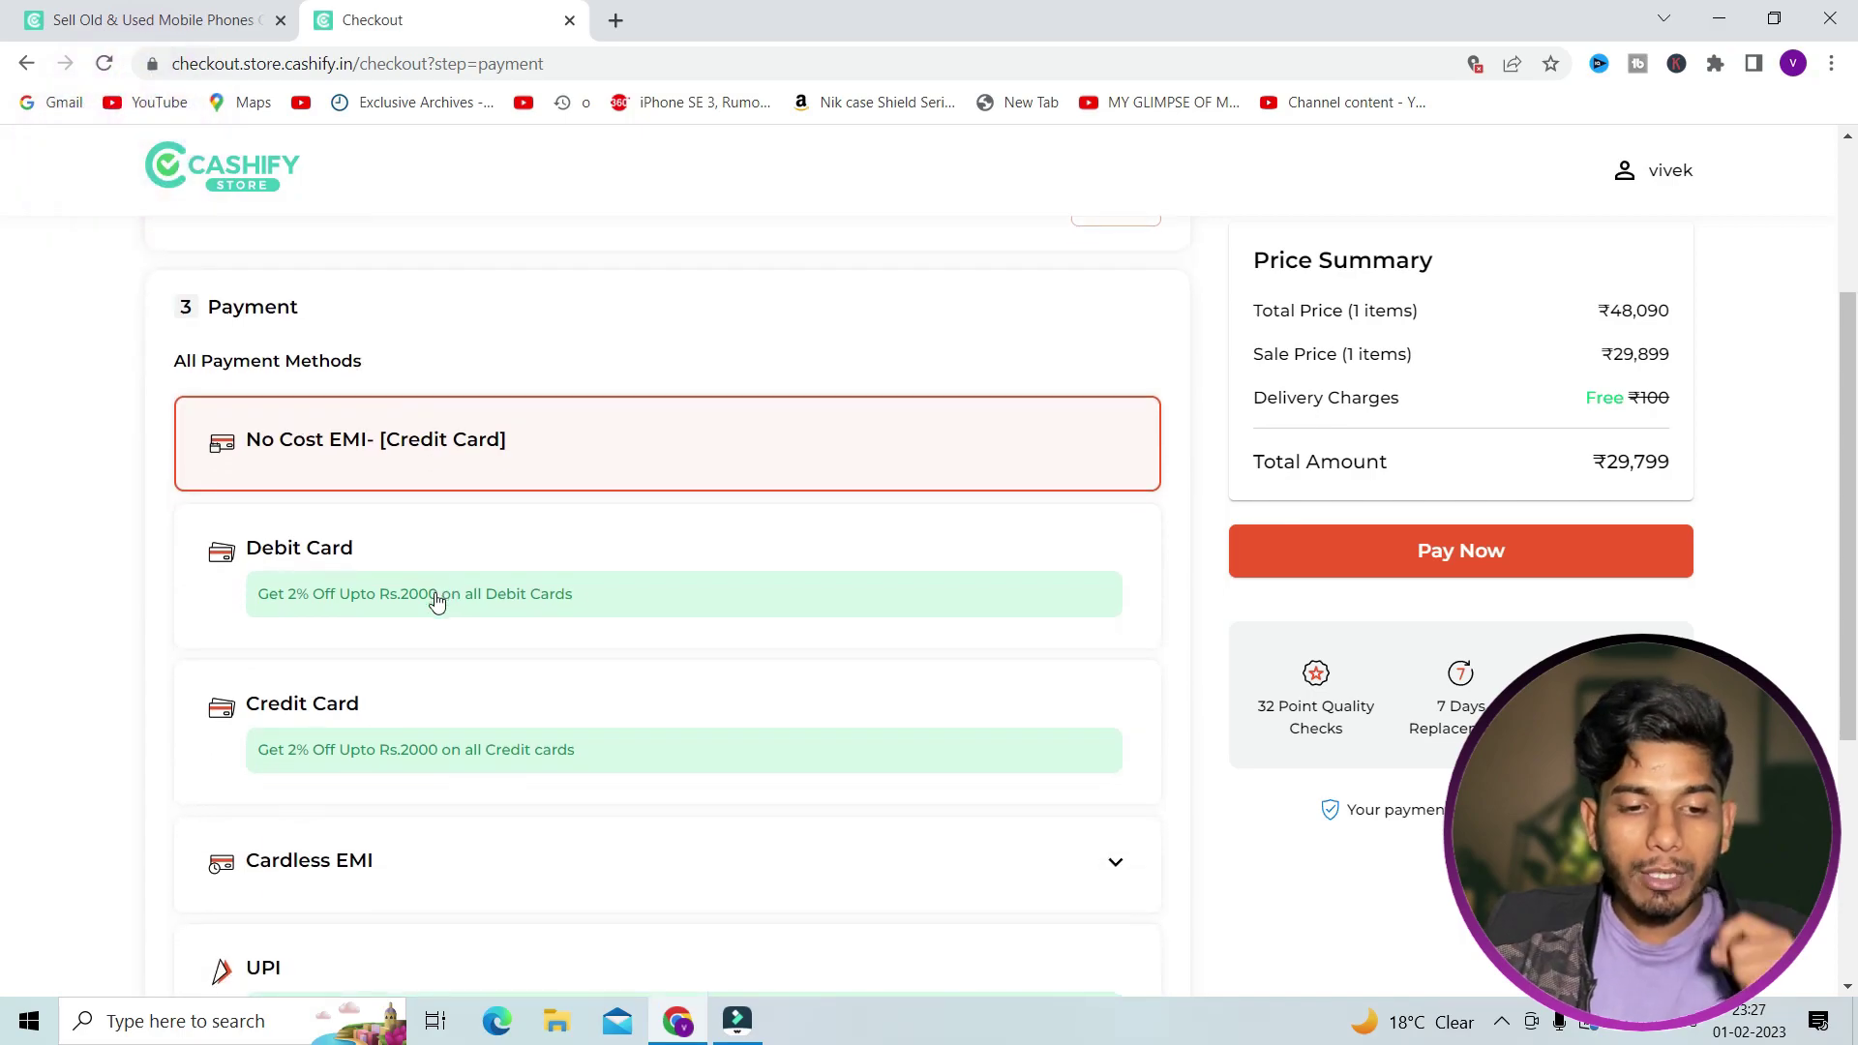
# Step: Review the address, Order Summary and Payment sections of the checkout and the available payment methods
pyautogui.scroll(3, 435, 566)
pyautogui.moveTo(522, 364); pyautogui.dragTo(187, 364)
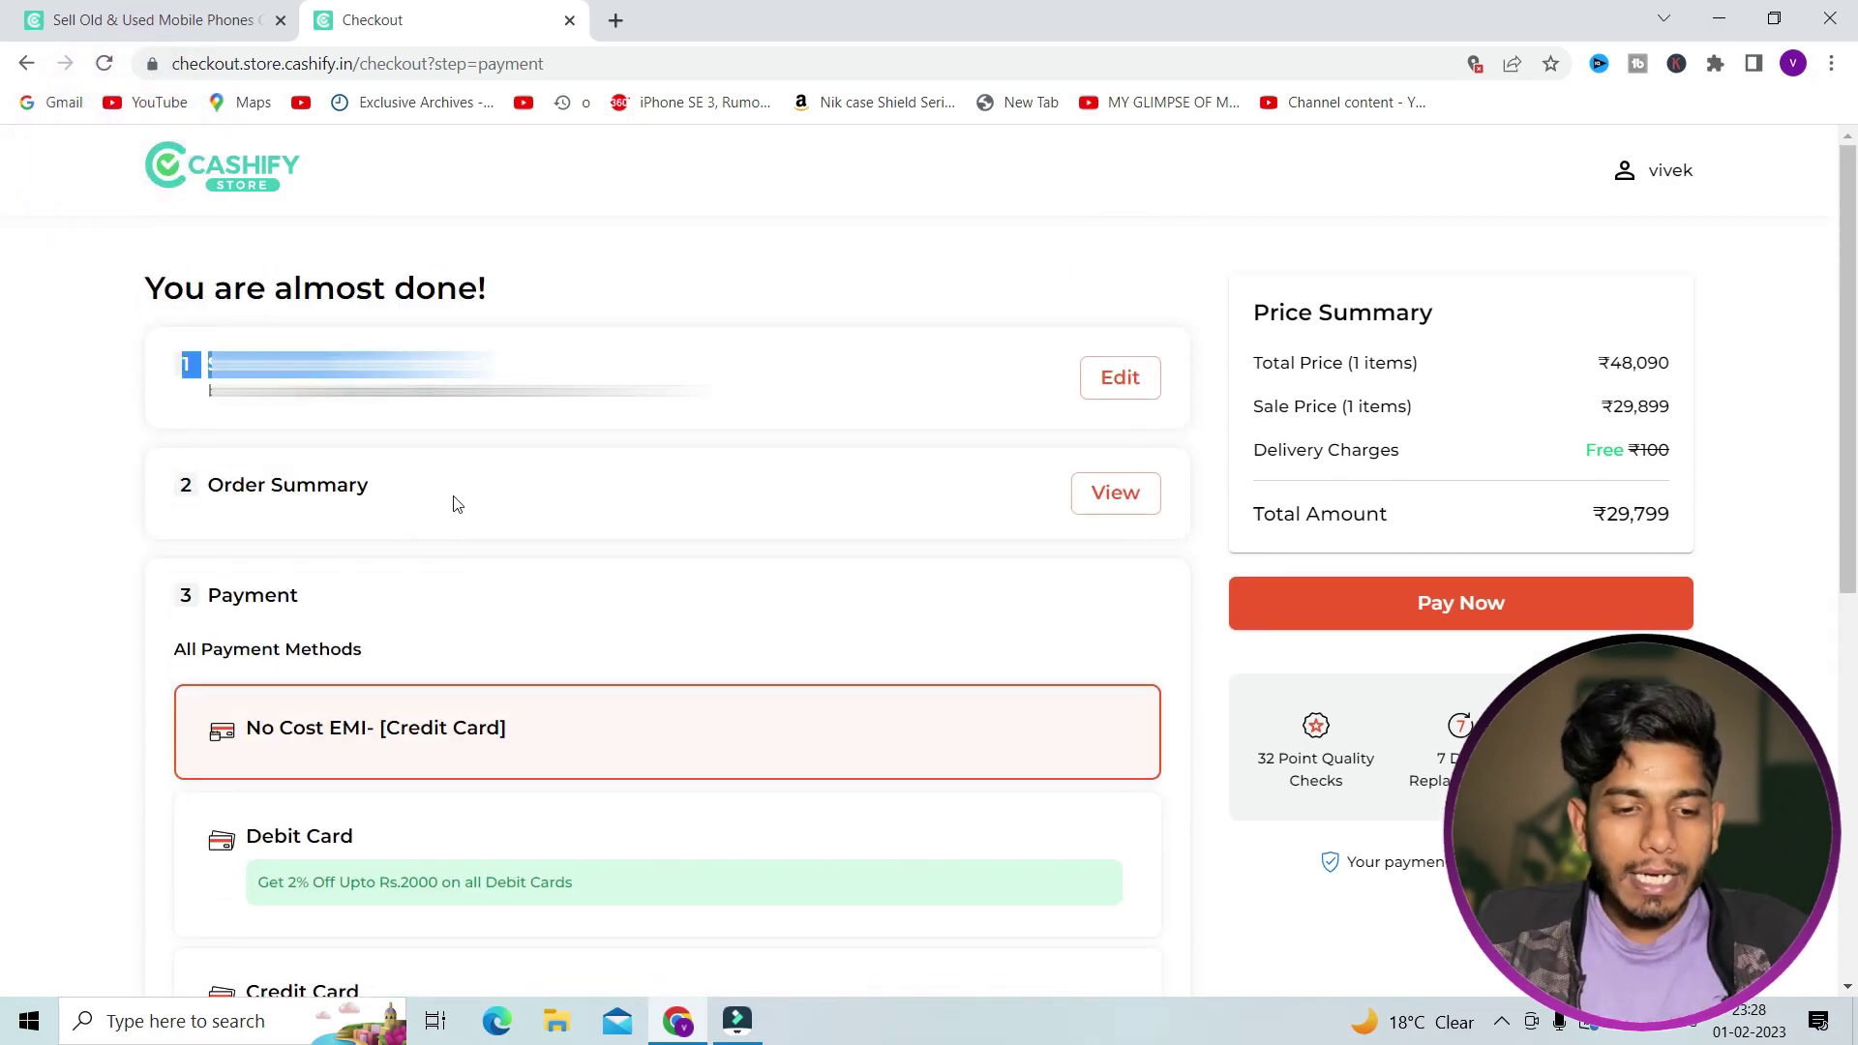
pyautogui.moveTo(385, 496); pyautogui.dragTo(188, 487)
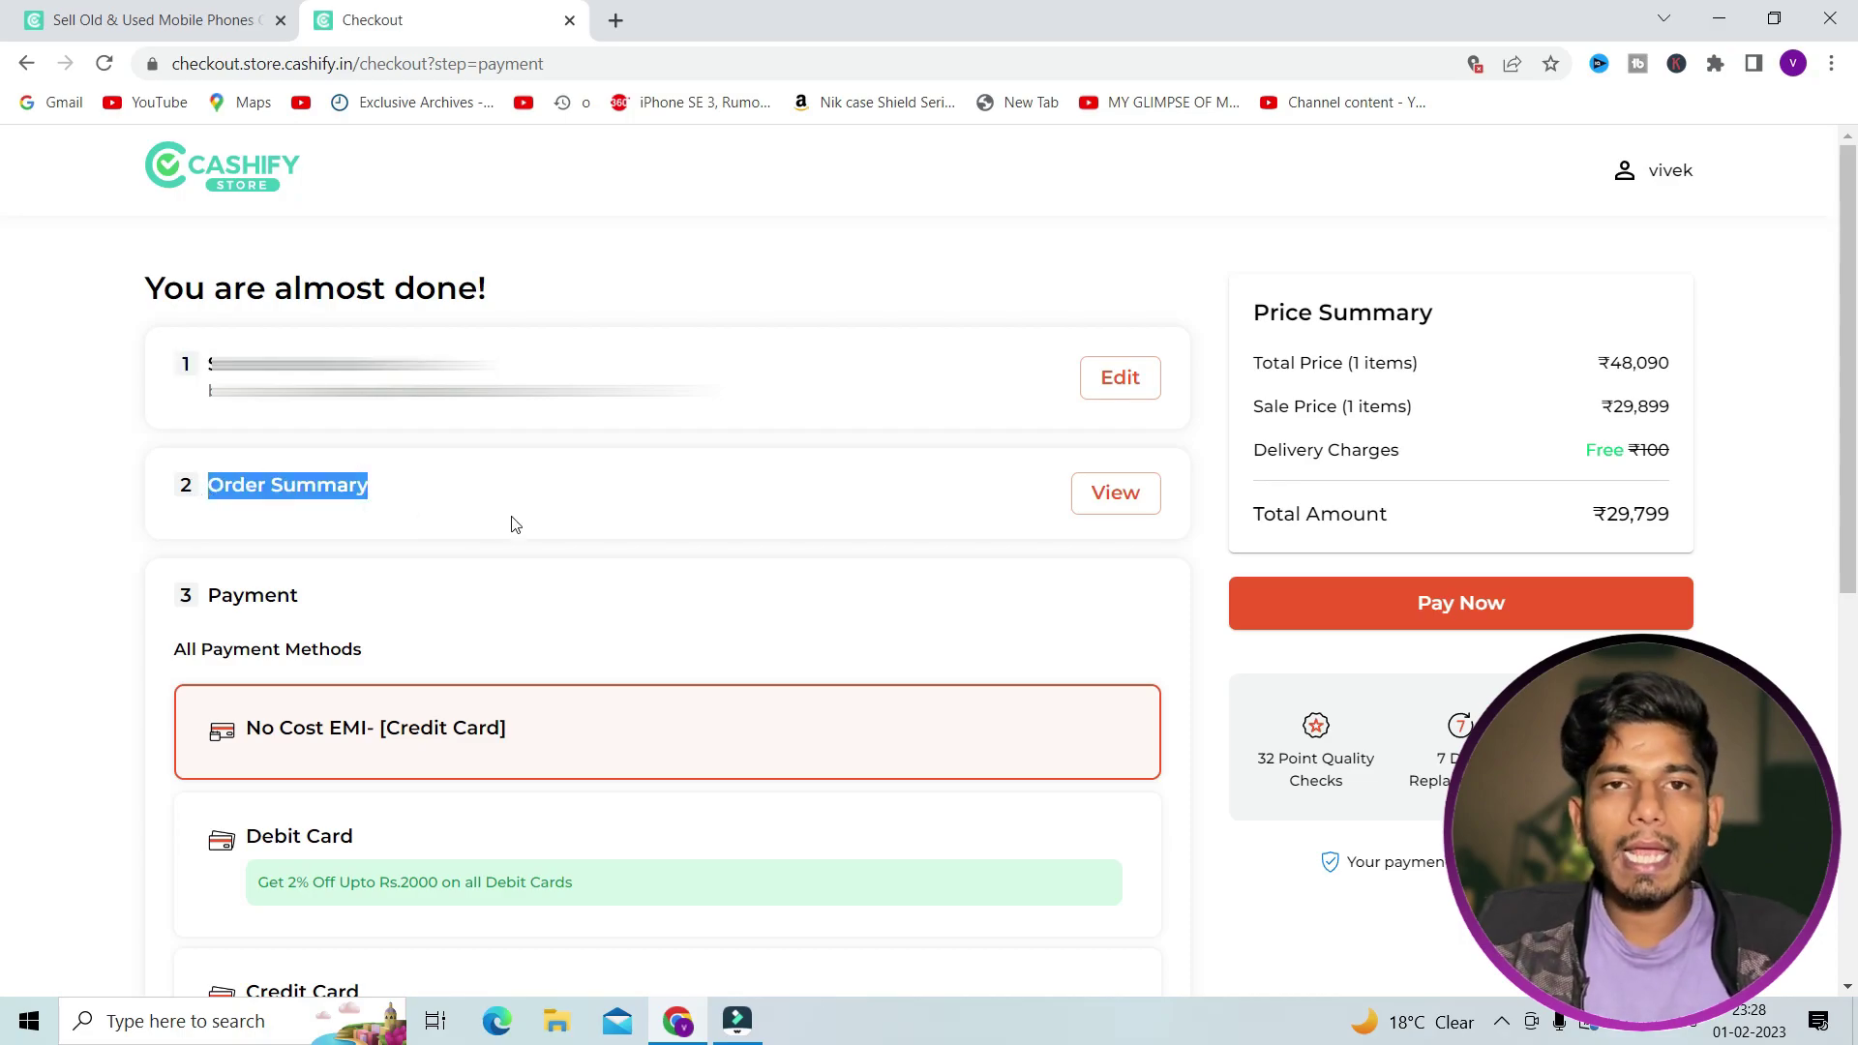
pyautogui.scroll(-1, 515, 523)
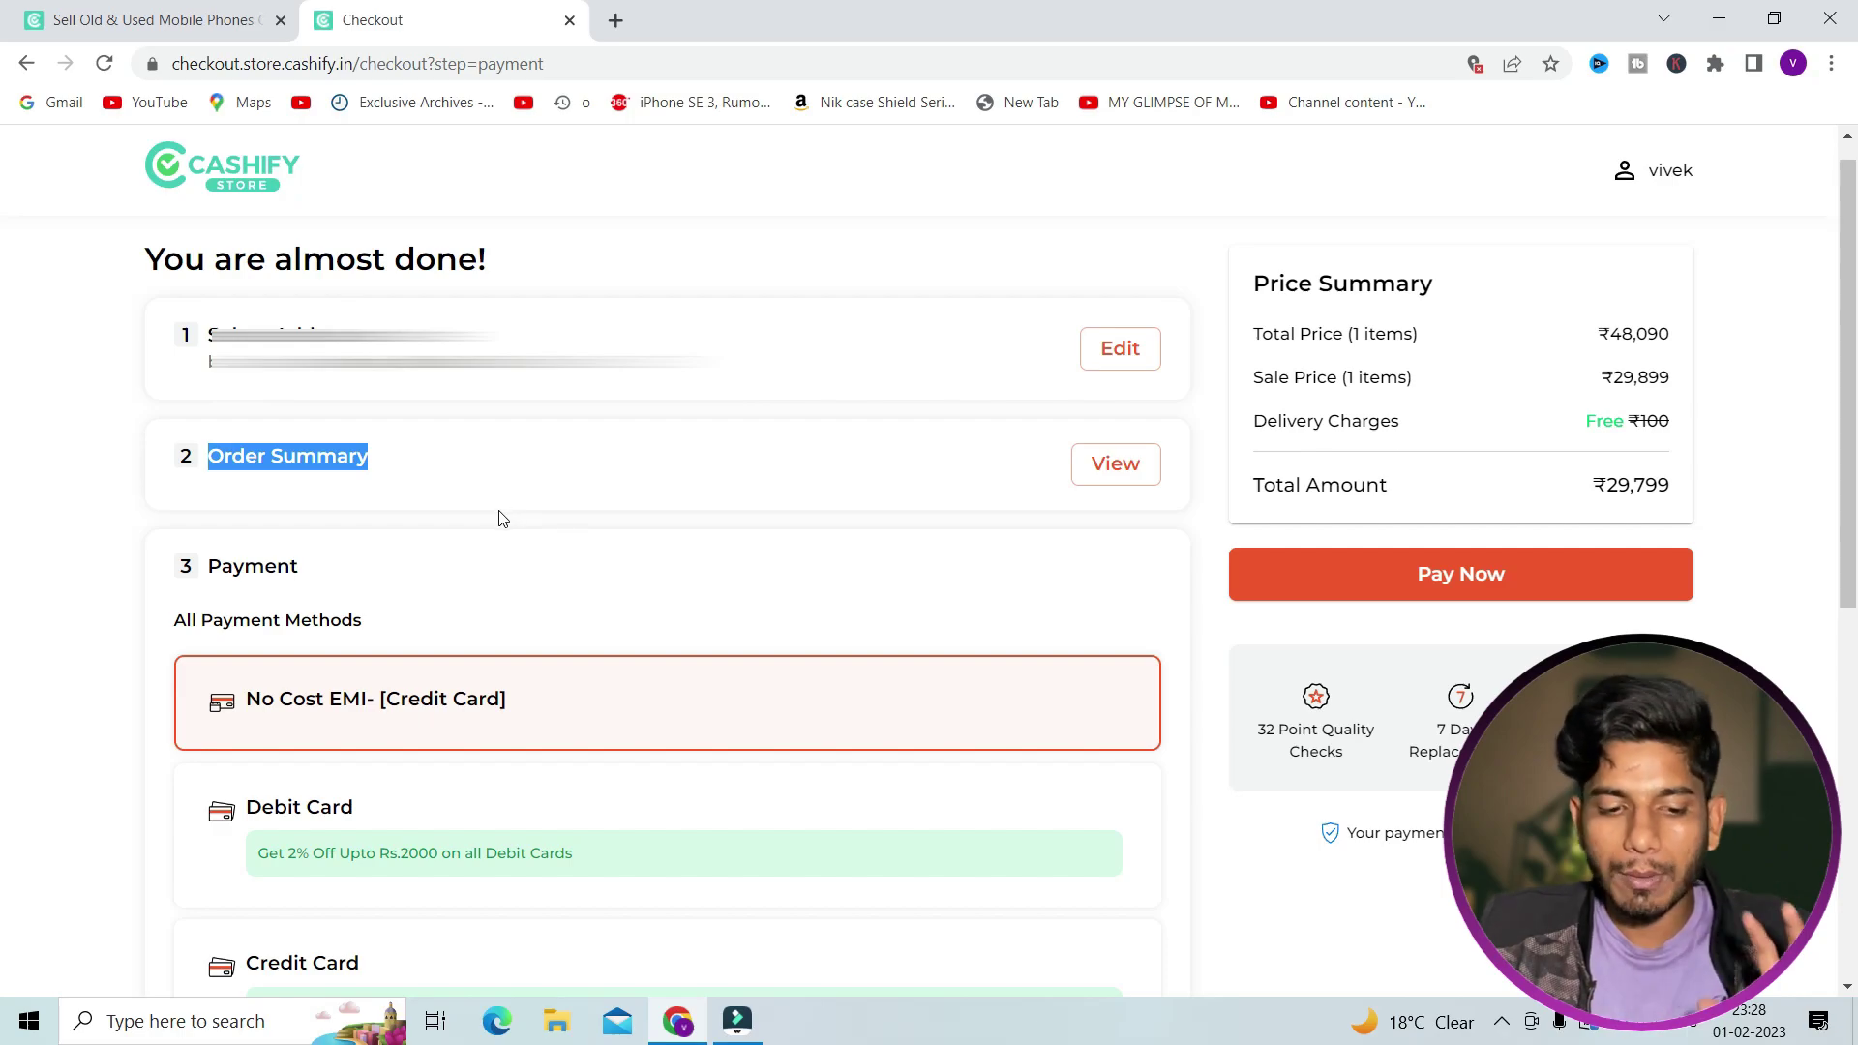
pyautogui.scroll(-2, 502, 520)
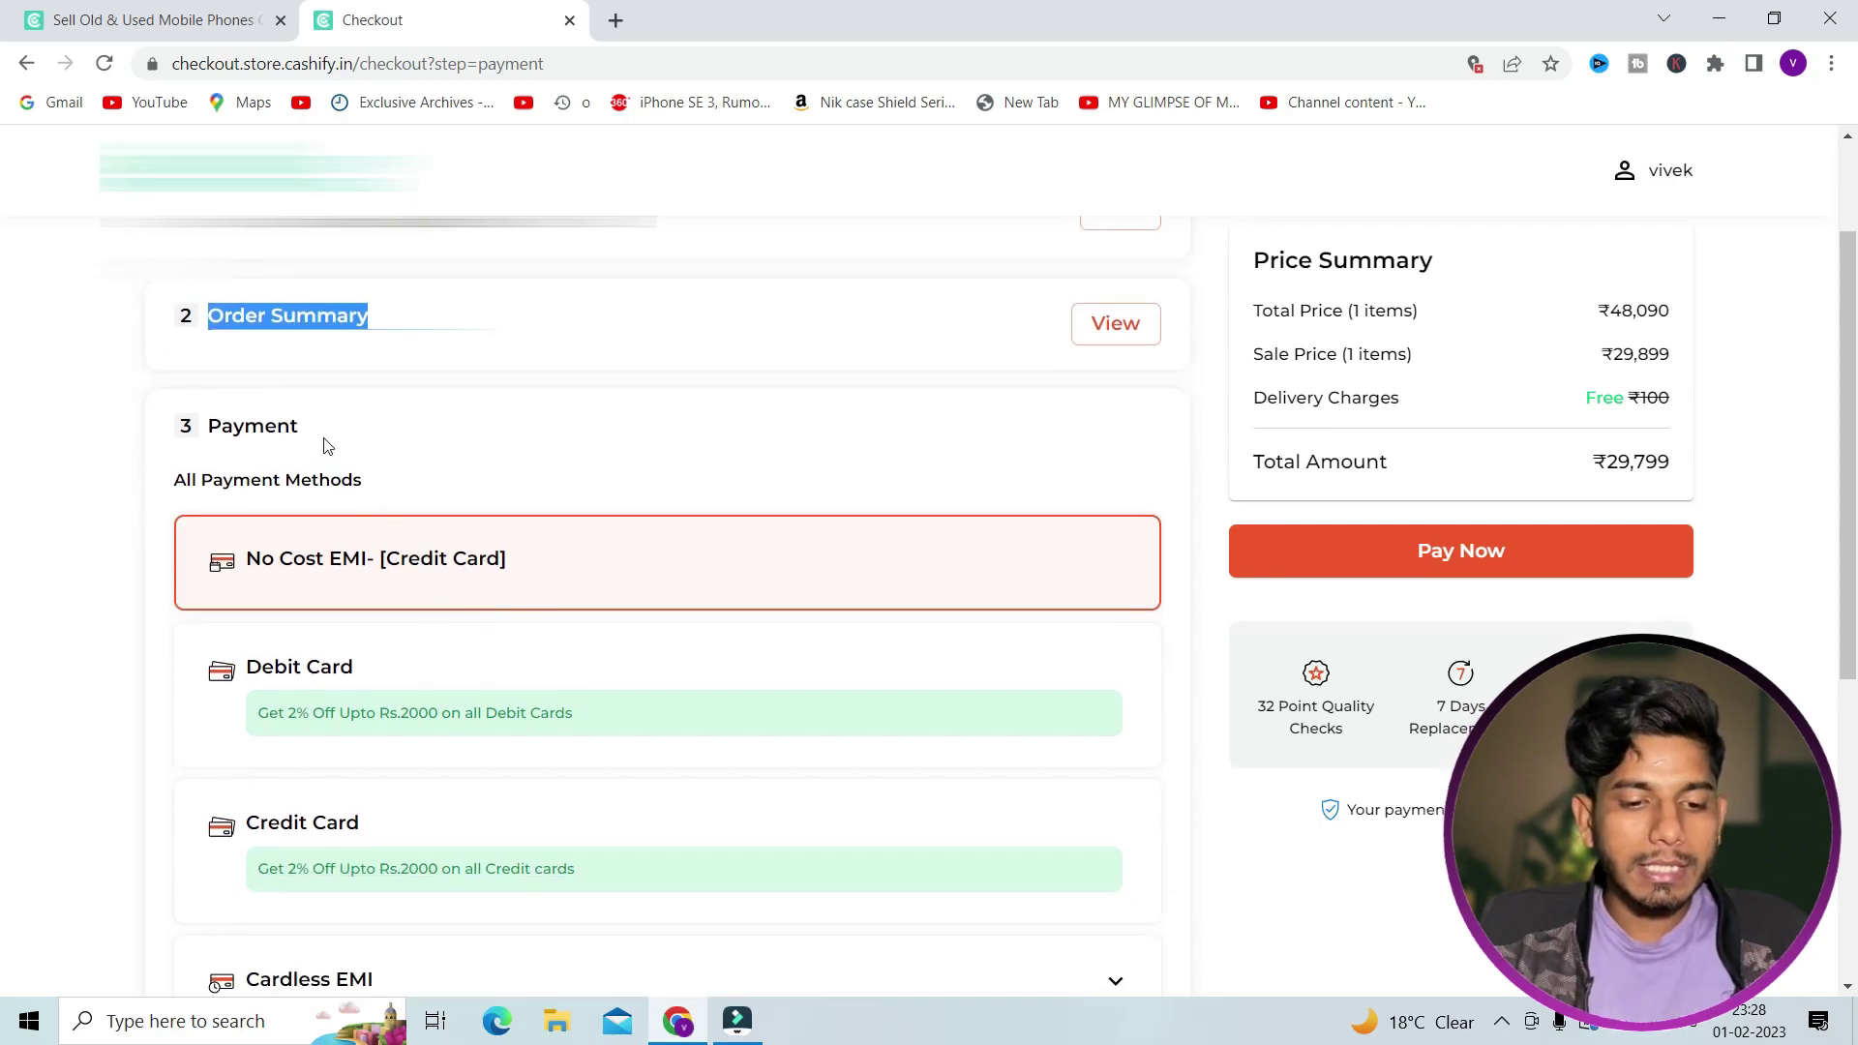
pyautogui.doubleClick(325, 442)
pyautogui.scroll(-2, 425, 611)
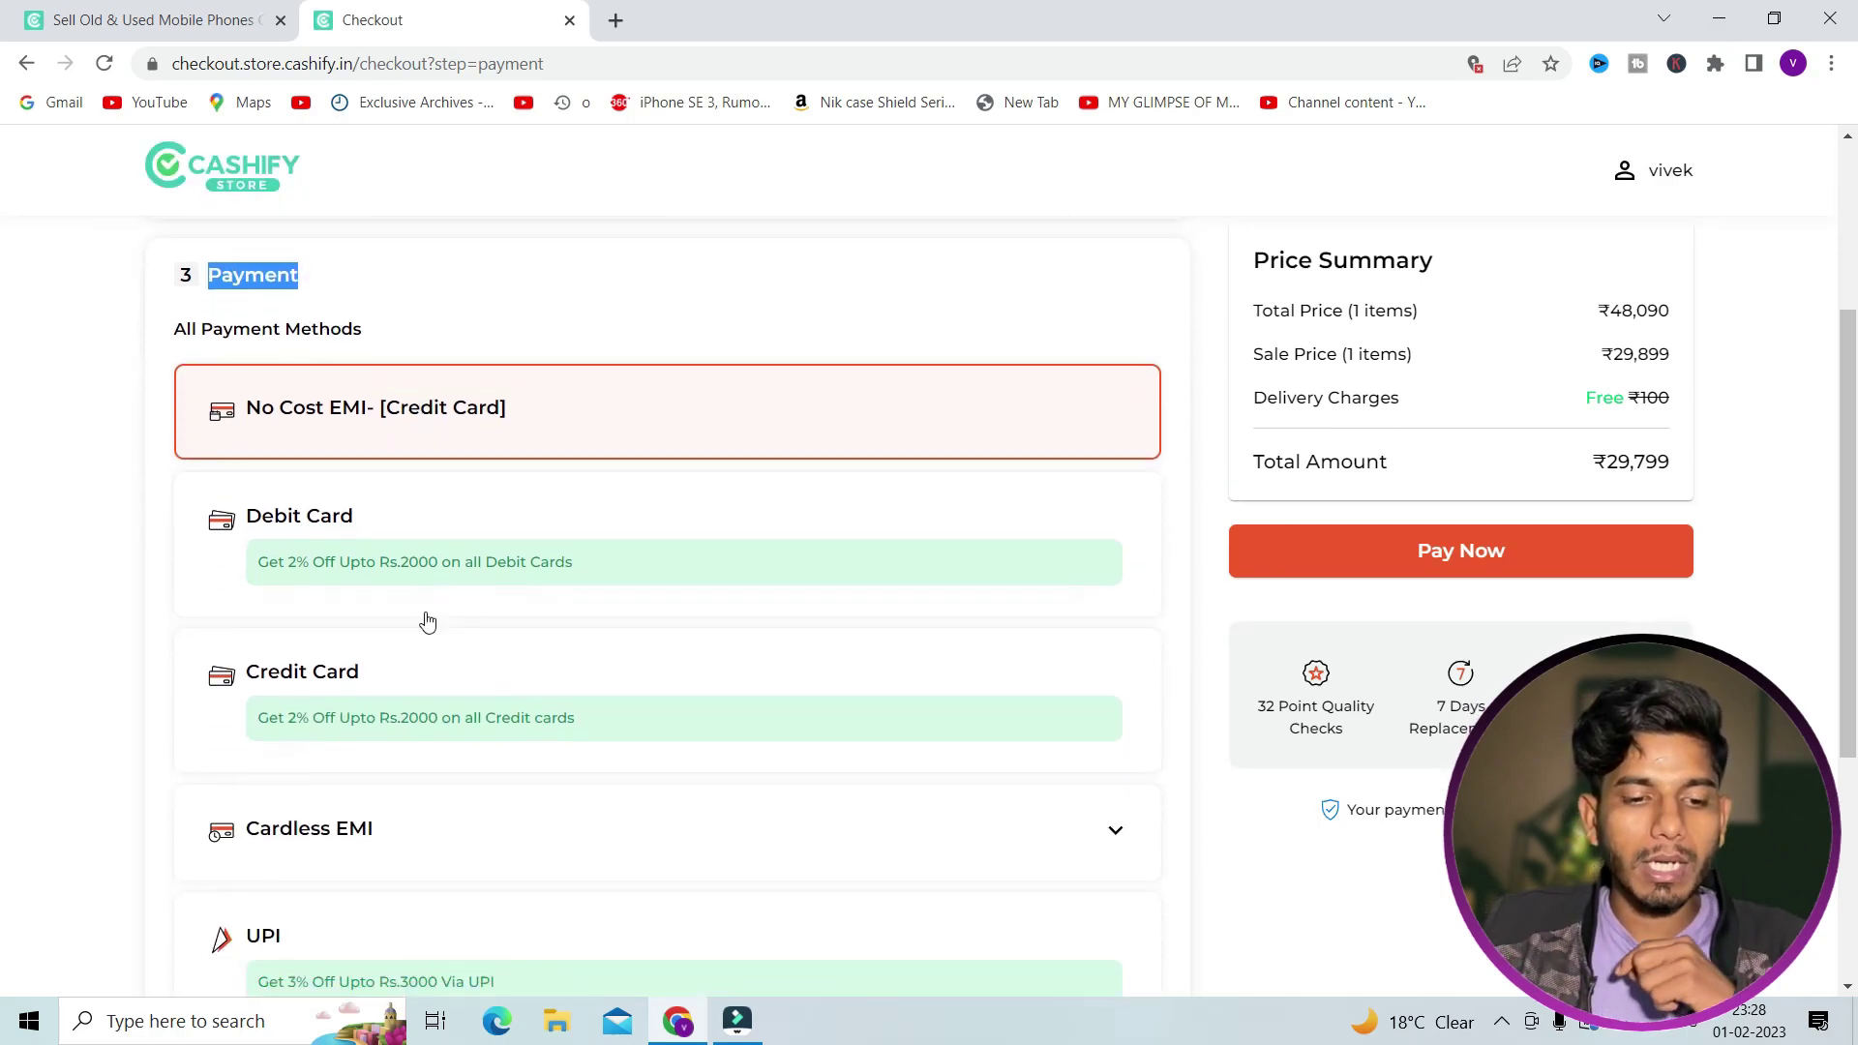
pyautogui.scroll(-1, 325, 435)
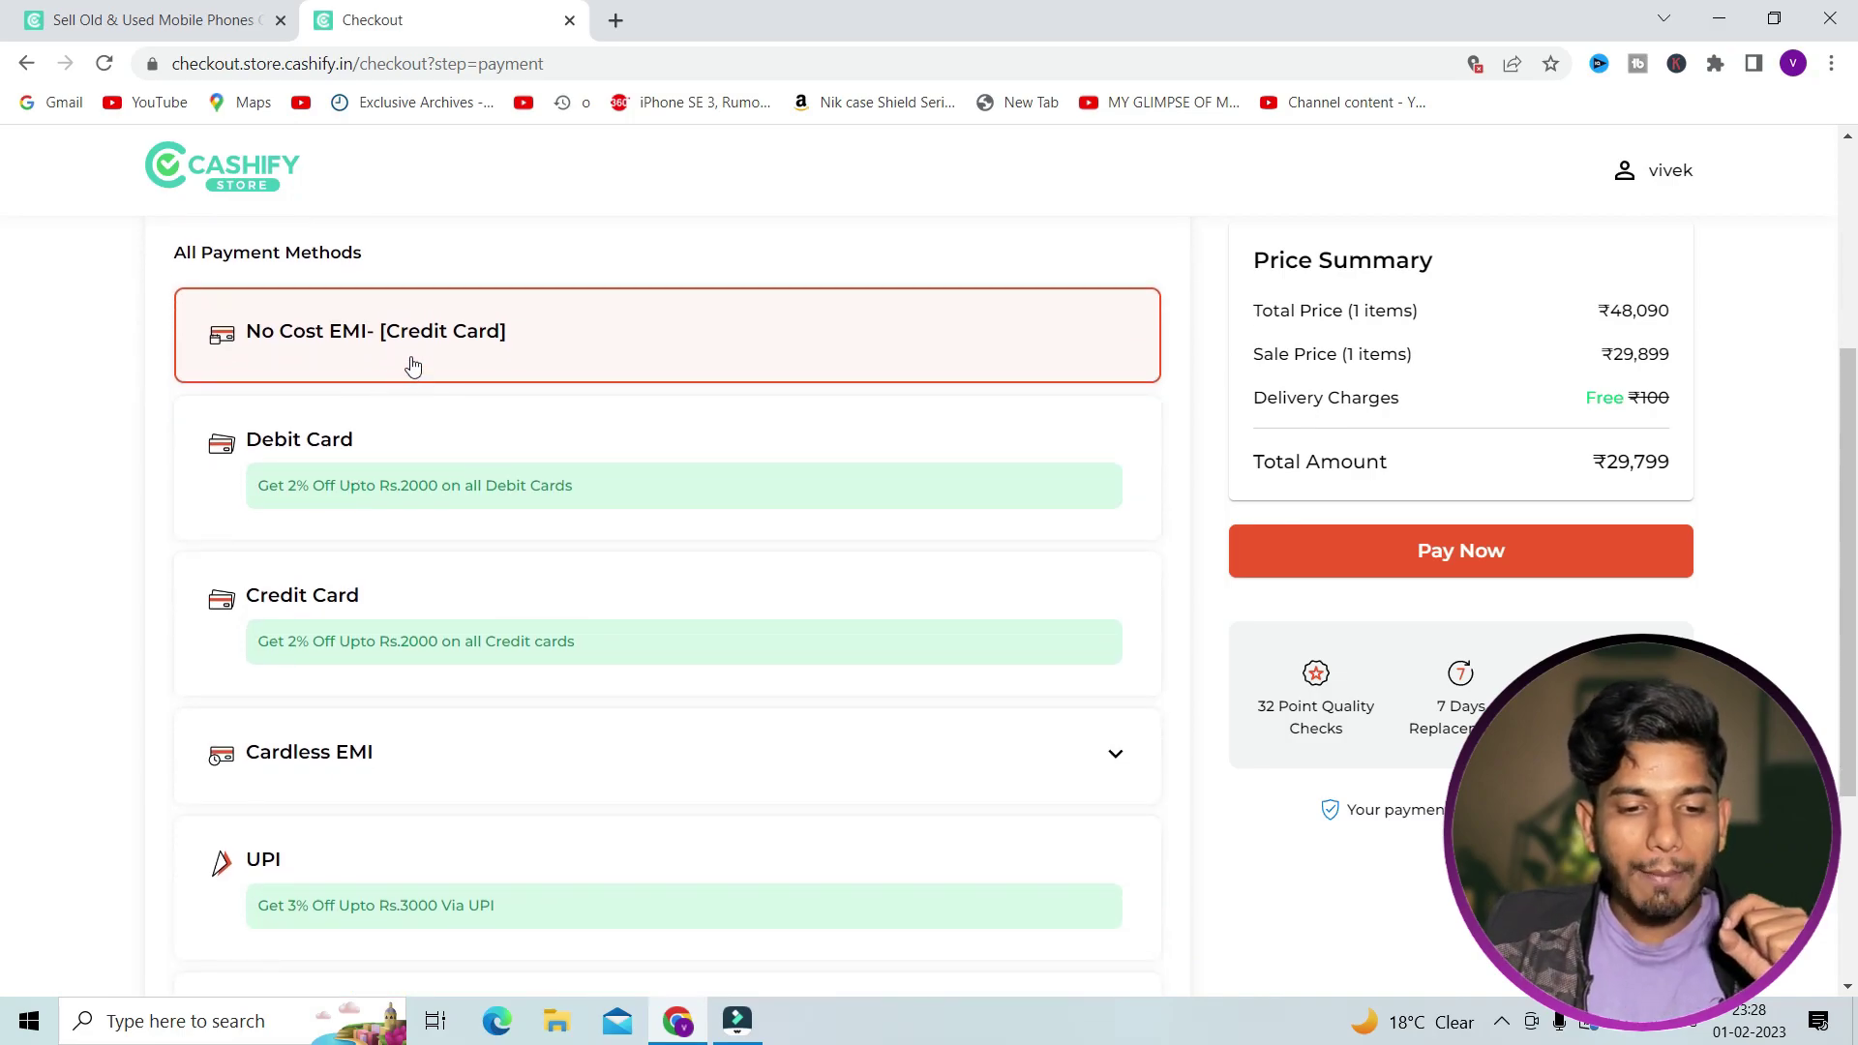
# Step: Try the Debit Card, Credit Card and Cardless EMI payment methods, including the Zest Money and SnapMint providers
pyautogui.scroll(-1, 482, 530)
pyautogui.click(447, 392)
pyautogui.click(448, 533)
pyautogui.scroll(-2, 455, 619)
pyautogui.click(423, 438)
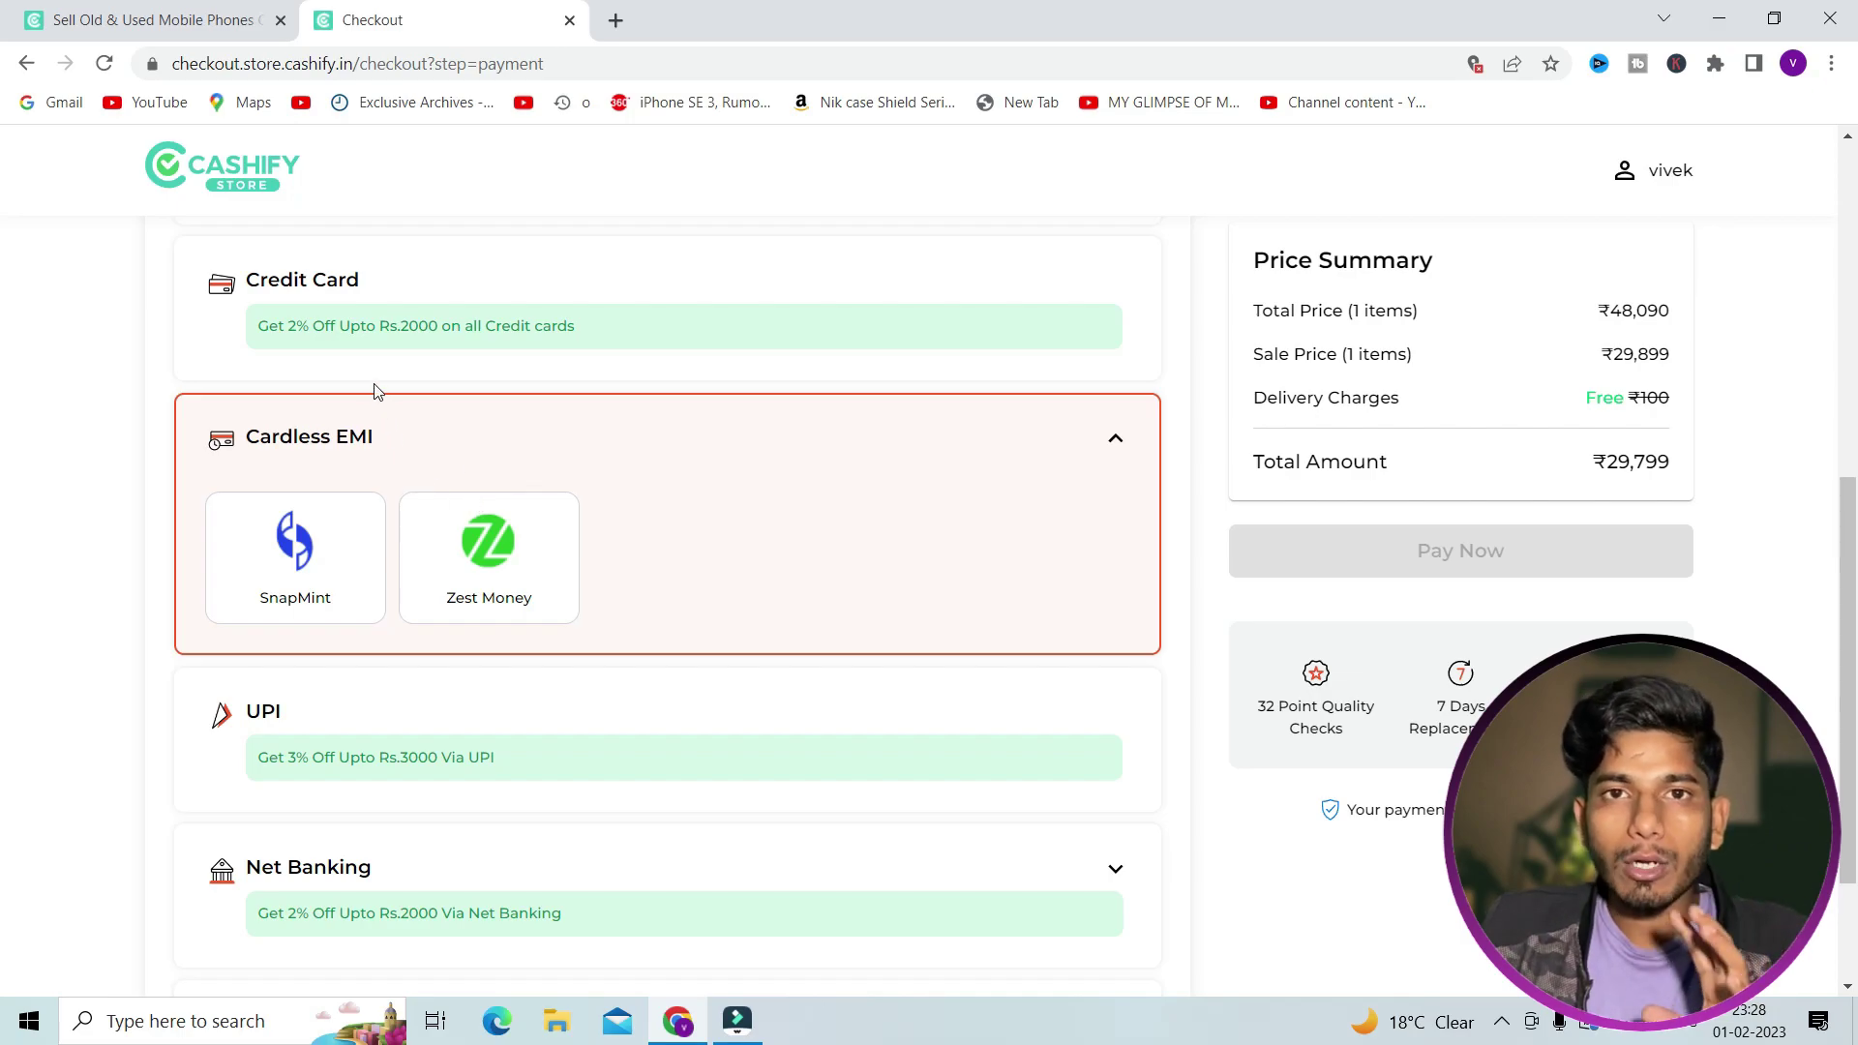
pyautogui.click(502, 575)
pyautogui.click(300, 588)
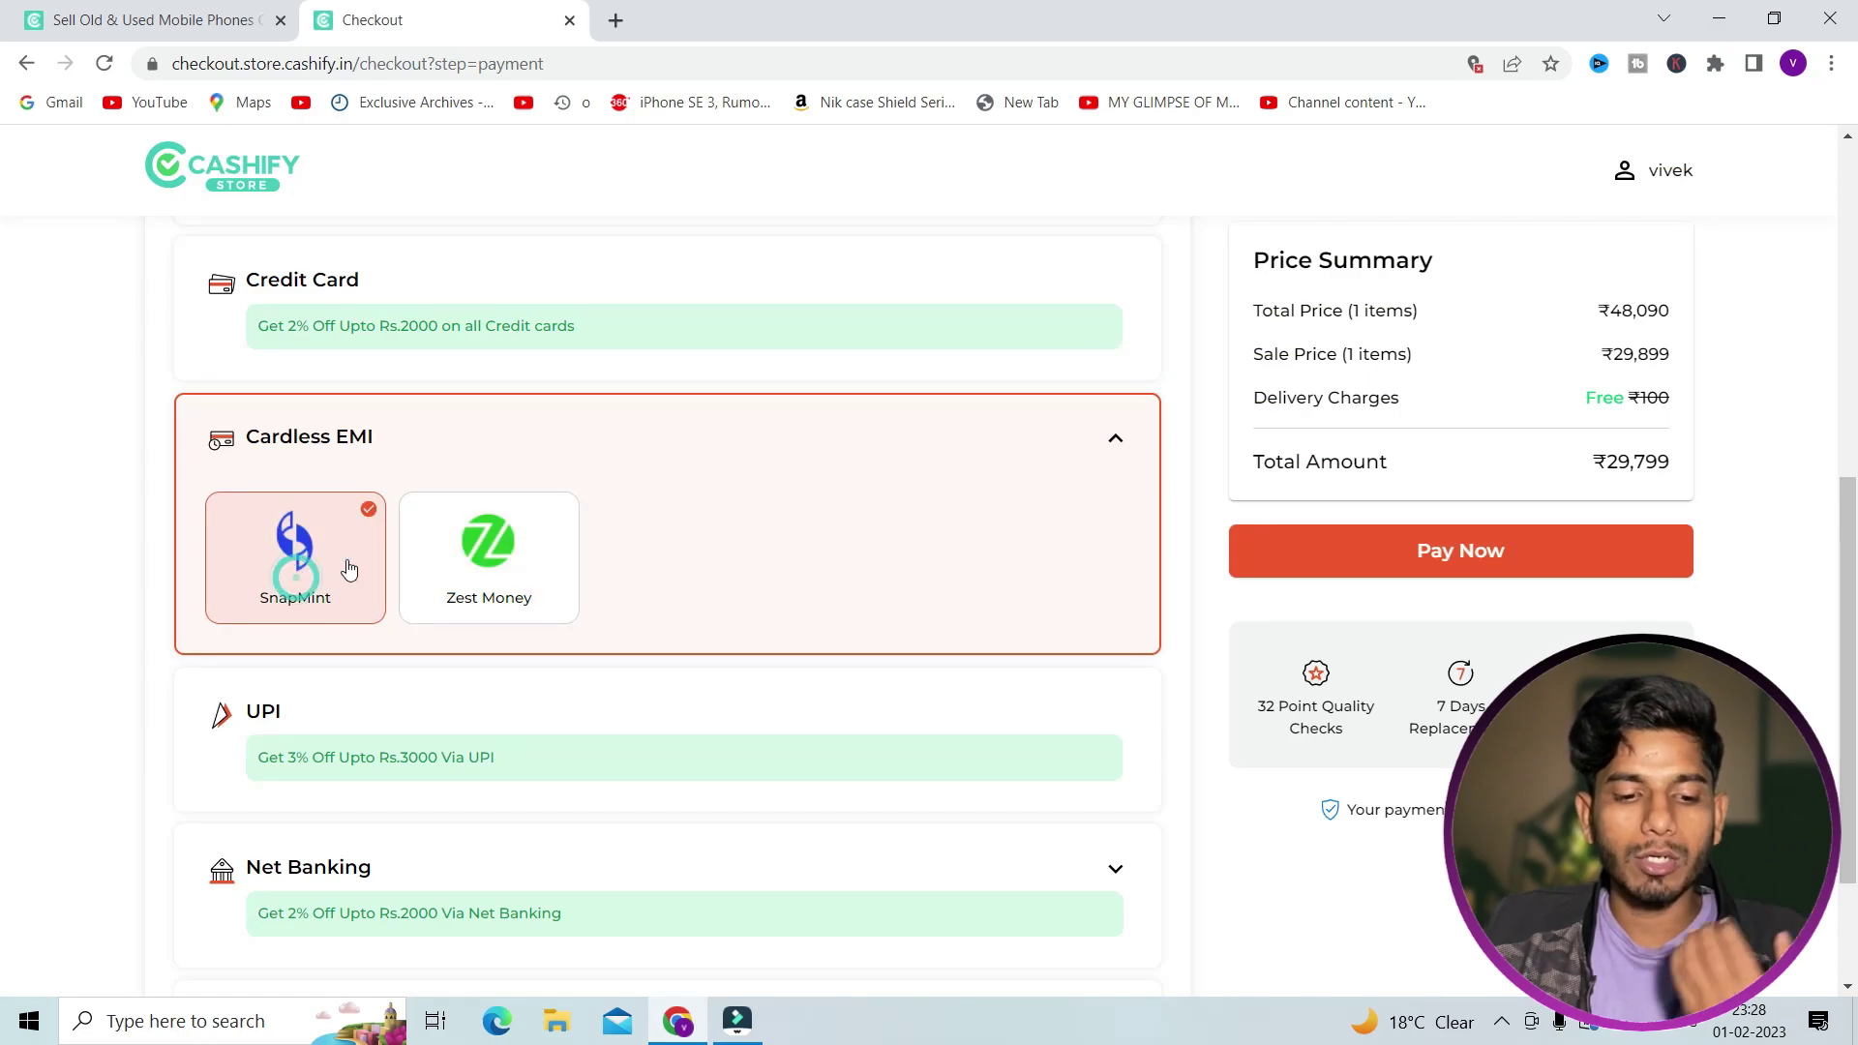
pyautogui.click(1103, 438)
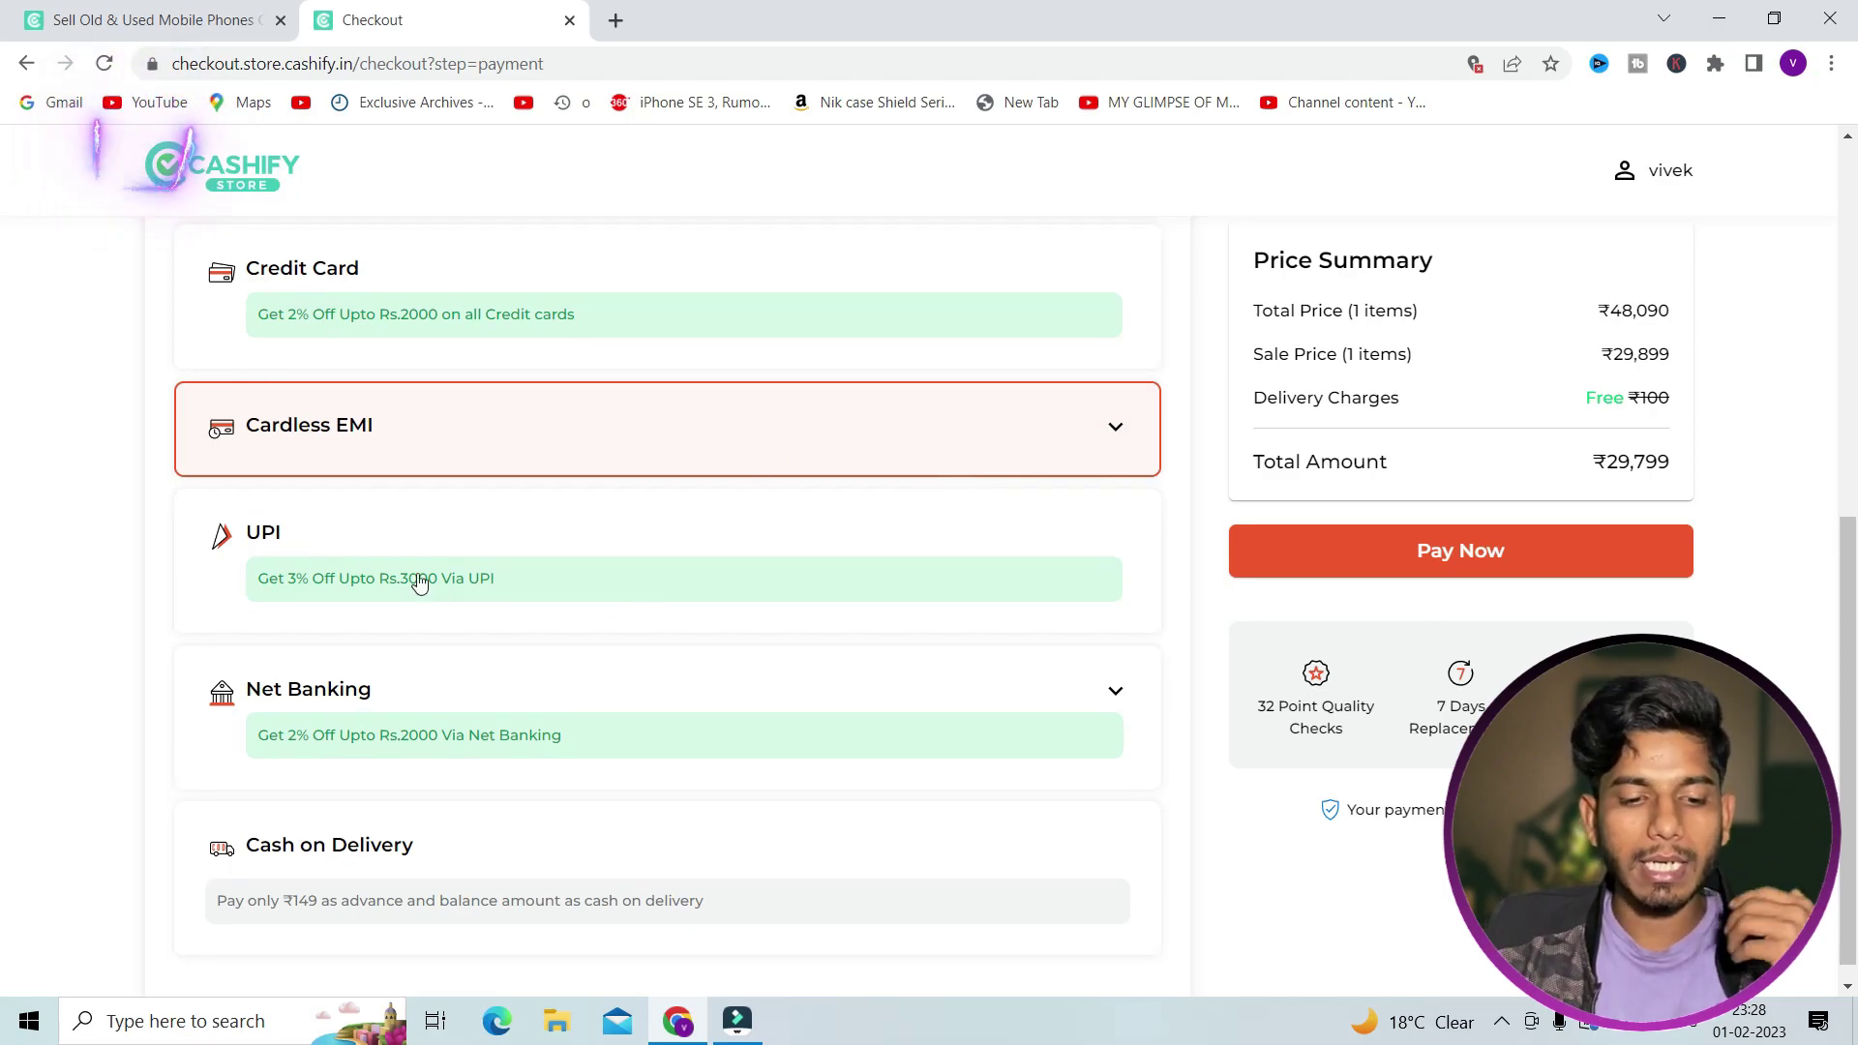
# Step: Try UPI, Net Banking and Cash on Delivery as the payment method
pyautogui.click(460, 564)
pyautogui.click(463, 559)
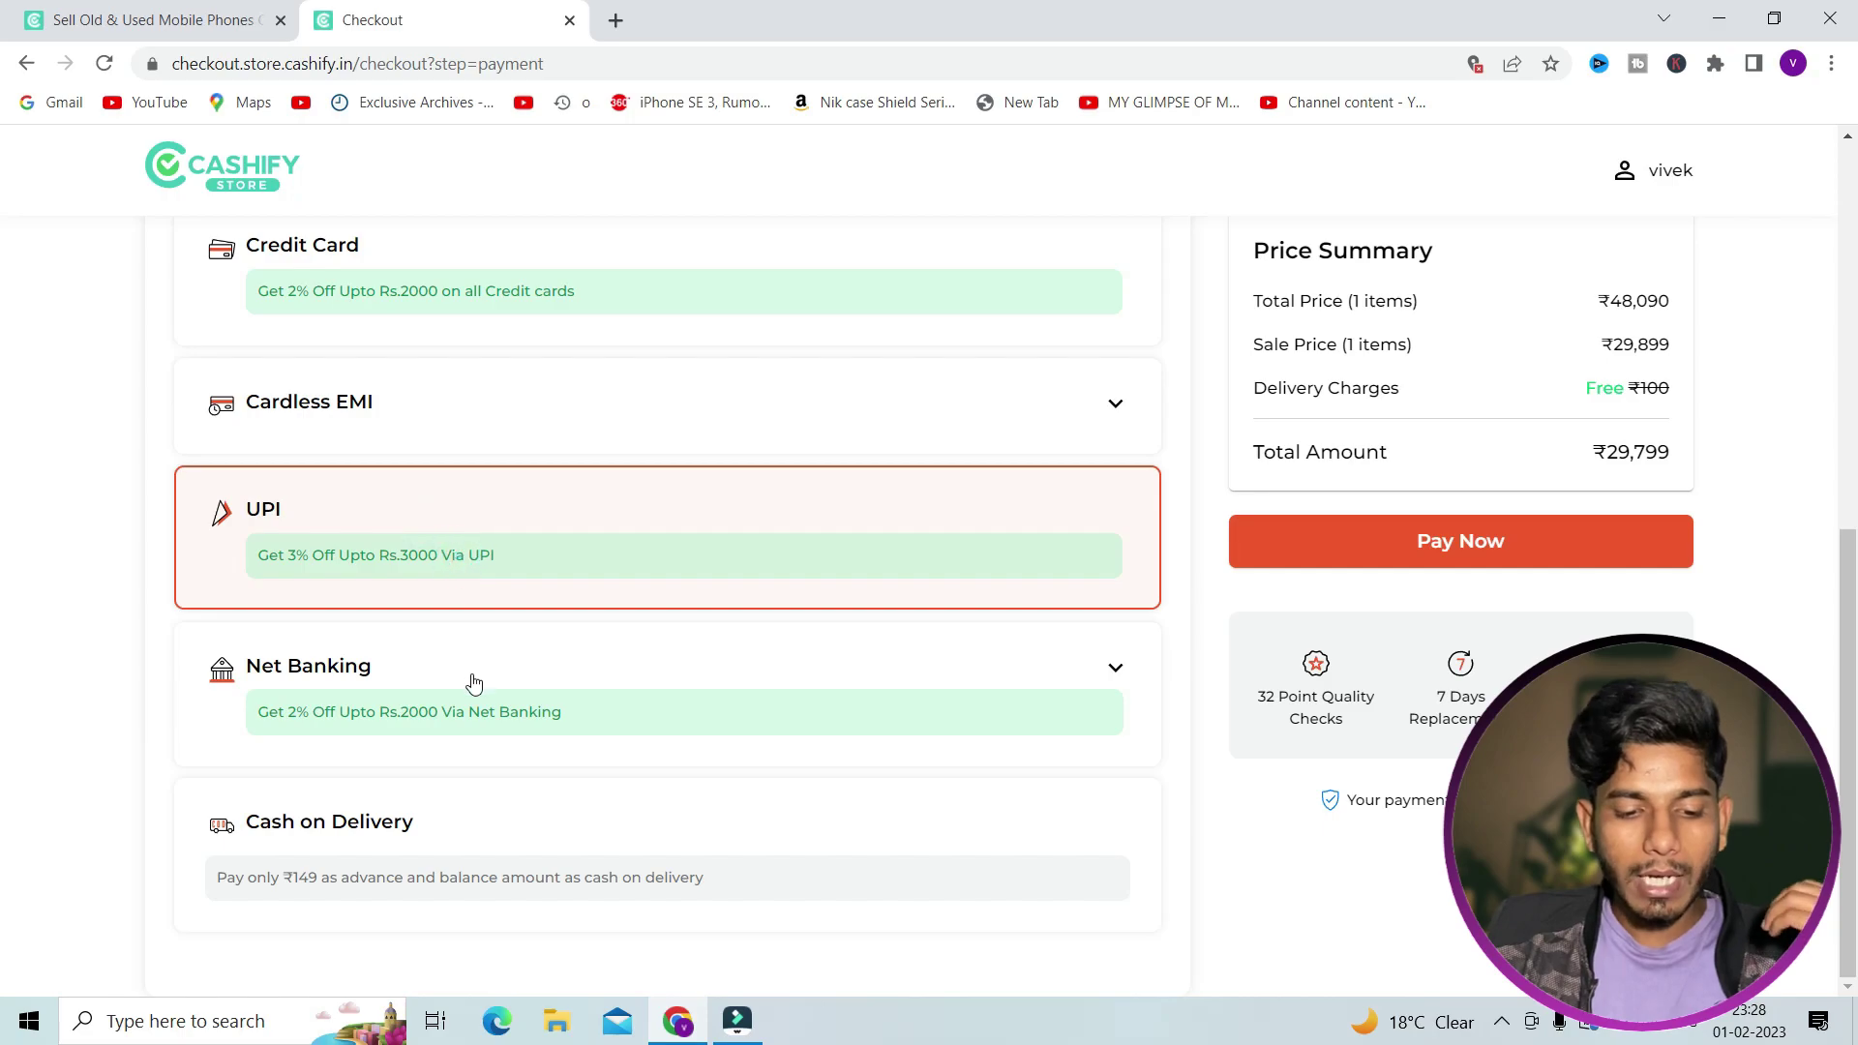
pyautogui.click(468, 676)
pyautogui.click(437, 529)
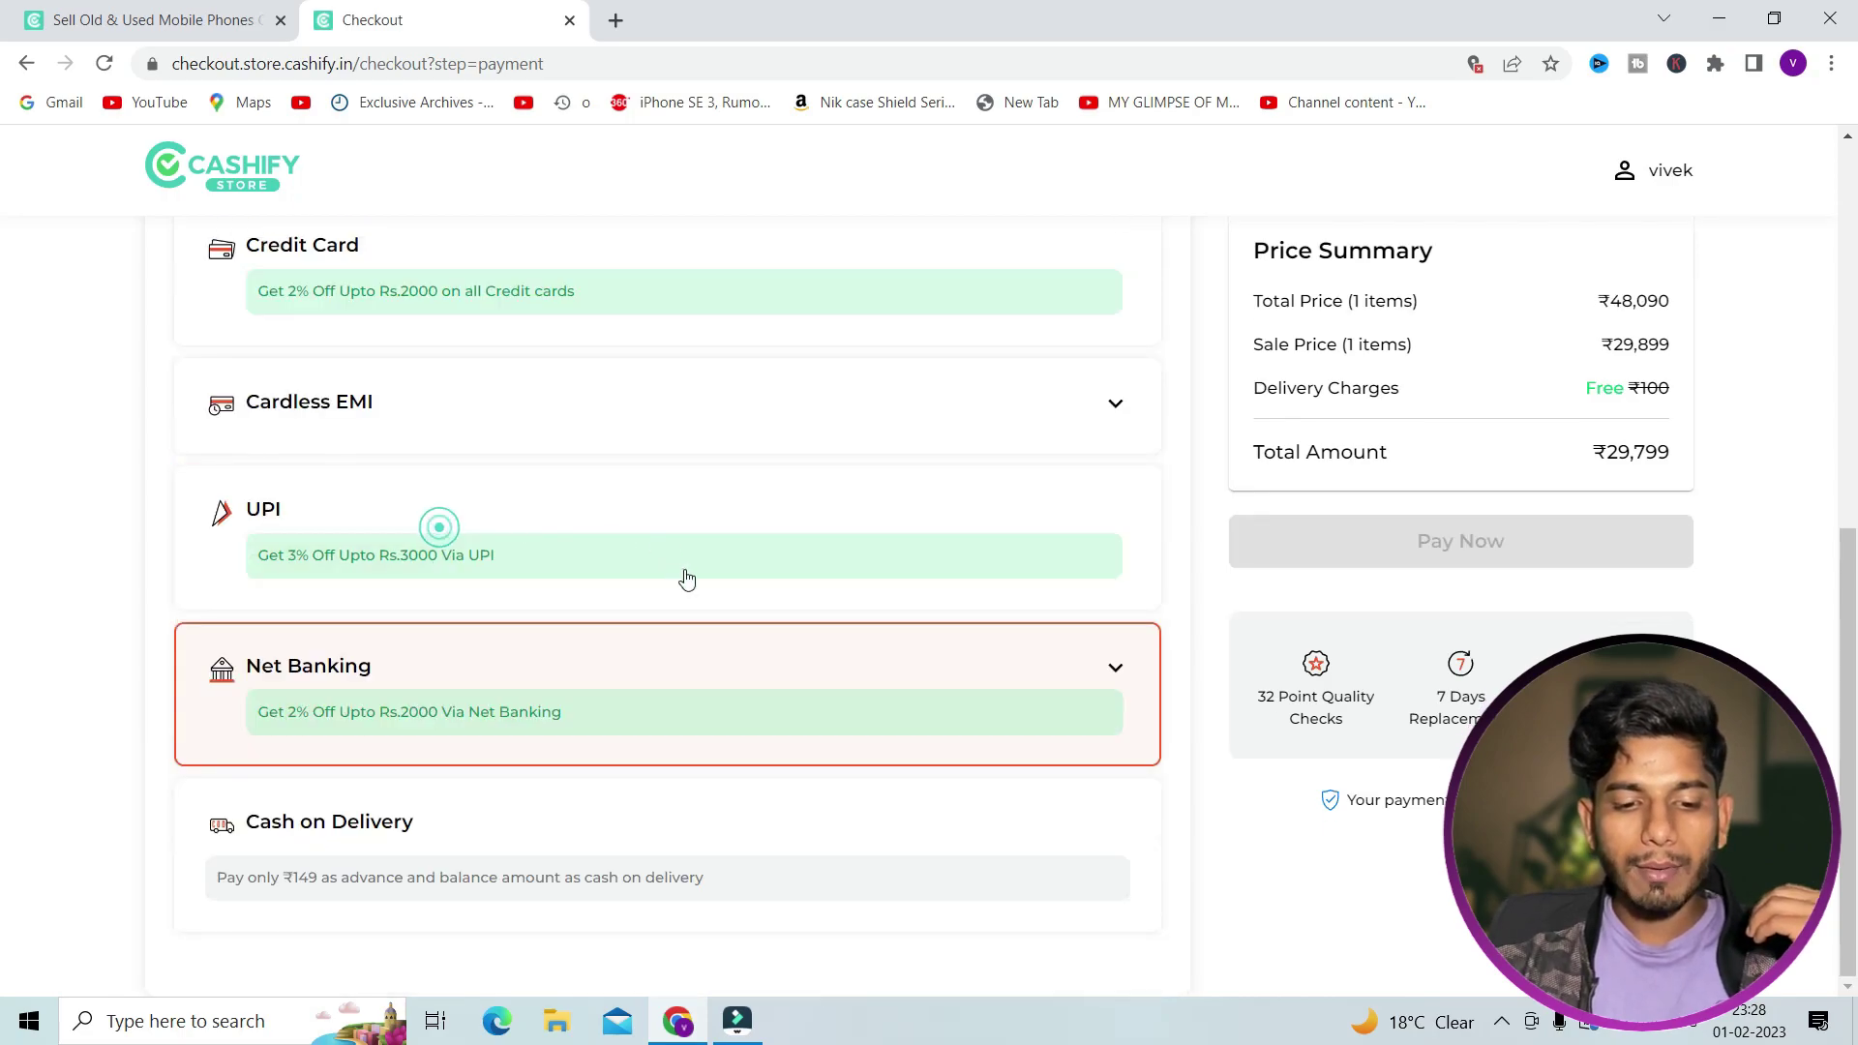
pyautogui.click(458, 857)
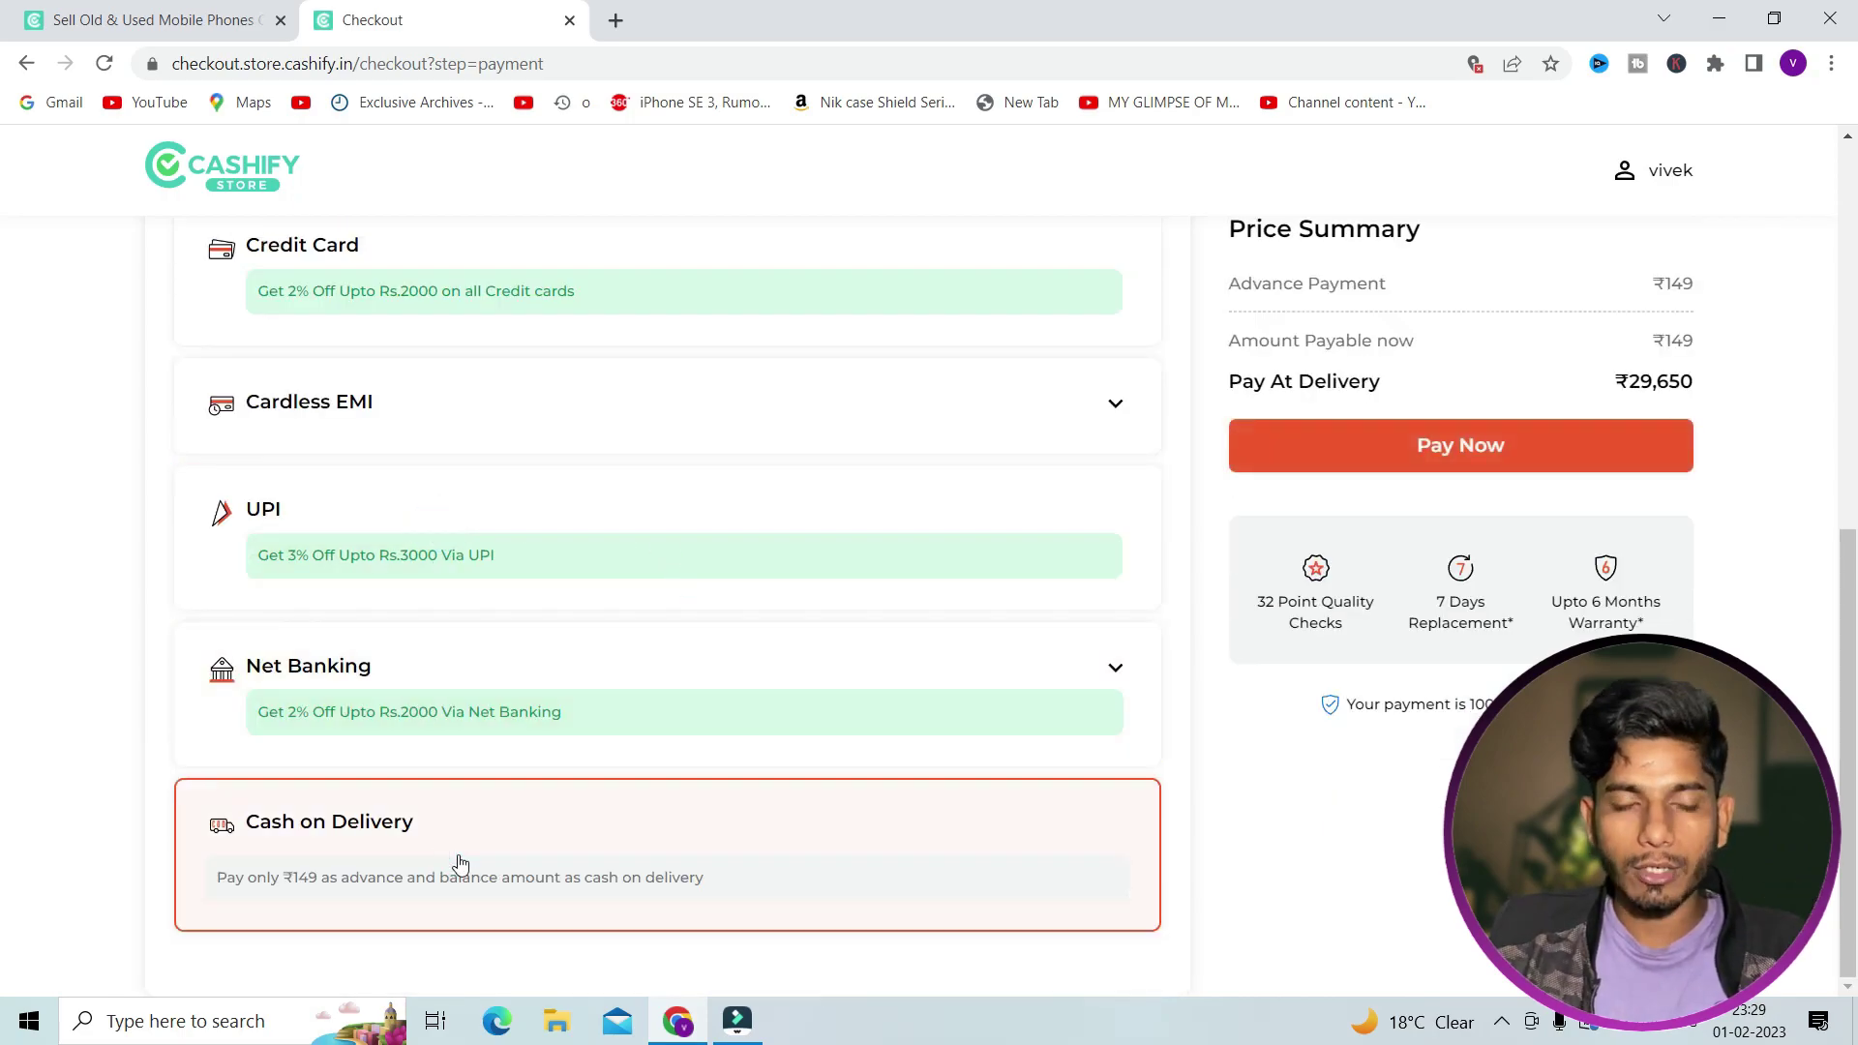
# Step: Select No Cost EMI by credit card as the payment method for the order
pyautogui.scroll(5, 442, 629)
pyautogui.scroll(-1, 421, 615)
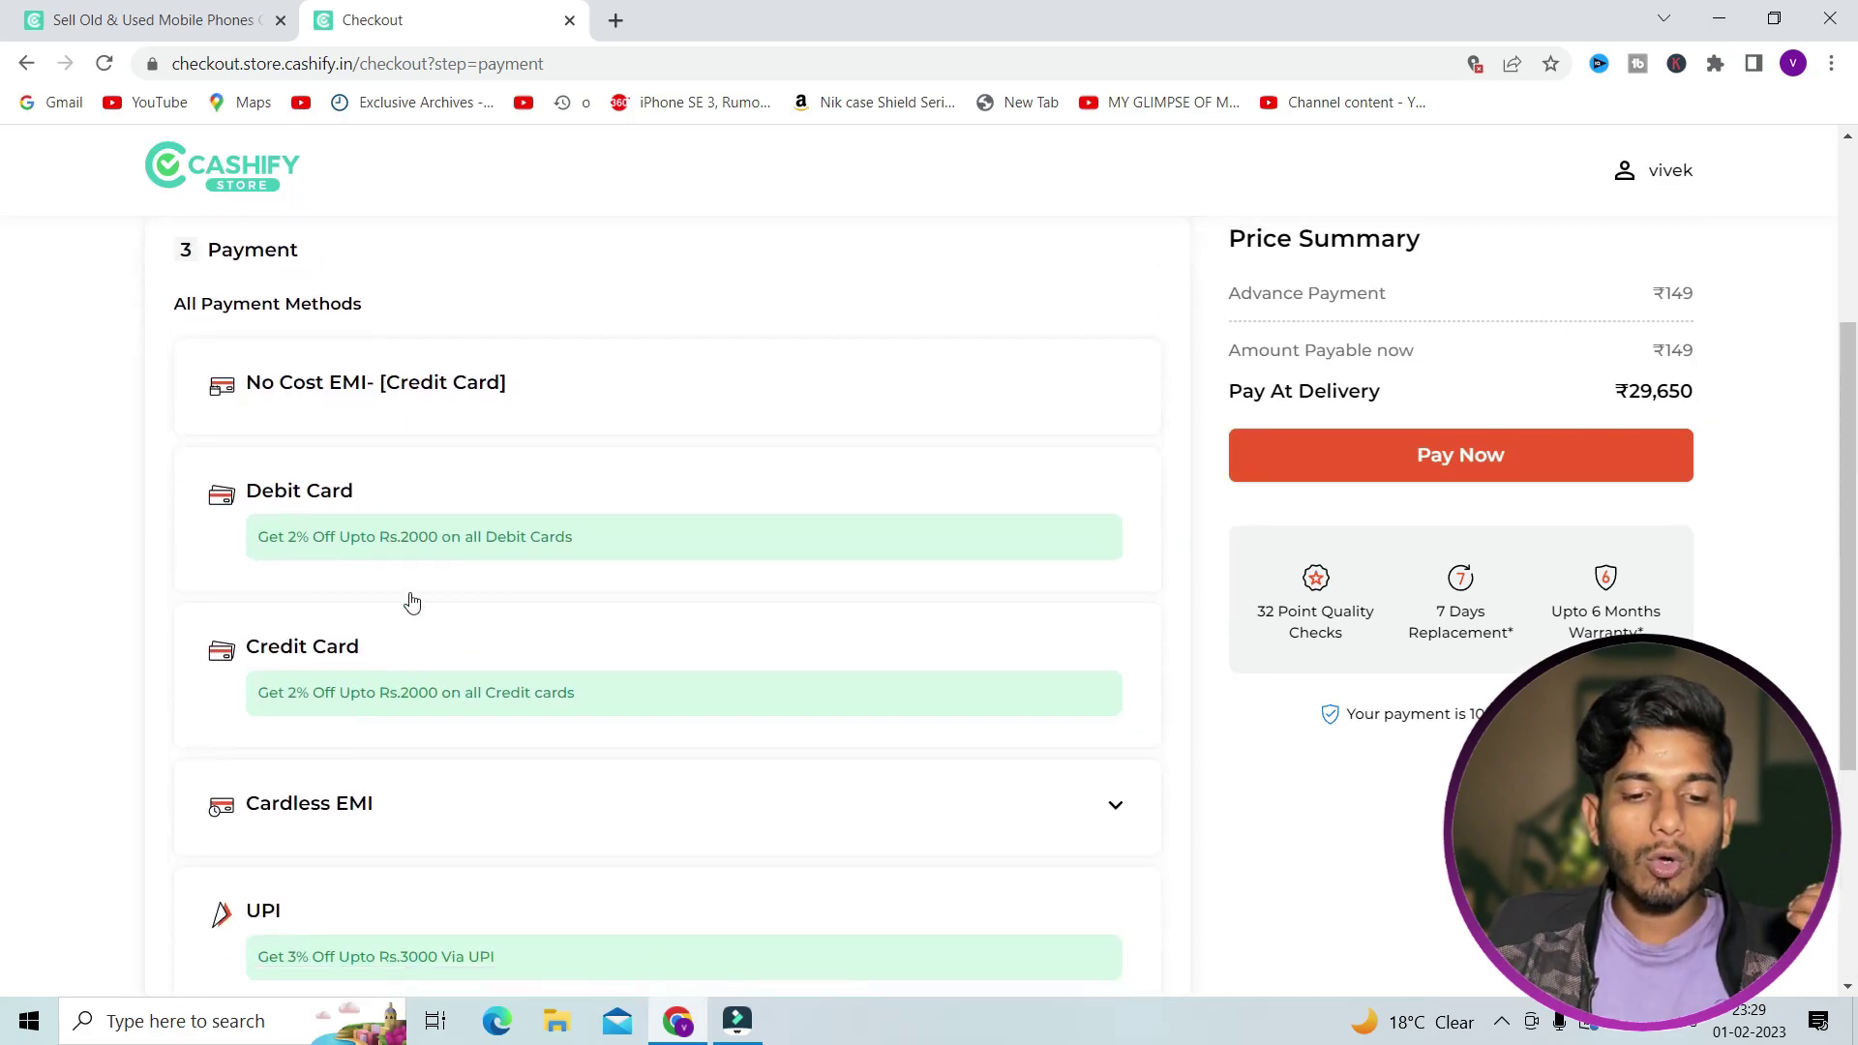
pyautogui.click(510, 405)
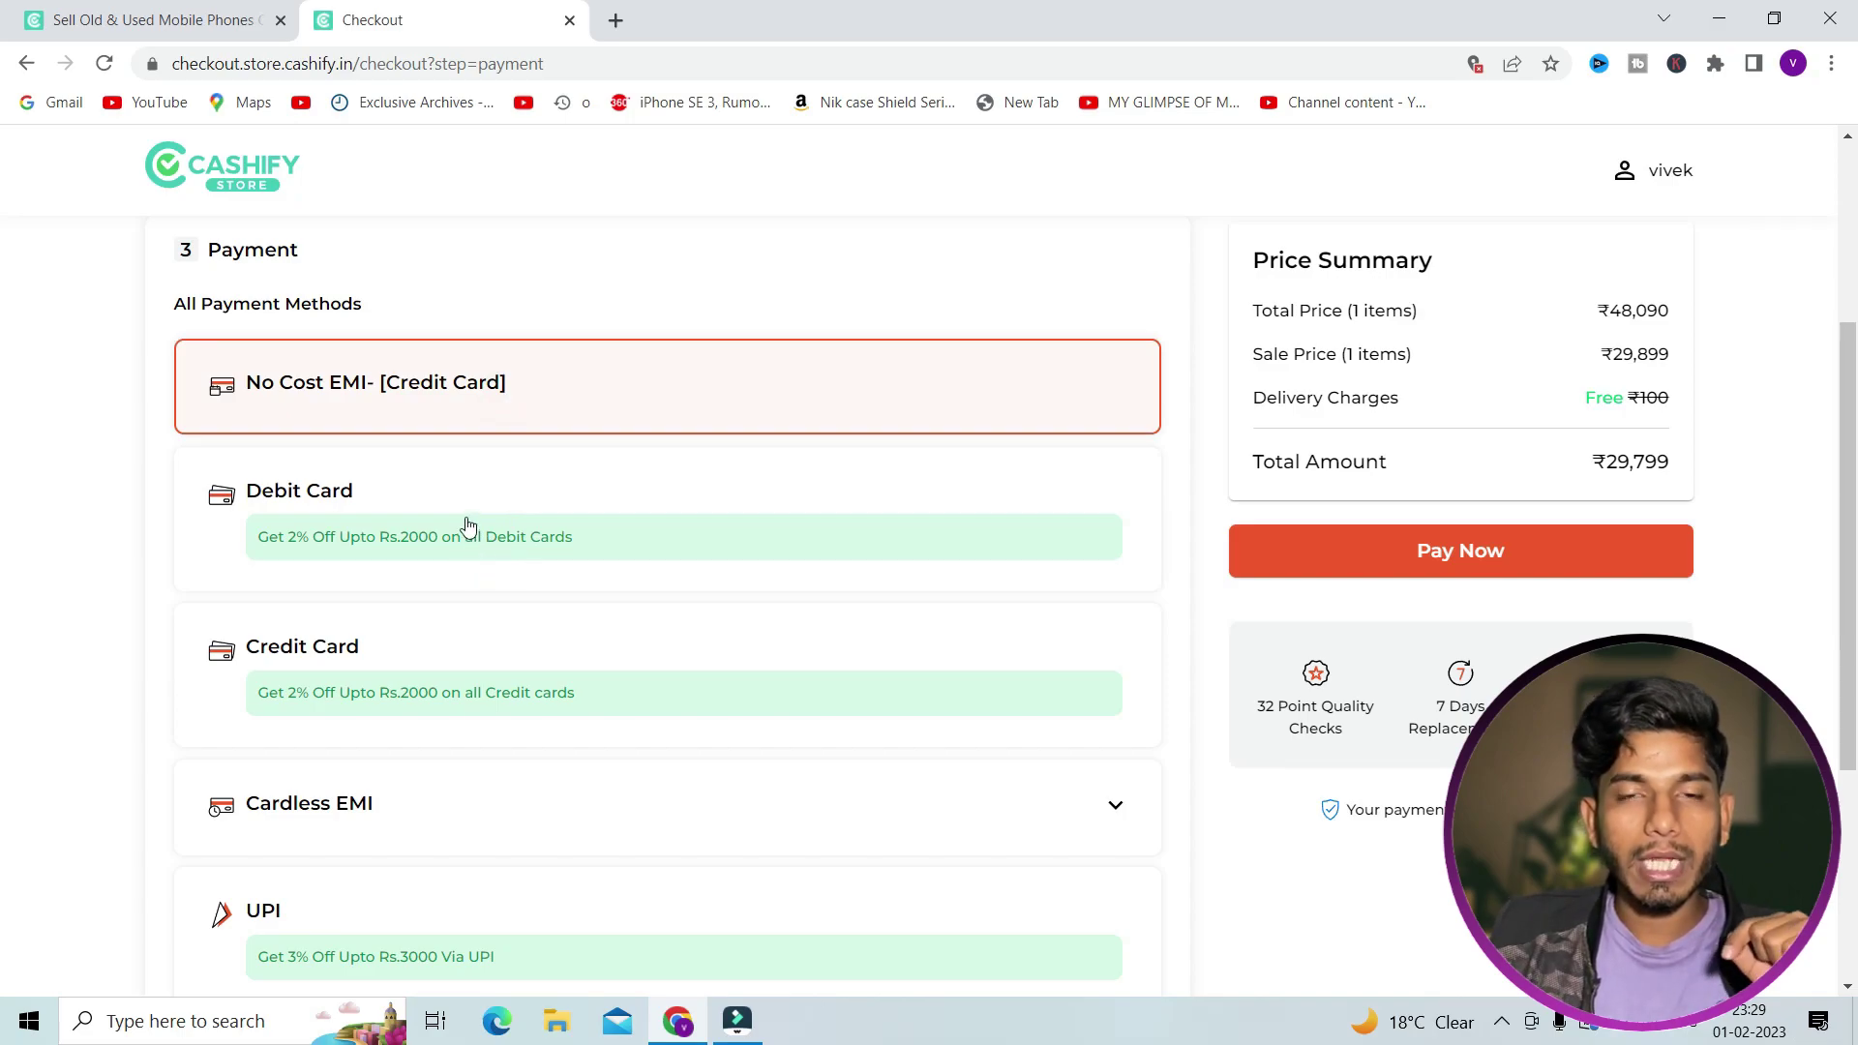
pyautogui.scroll(-1, 468, 716)
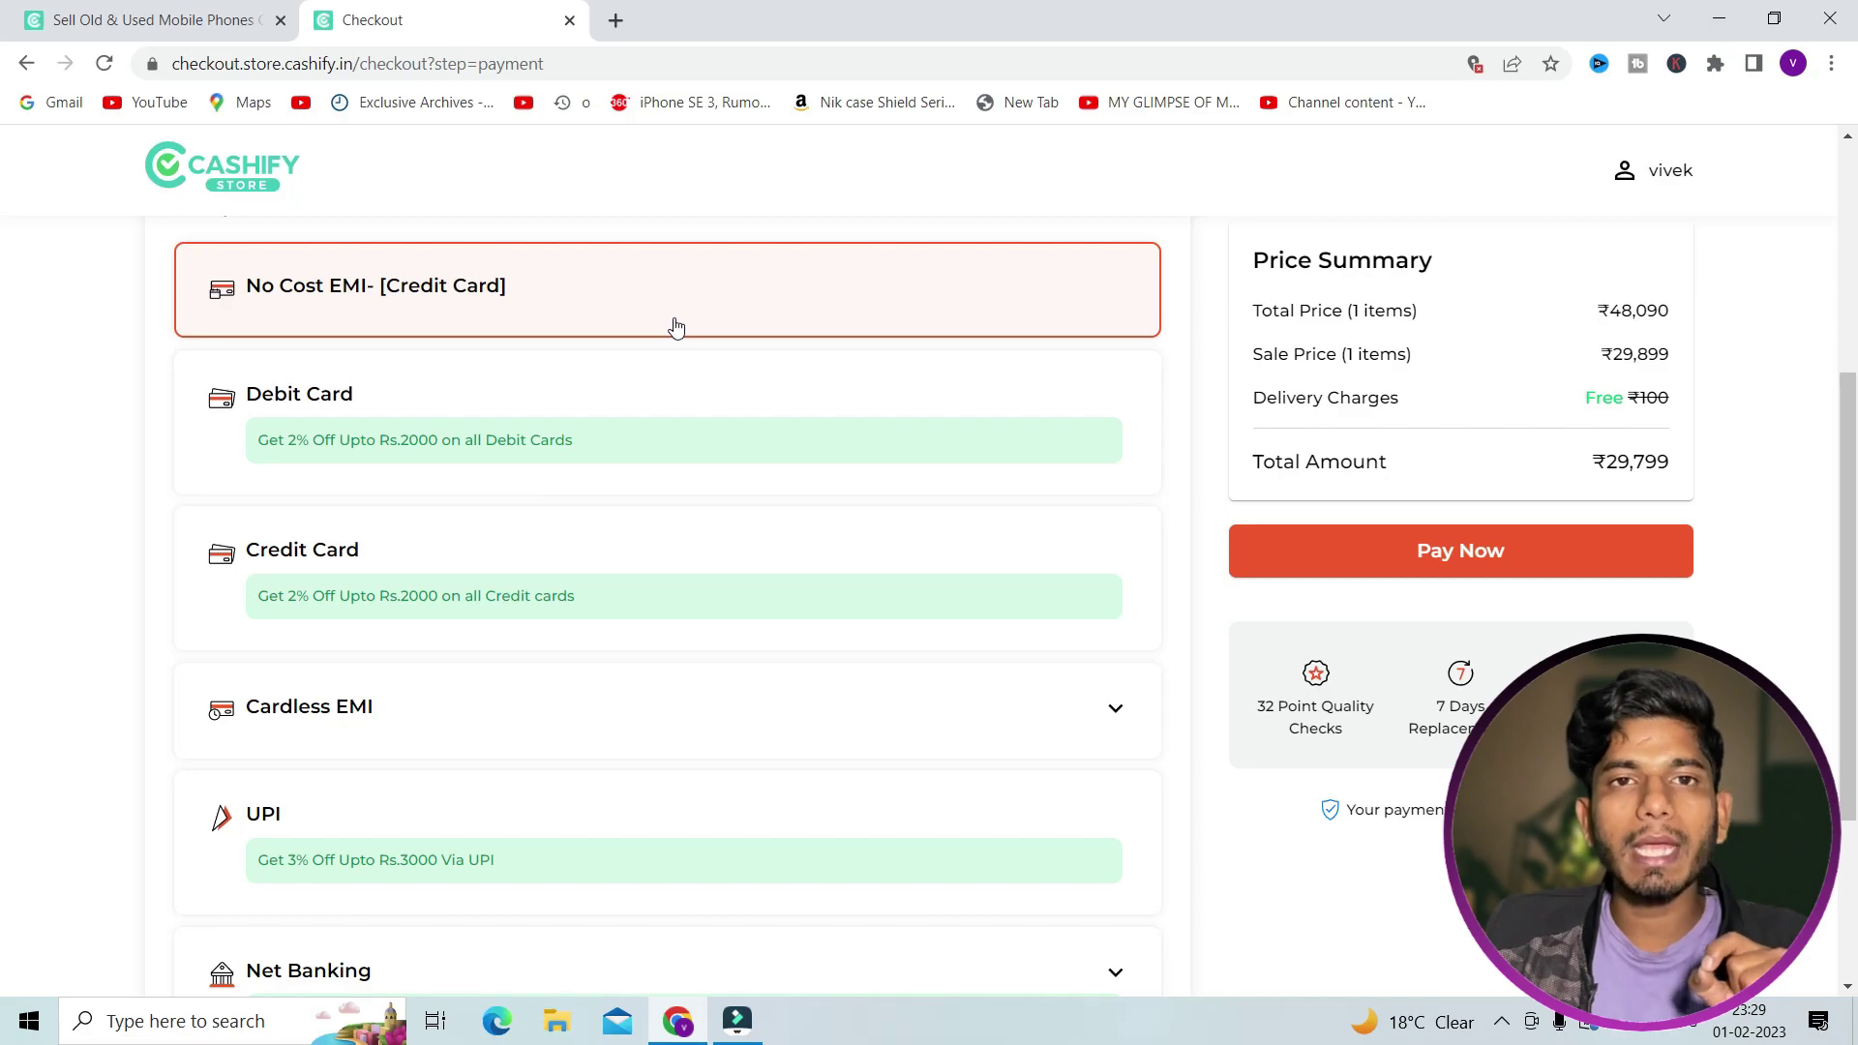
pyautogui.click(891, 291)
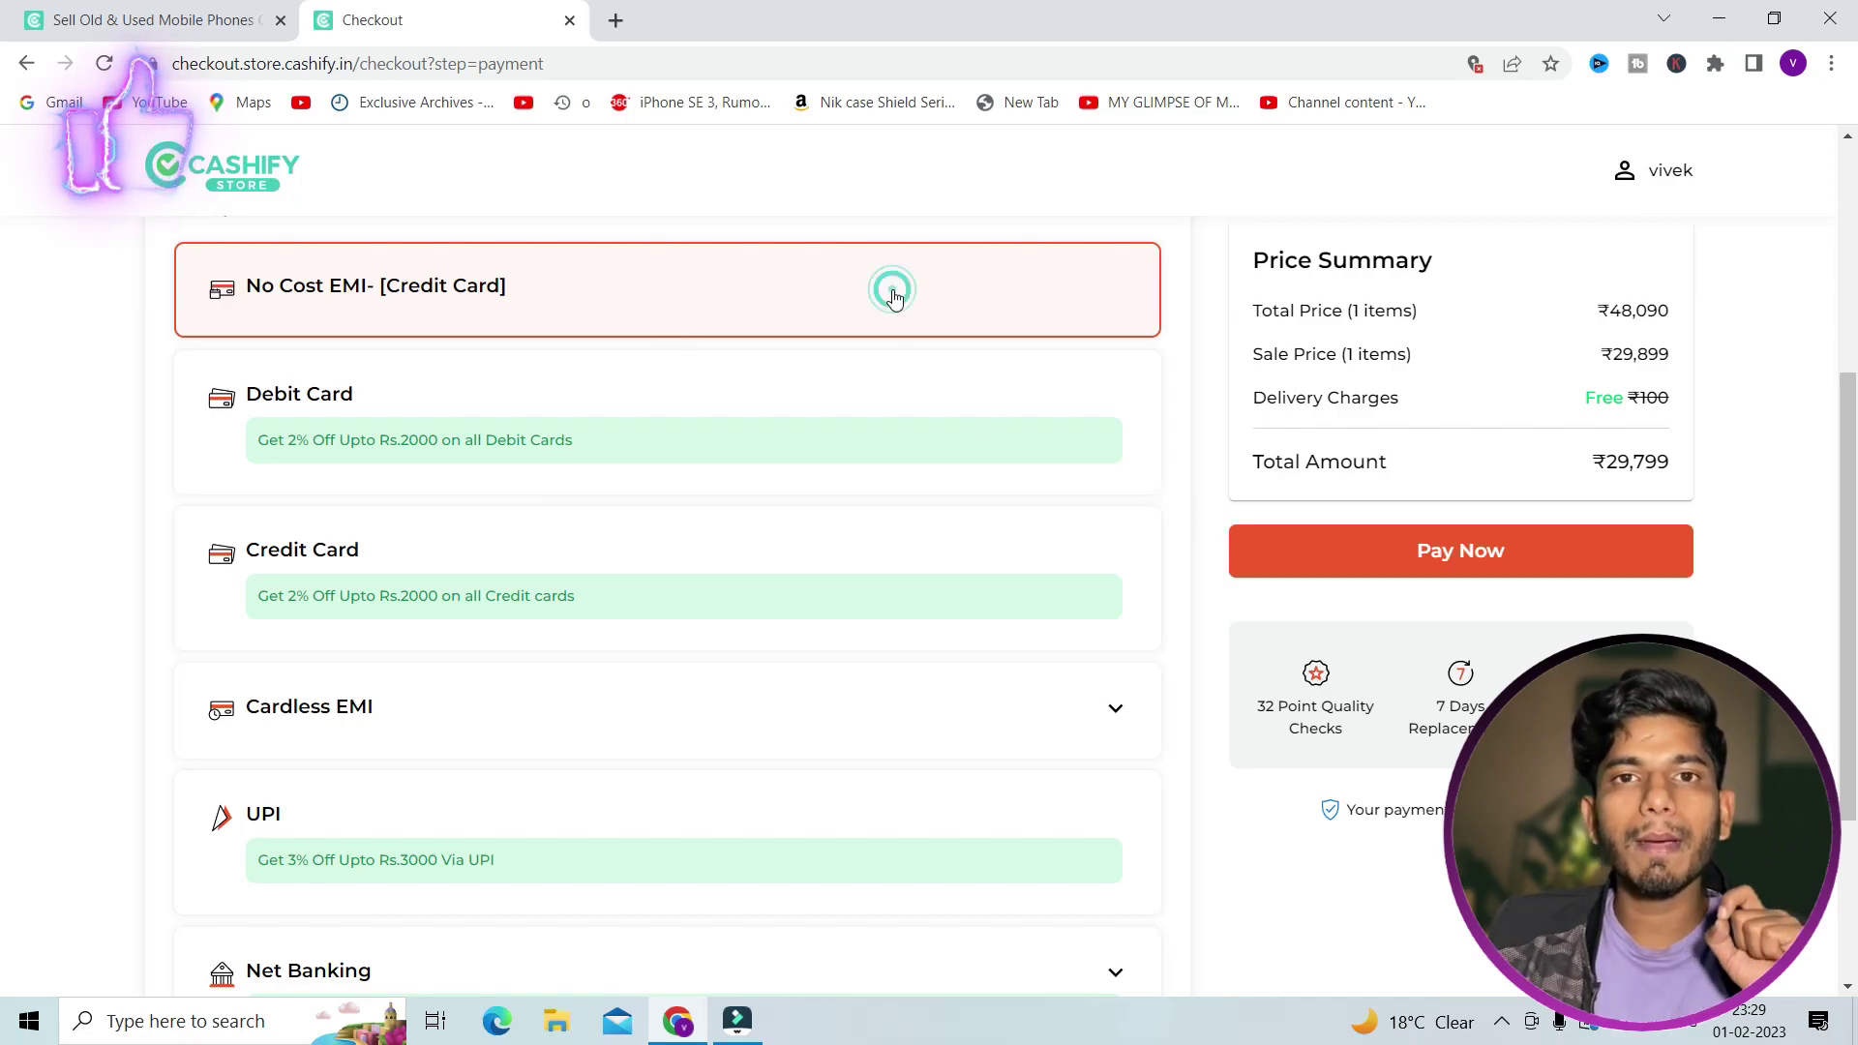
# Step: Start the payment and choose SBI as the bank for the no cost EMI
pyautogui.click(1418, 573)
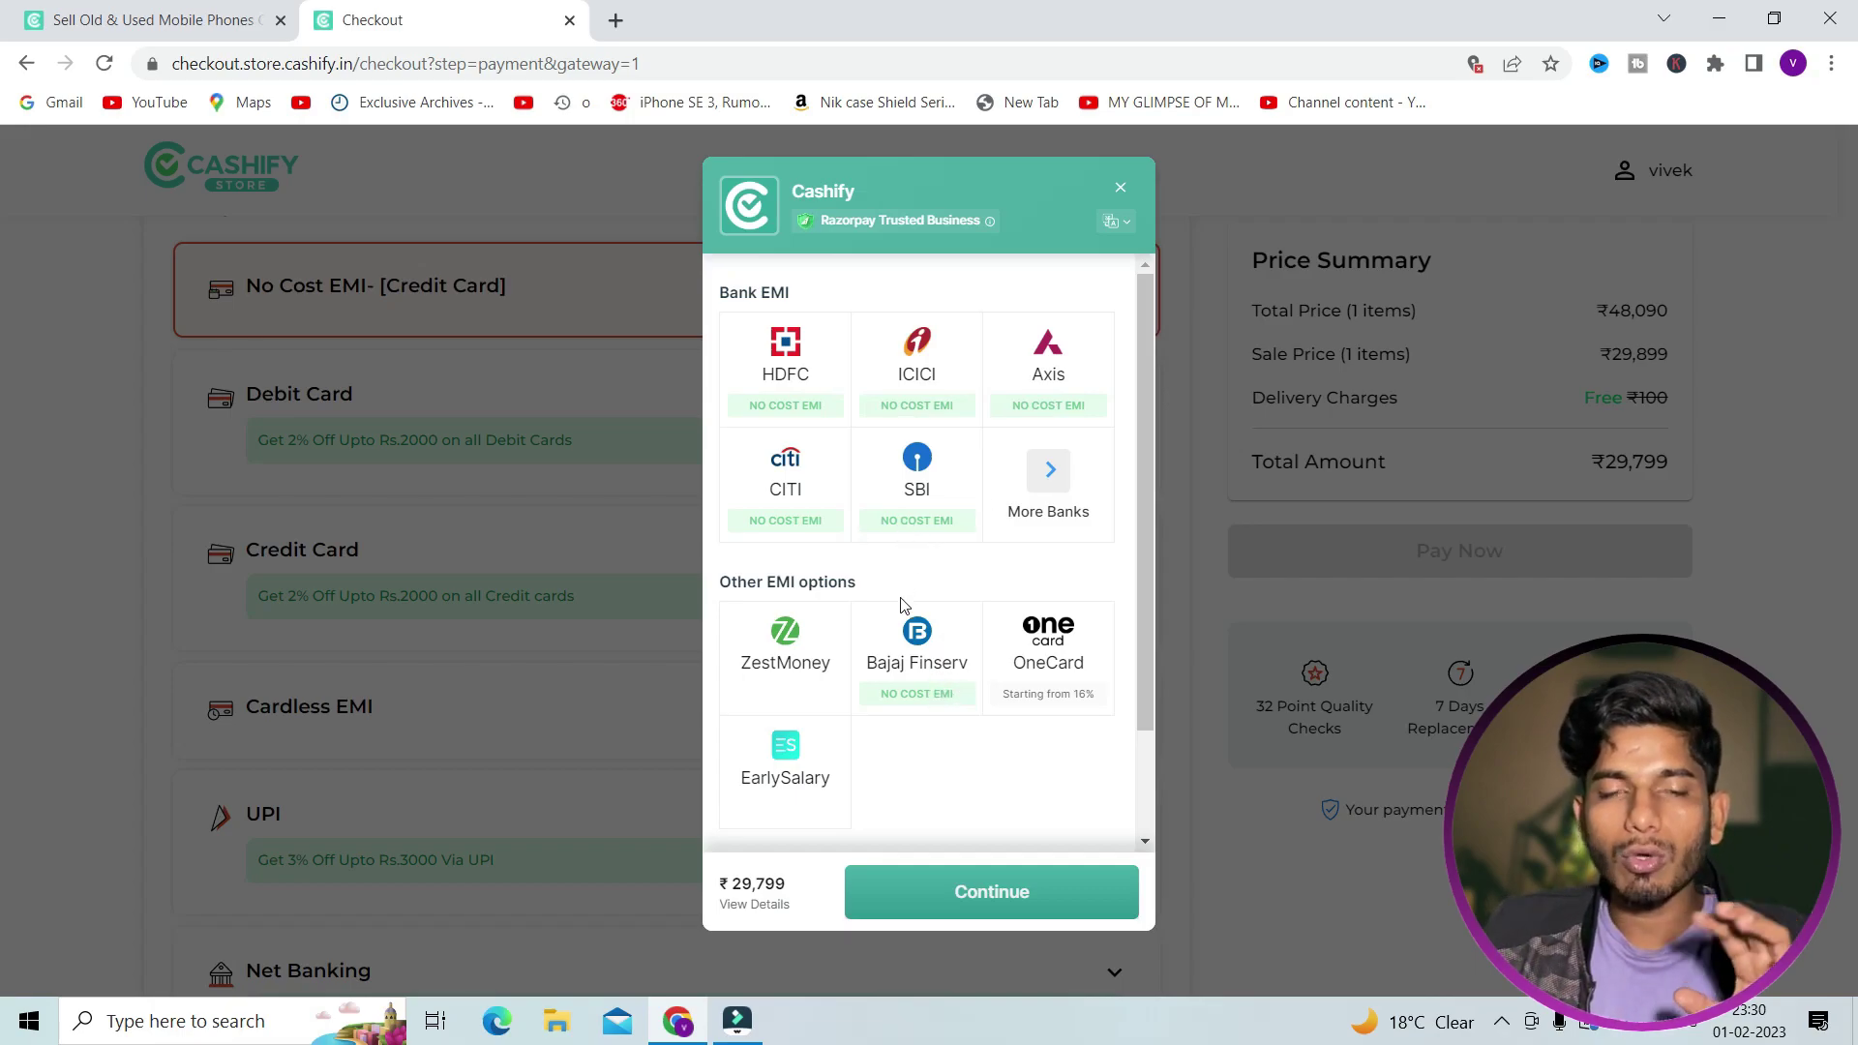
pyautogui.click(935, 513)
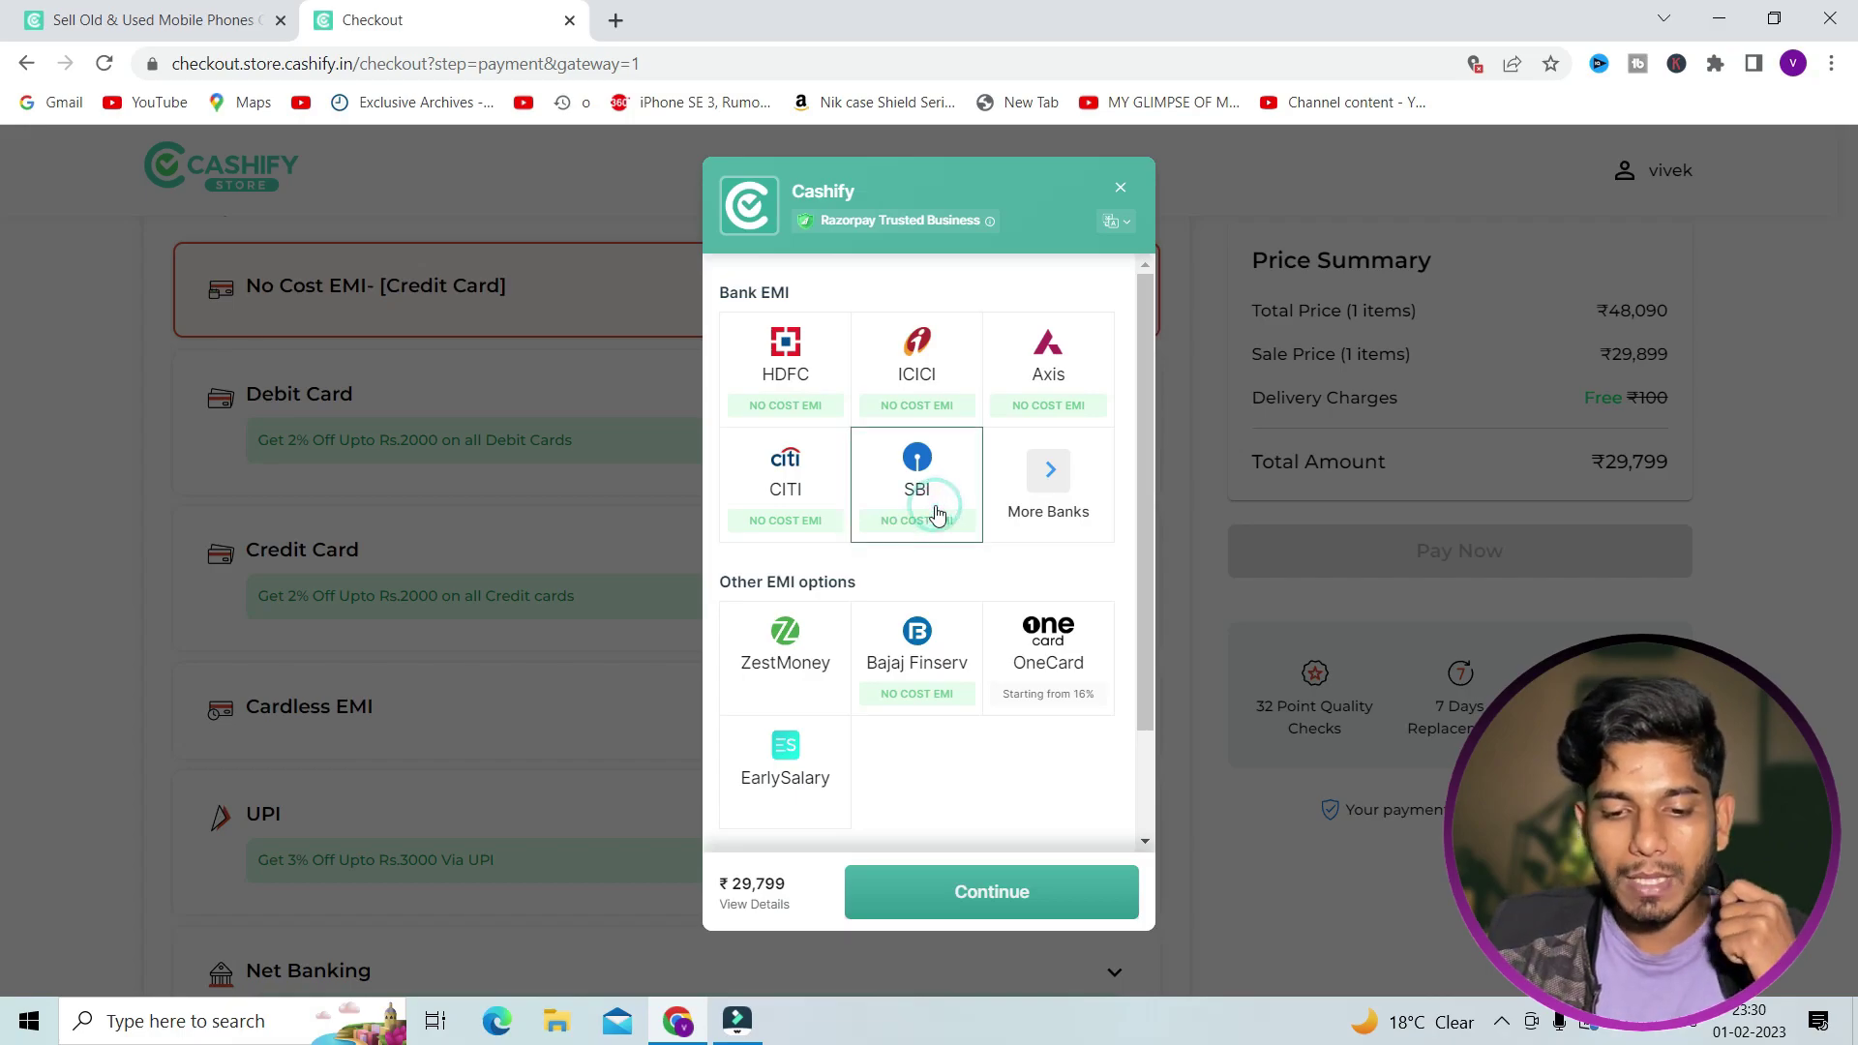
# Step: Continue with SBI and examine its credit card EMI plans, comparing the no cost plans with the longer ones
pyautogui.click(1013, 900)
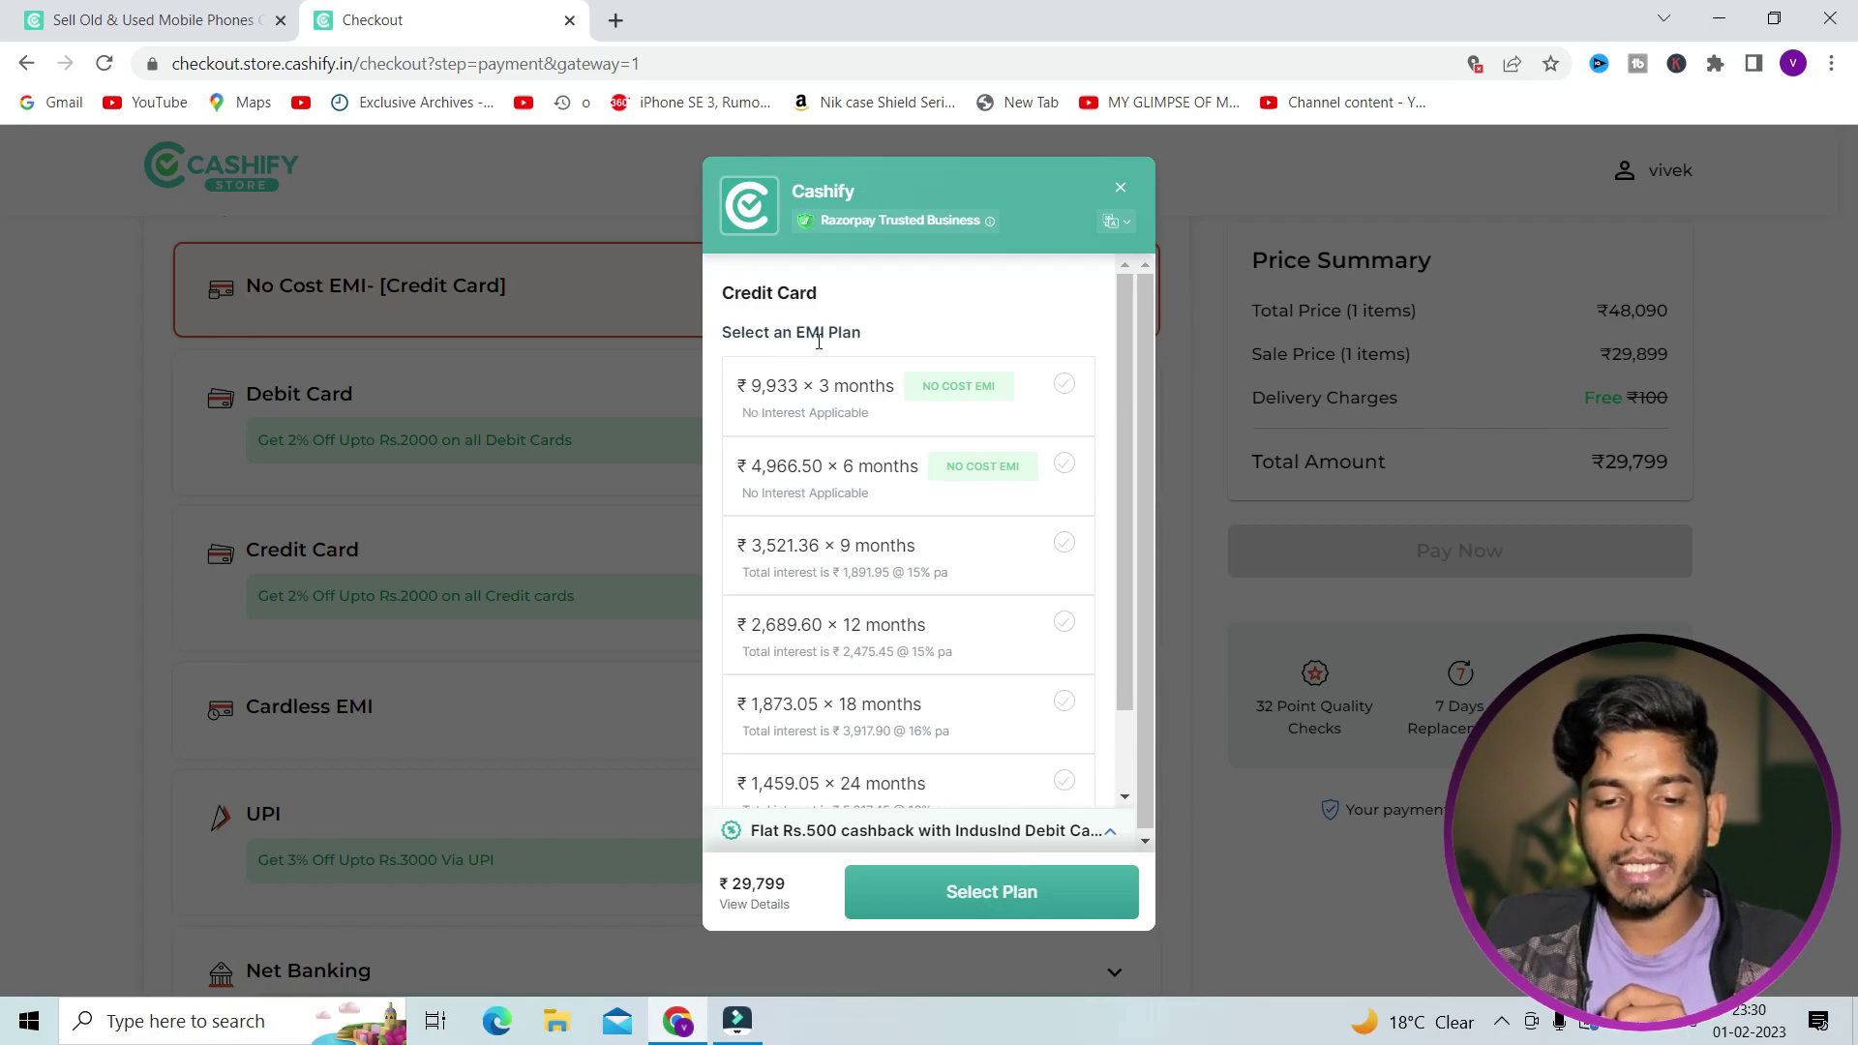
pyautogui.scroll(-1, 935, 493)
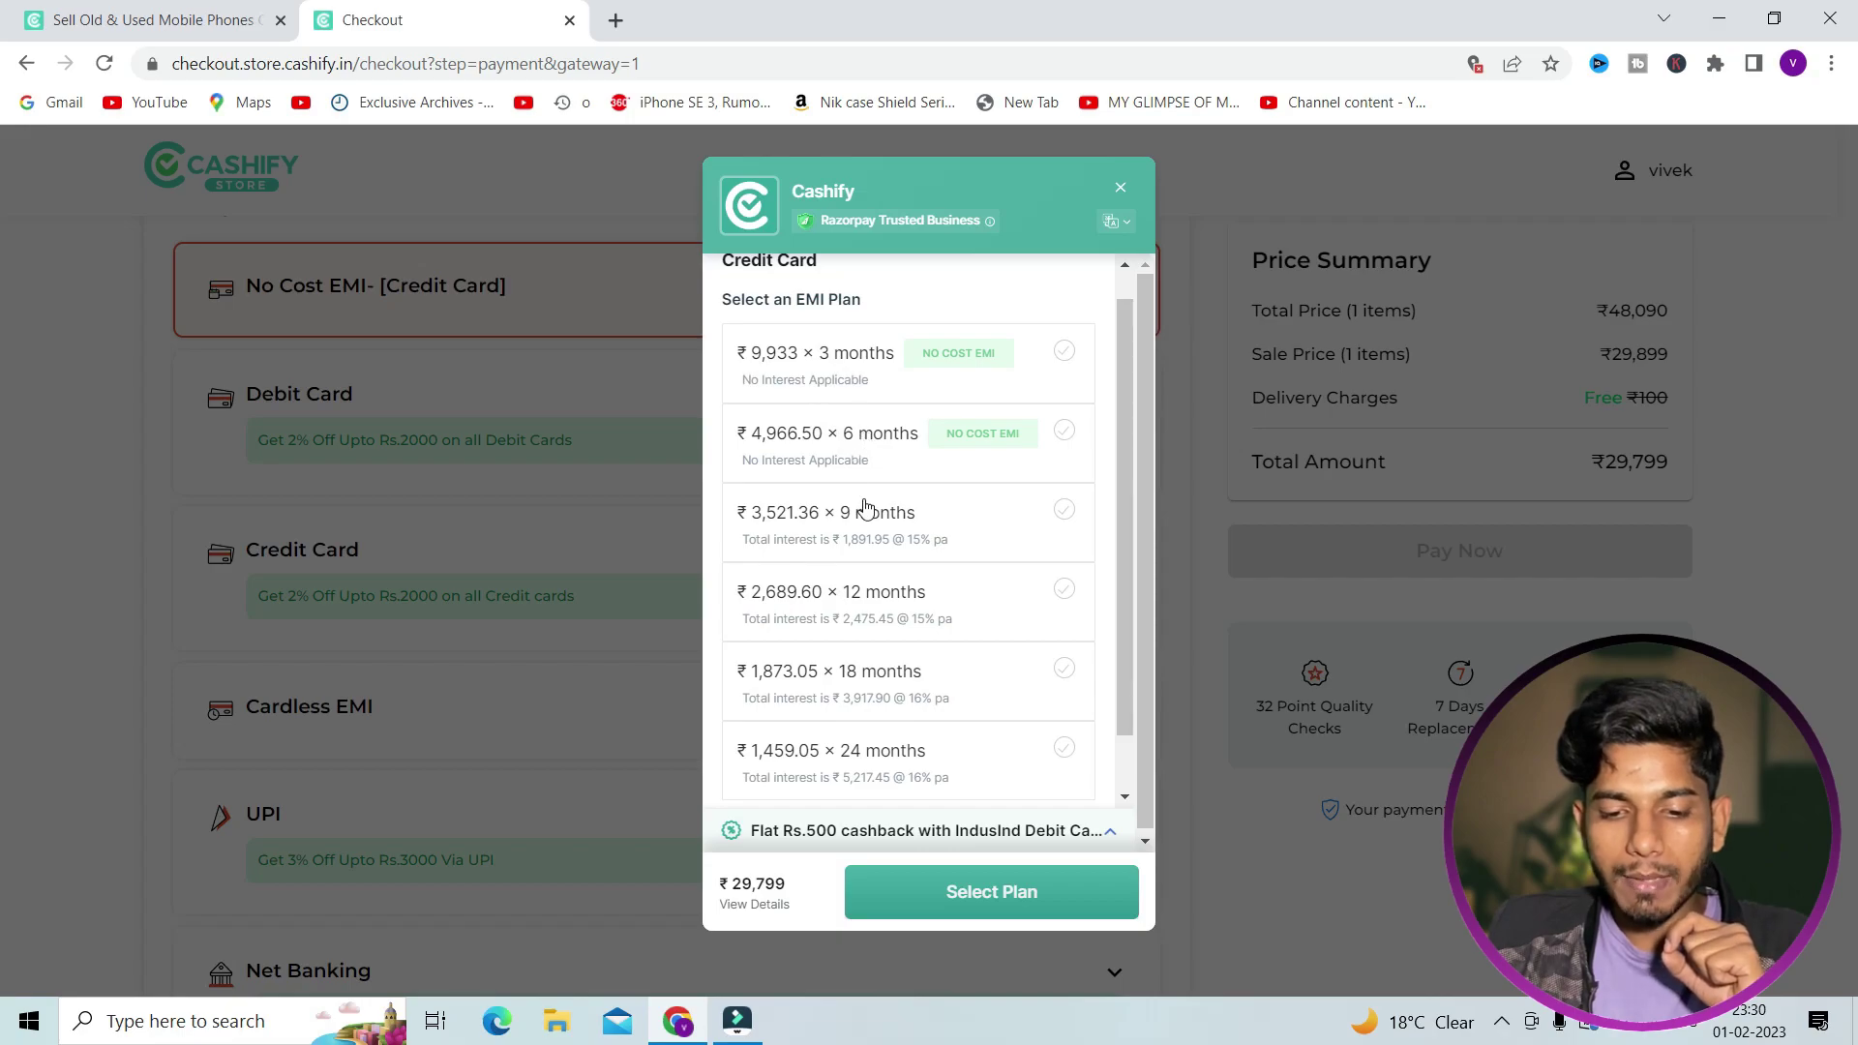
pyautogui.scroll(-2, 875, 580)
pyautogui.scroll(3, 895, 532)
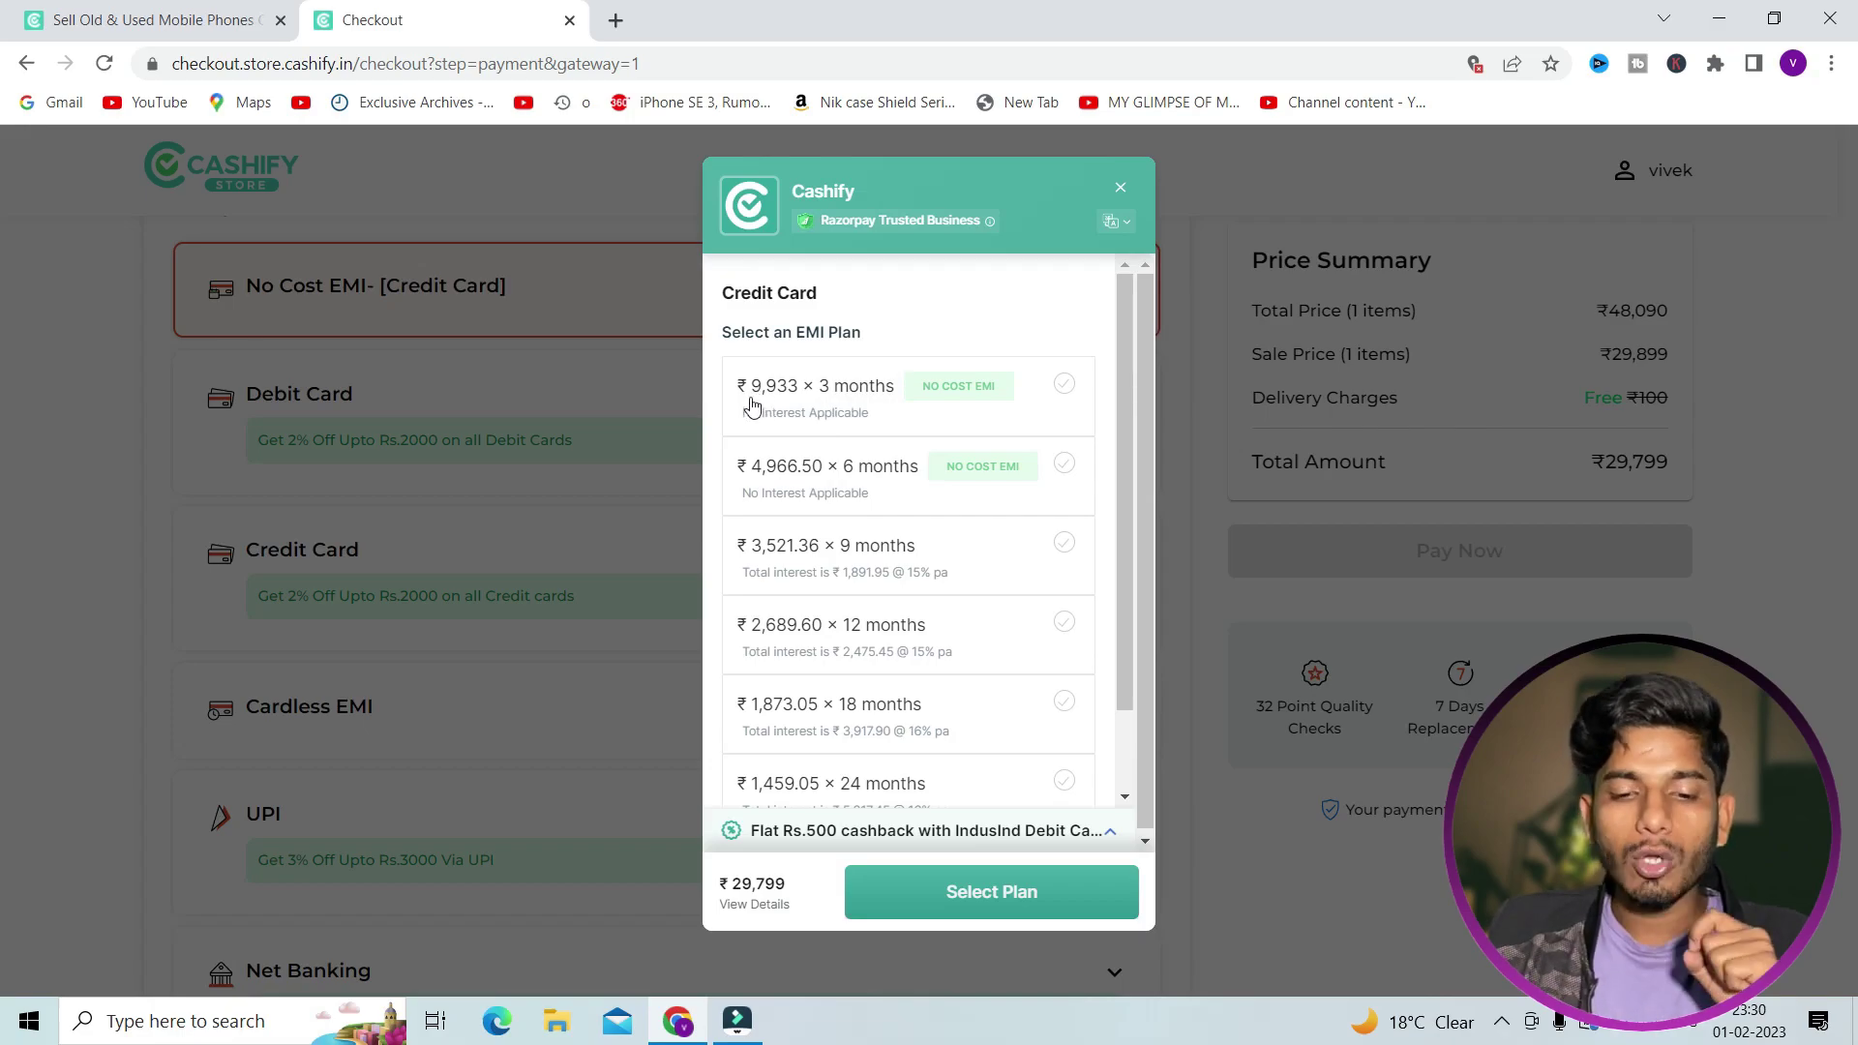
pyautogui.scroll(-1, 817, 412)
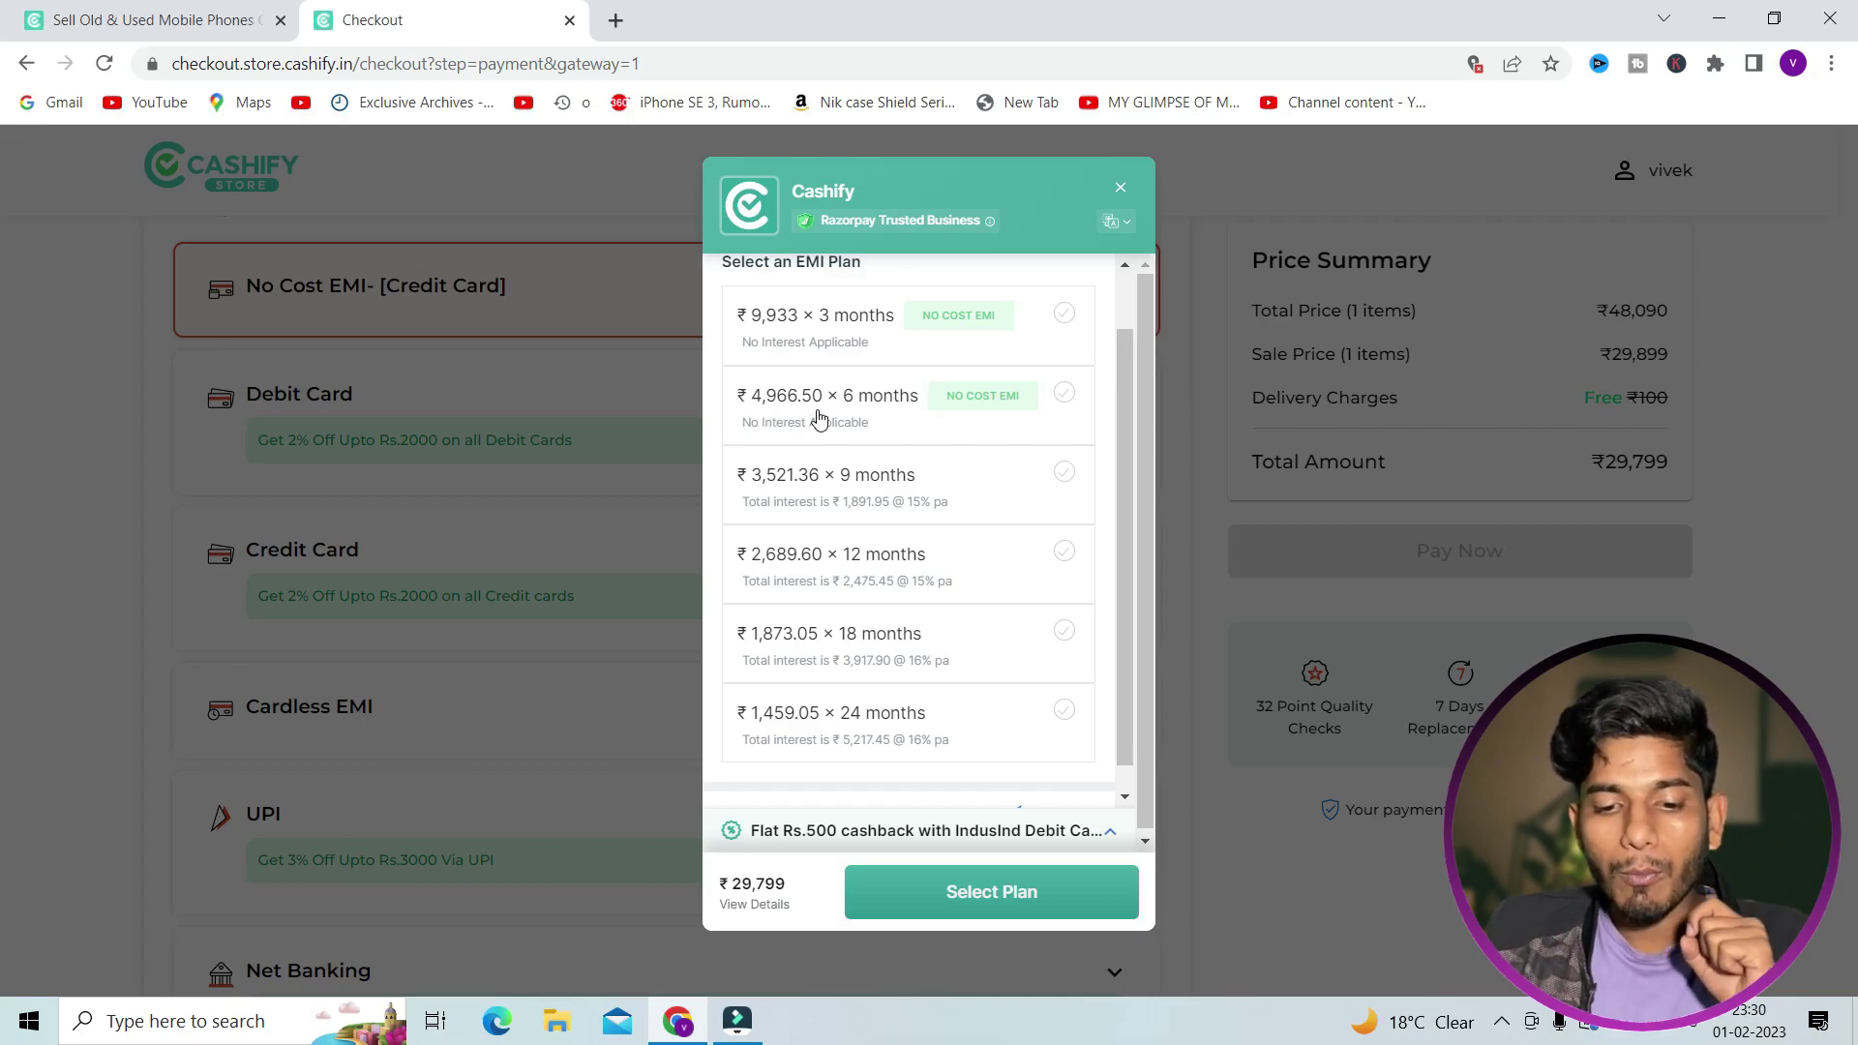
pyautogui.scroll(1, 875, 425)
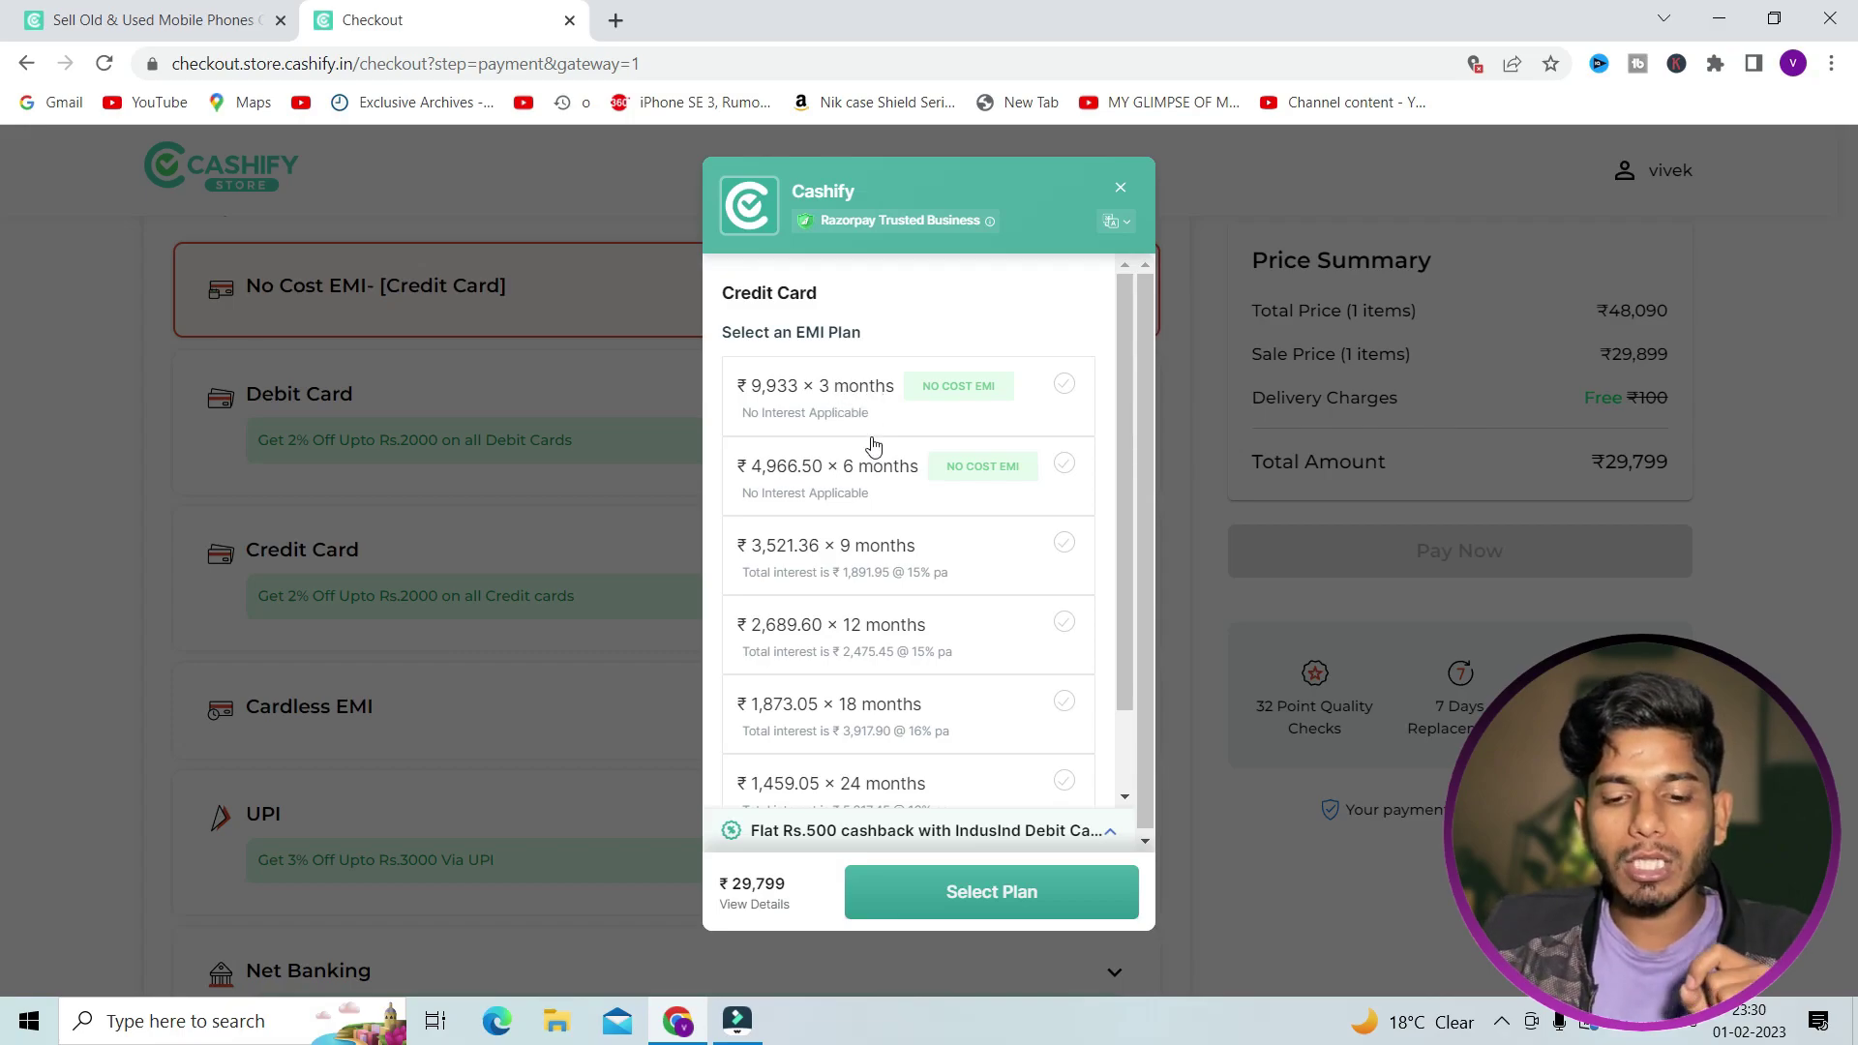
pyautogui.scroll(-2, 870, 479)
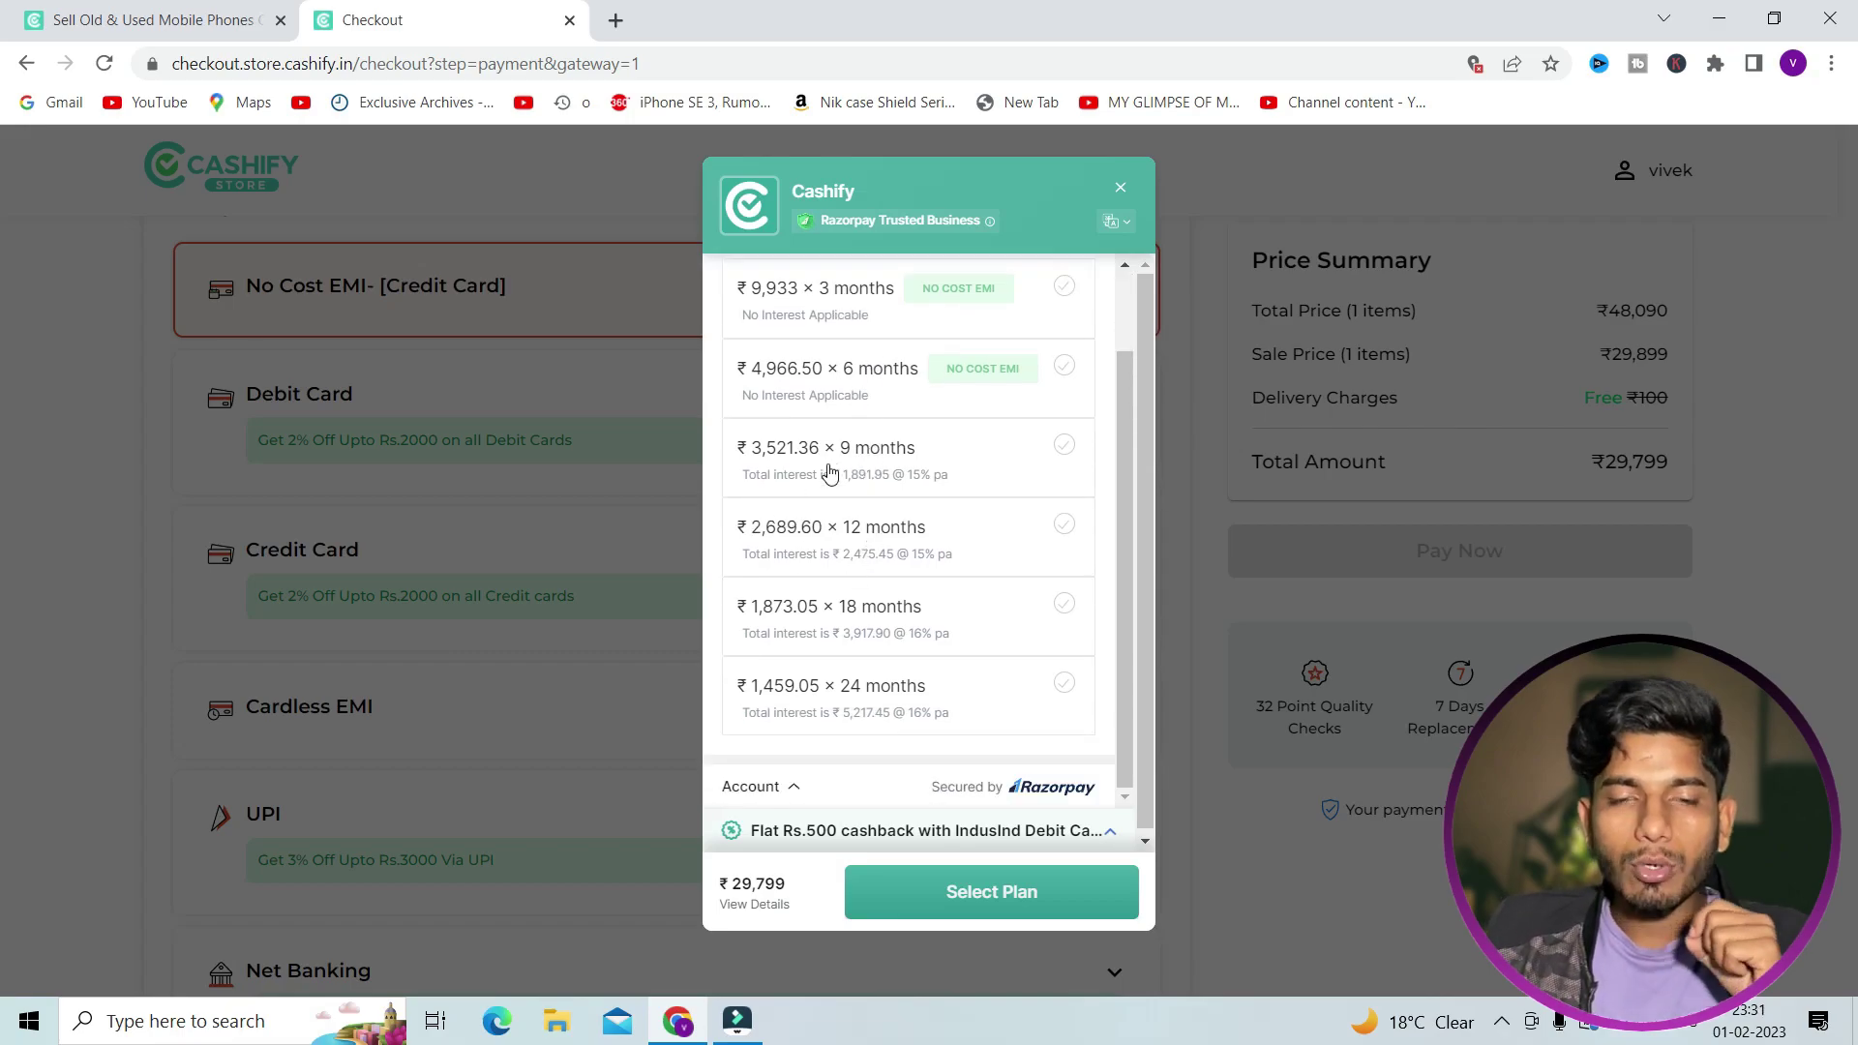
# Step: Examine the interest charged on the 9-month, 18-month and 24-month EMI plans
pyautogui.moveTo(948, 472); pyautogui.dragTo(738, 477)
pyautogui.scroll(-2, 851, 600)
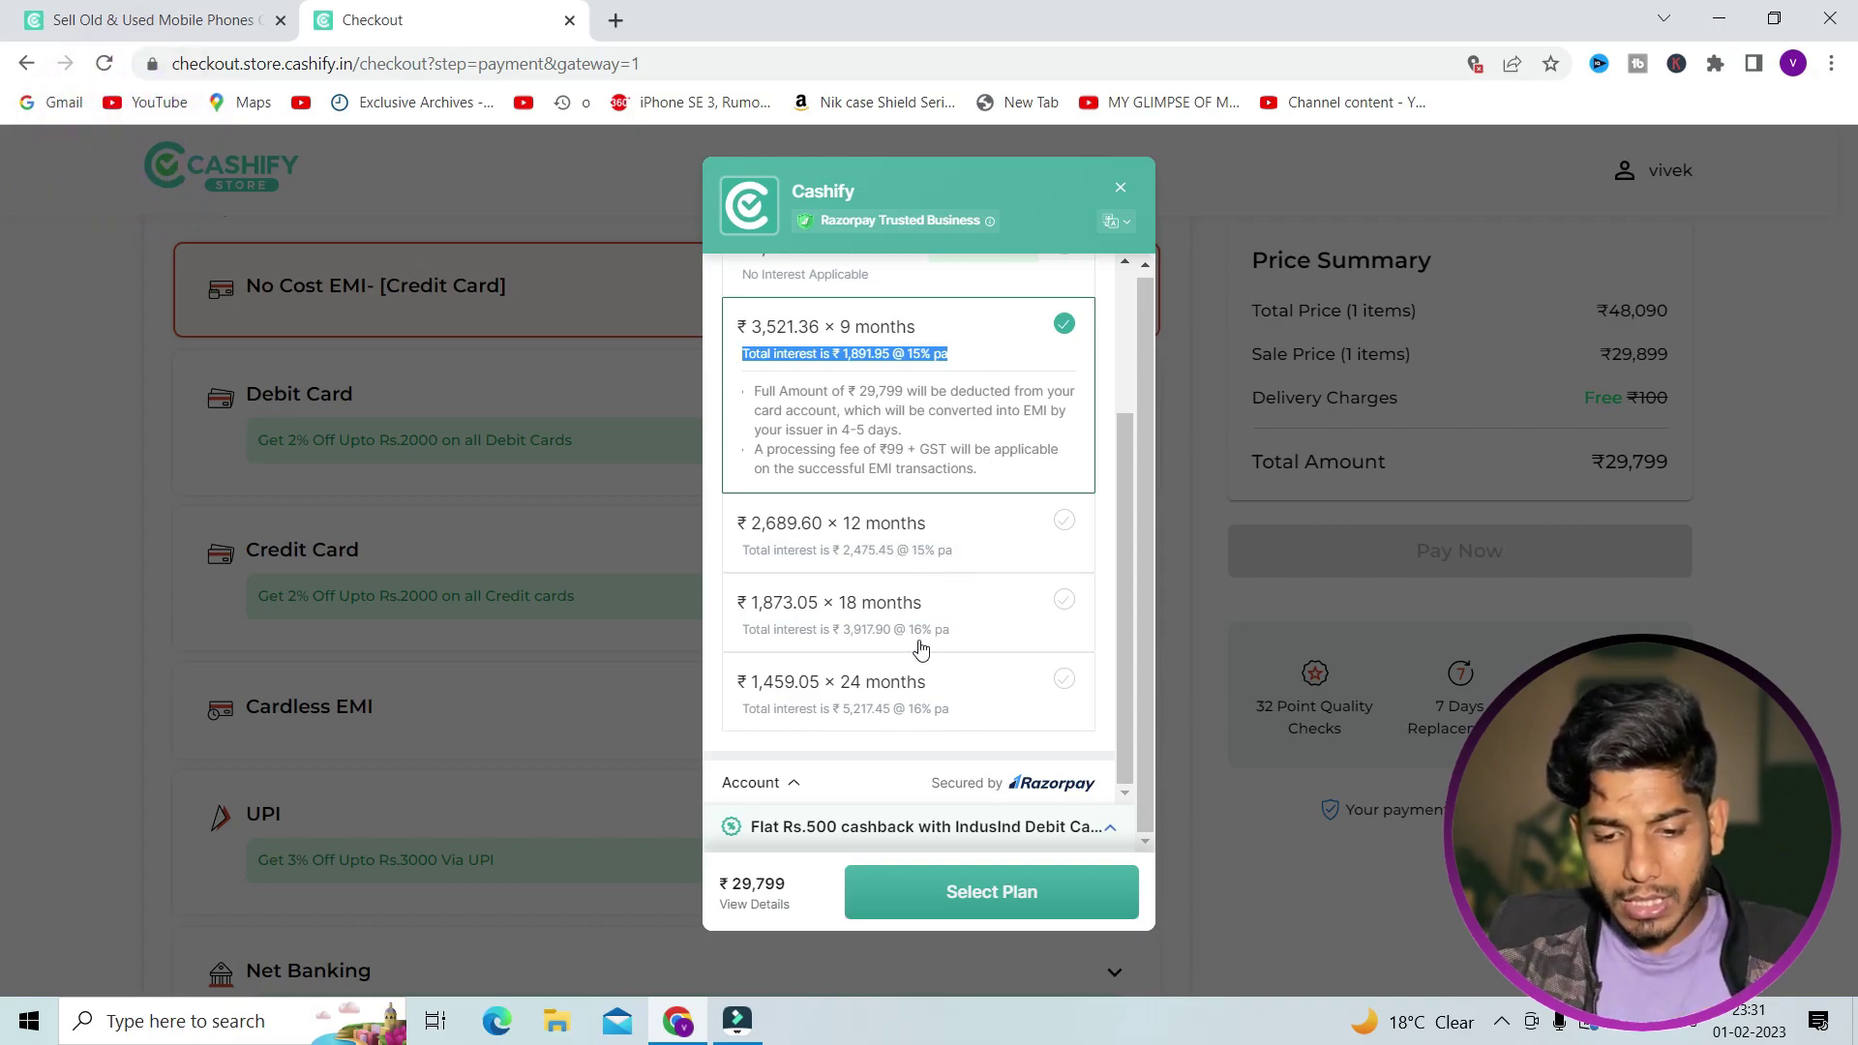
pyautogui.moveTo(961, 631); pyautogui.dragTo(873, 631)
pyautogui.moveTo(964, 715); pyautogui.dragTo(868, 713)
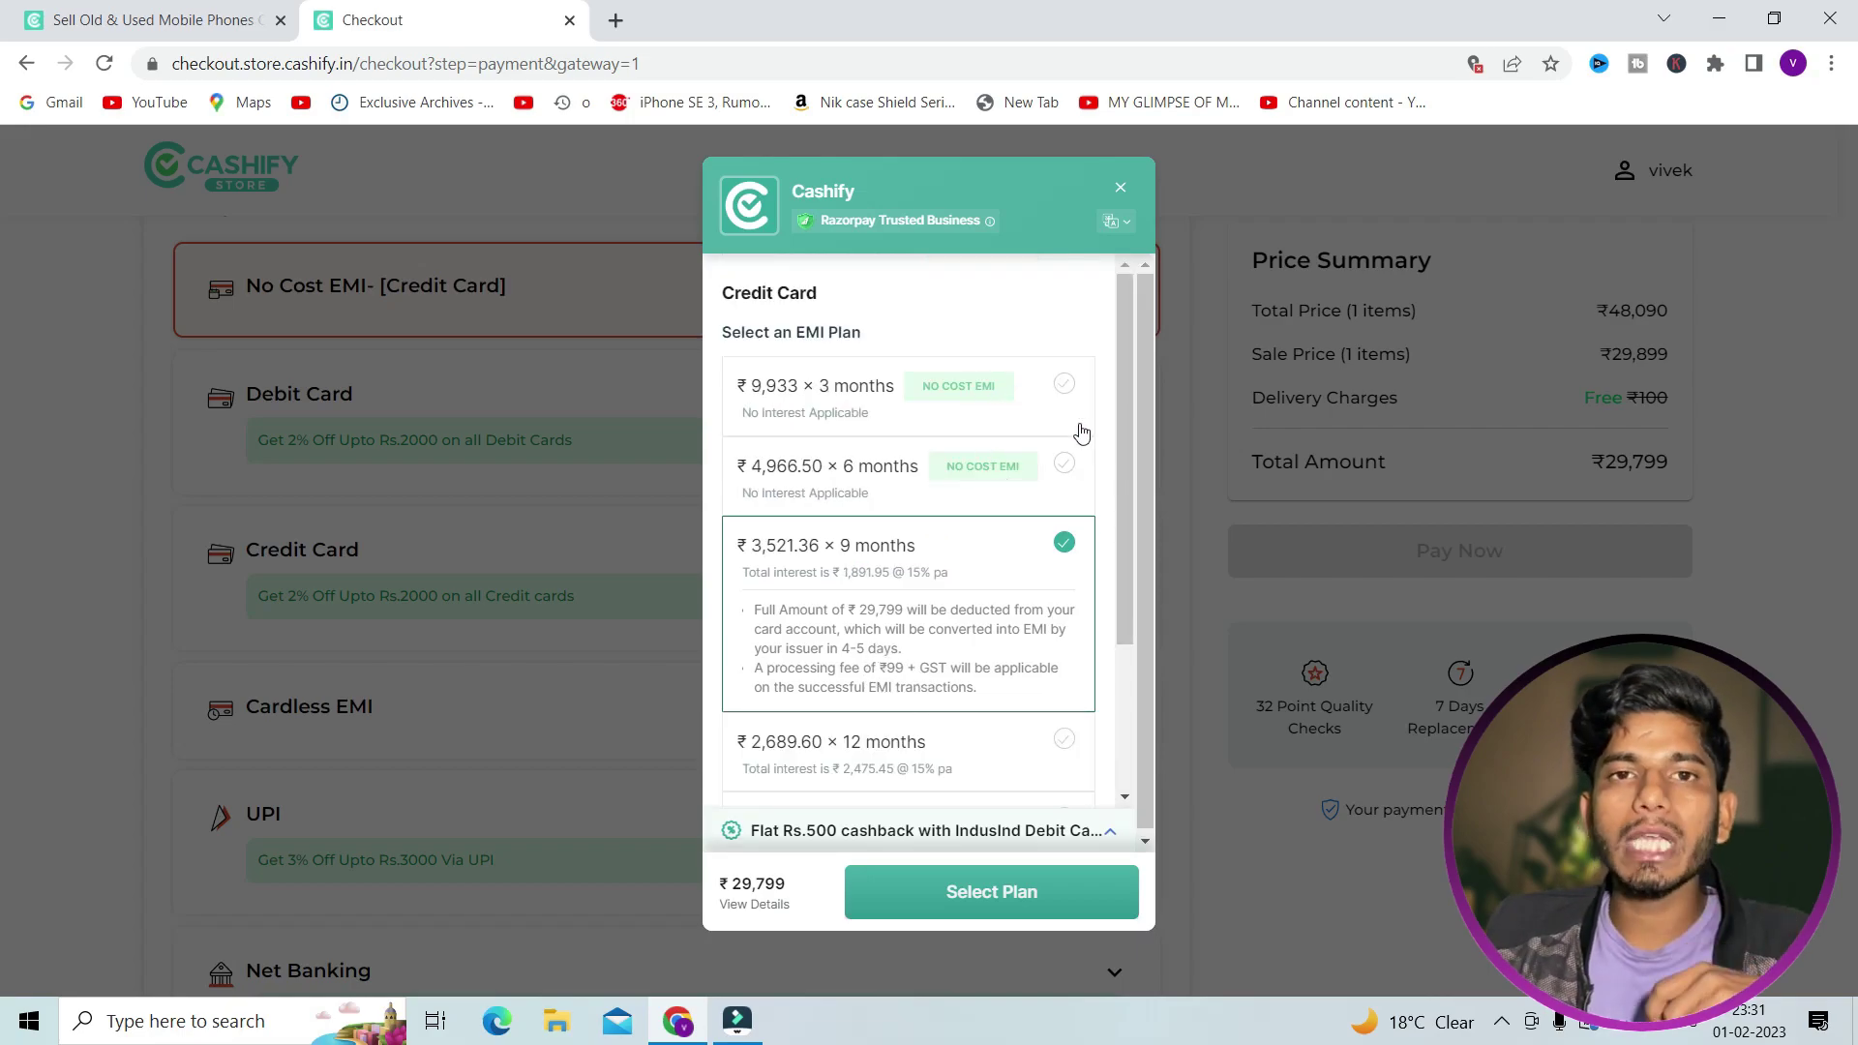
# Step: Try the 6-month no cost EMI plan, settle on the 3-month one and proceed to the card details
pyautogui.click(1035, 478)
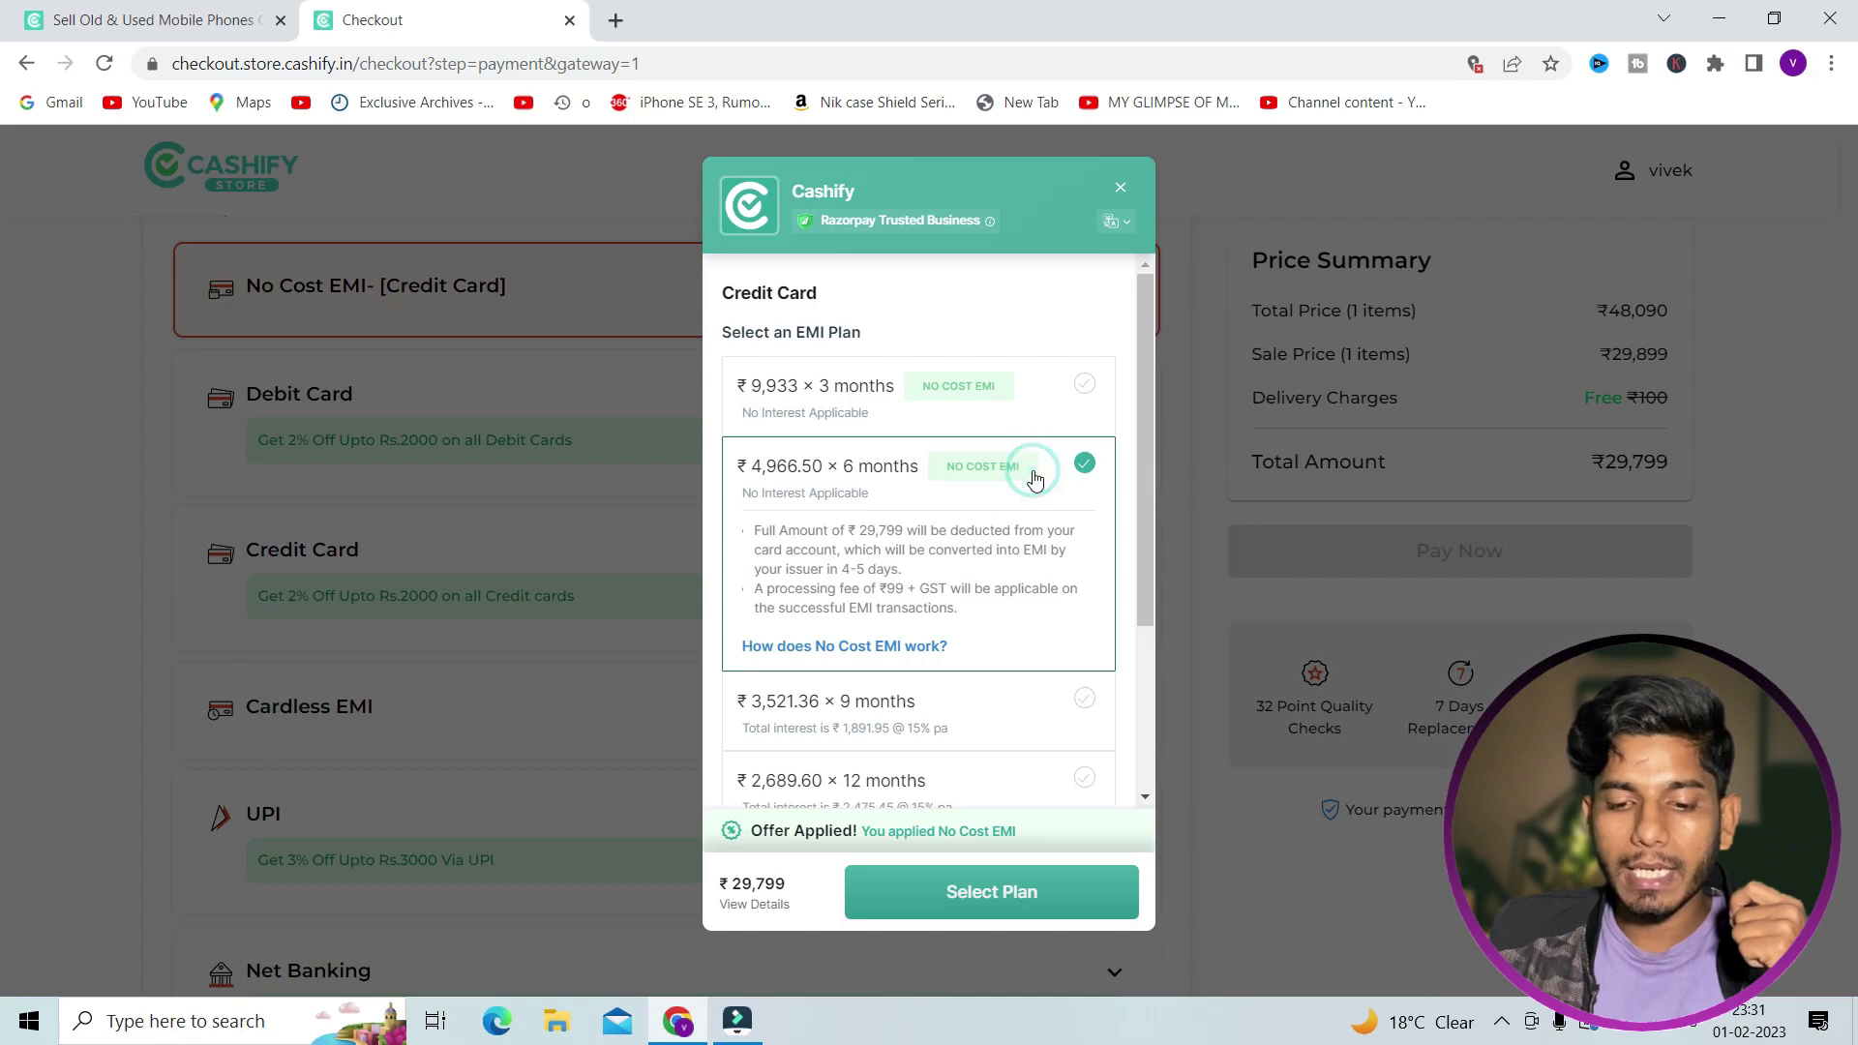
pyautogui.click(988, 410)
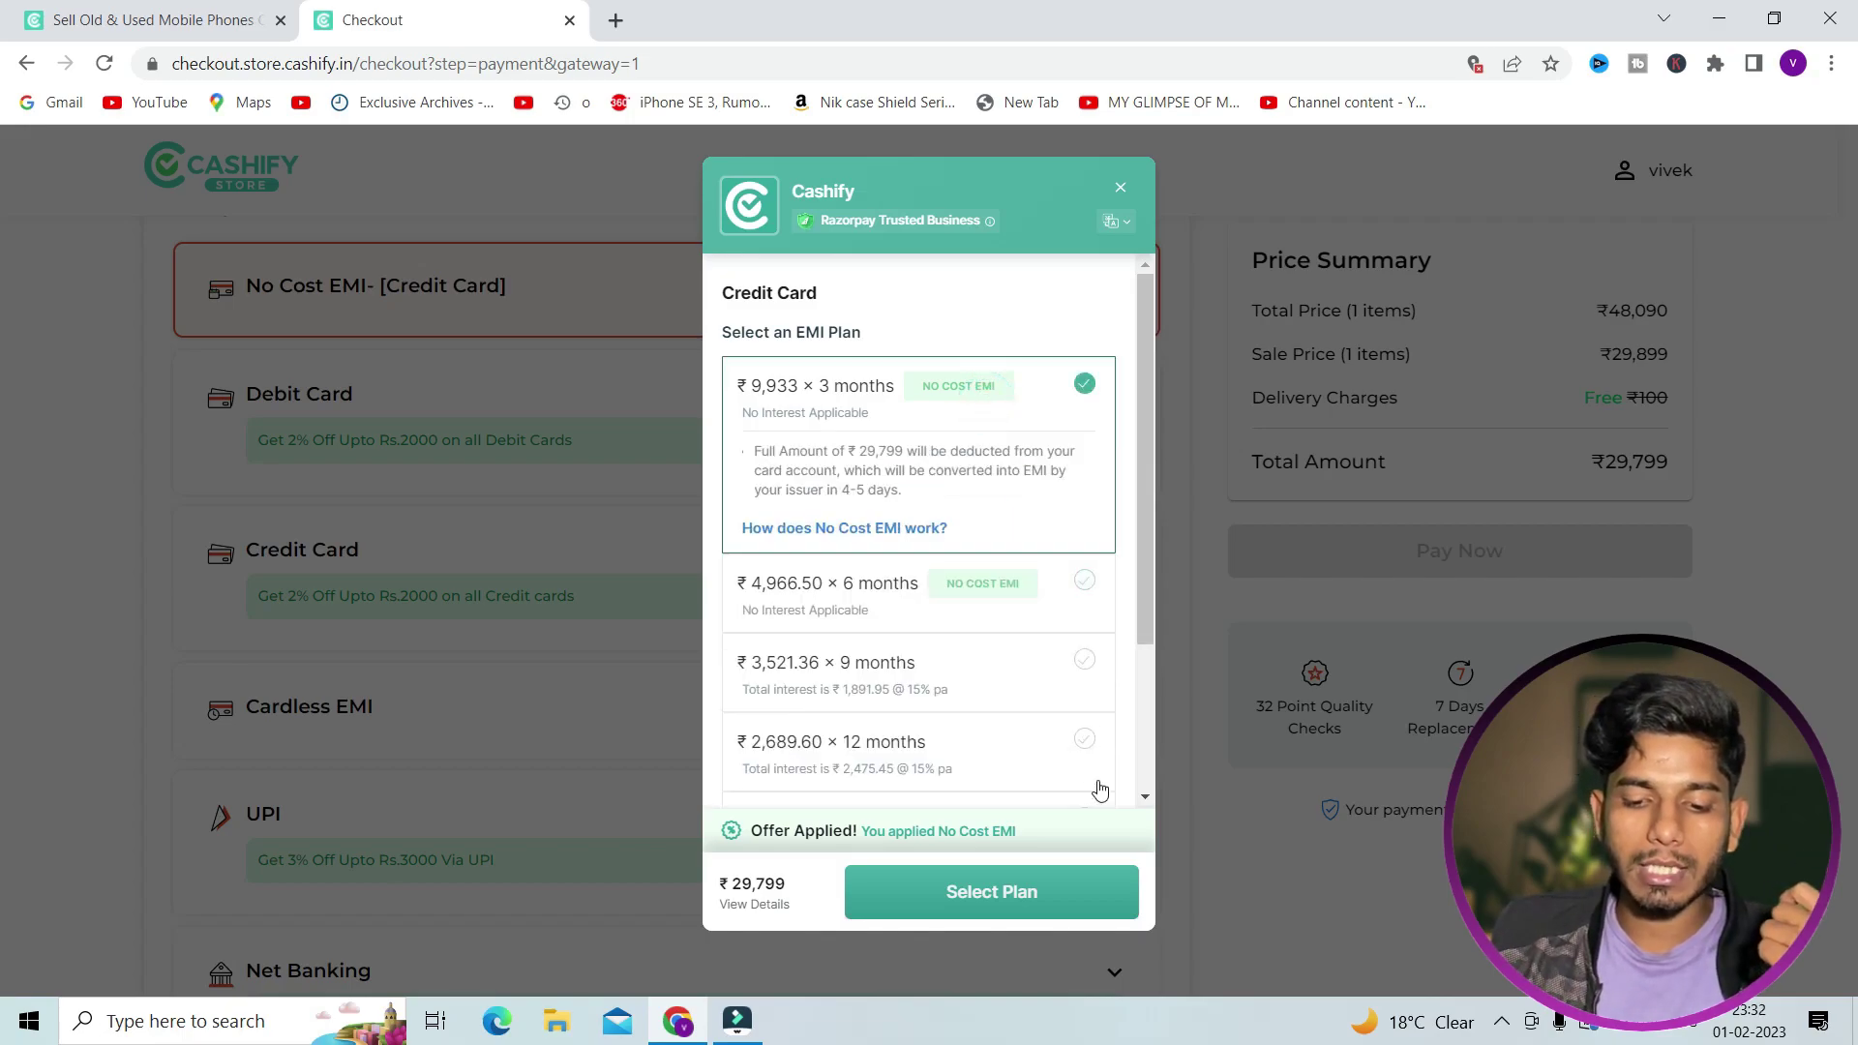
pyautogui.click(1021, 905)
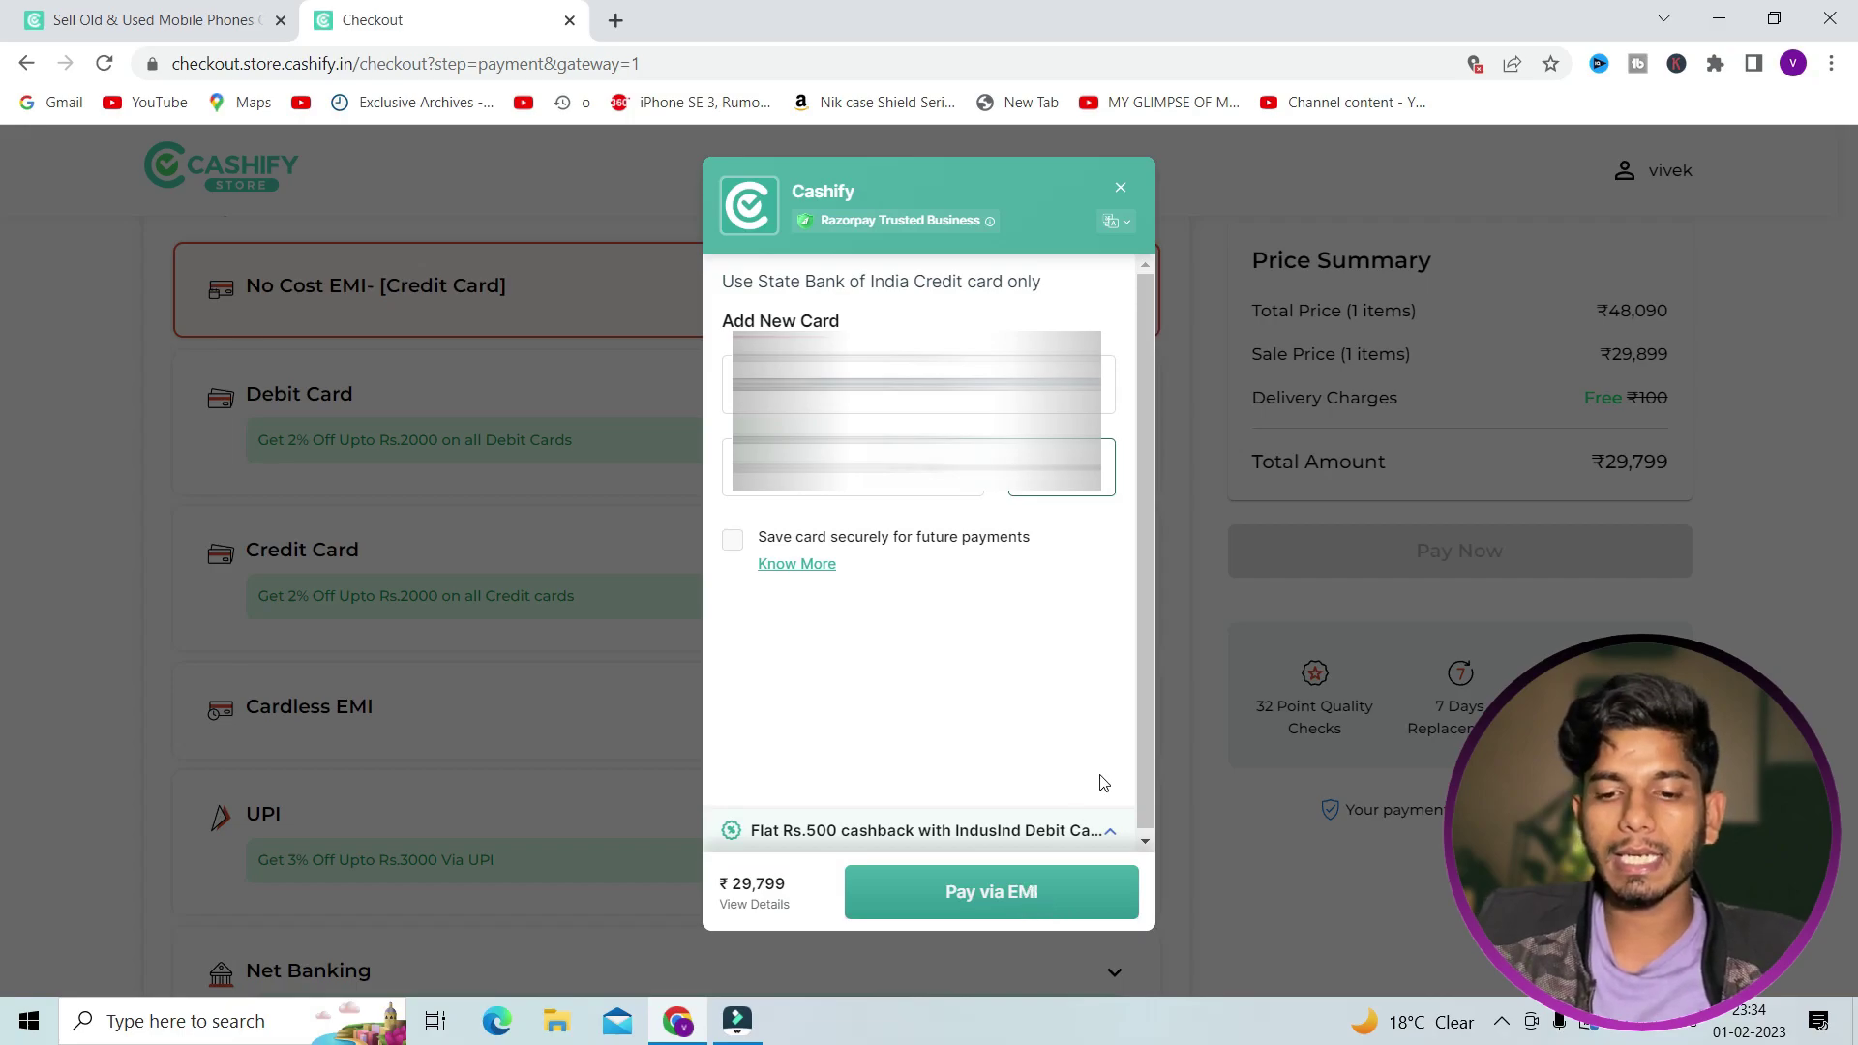
# Step: Cancel the EMI card payment and return to the order's payment methods to retry it
pyautogui.click(1123, 190)
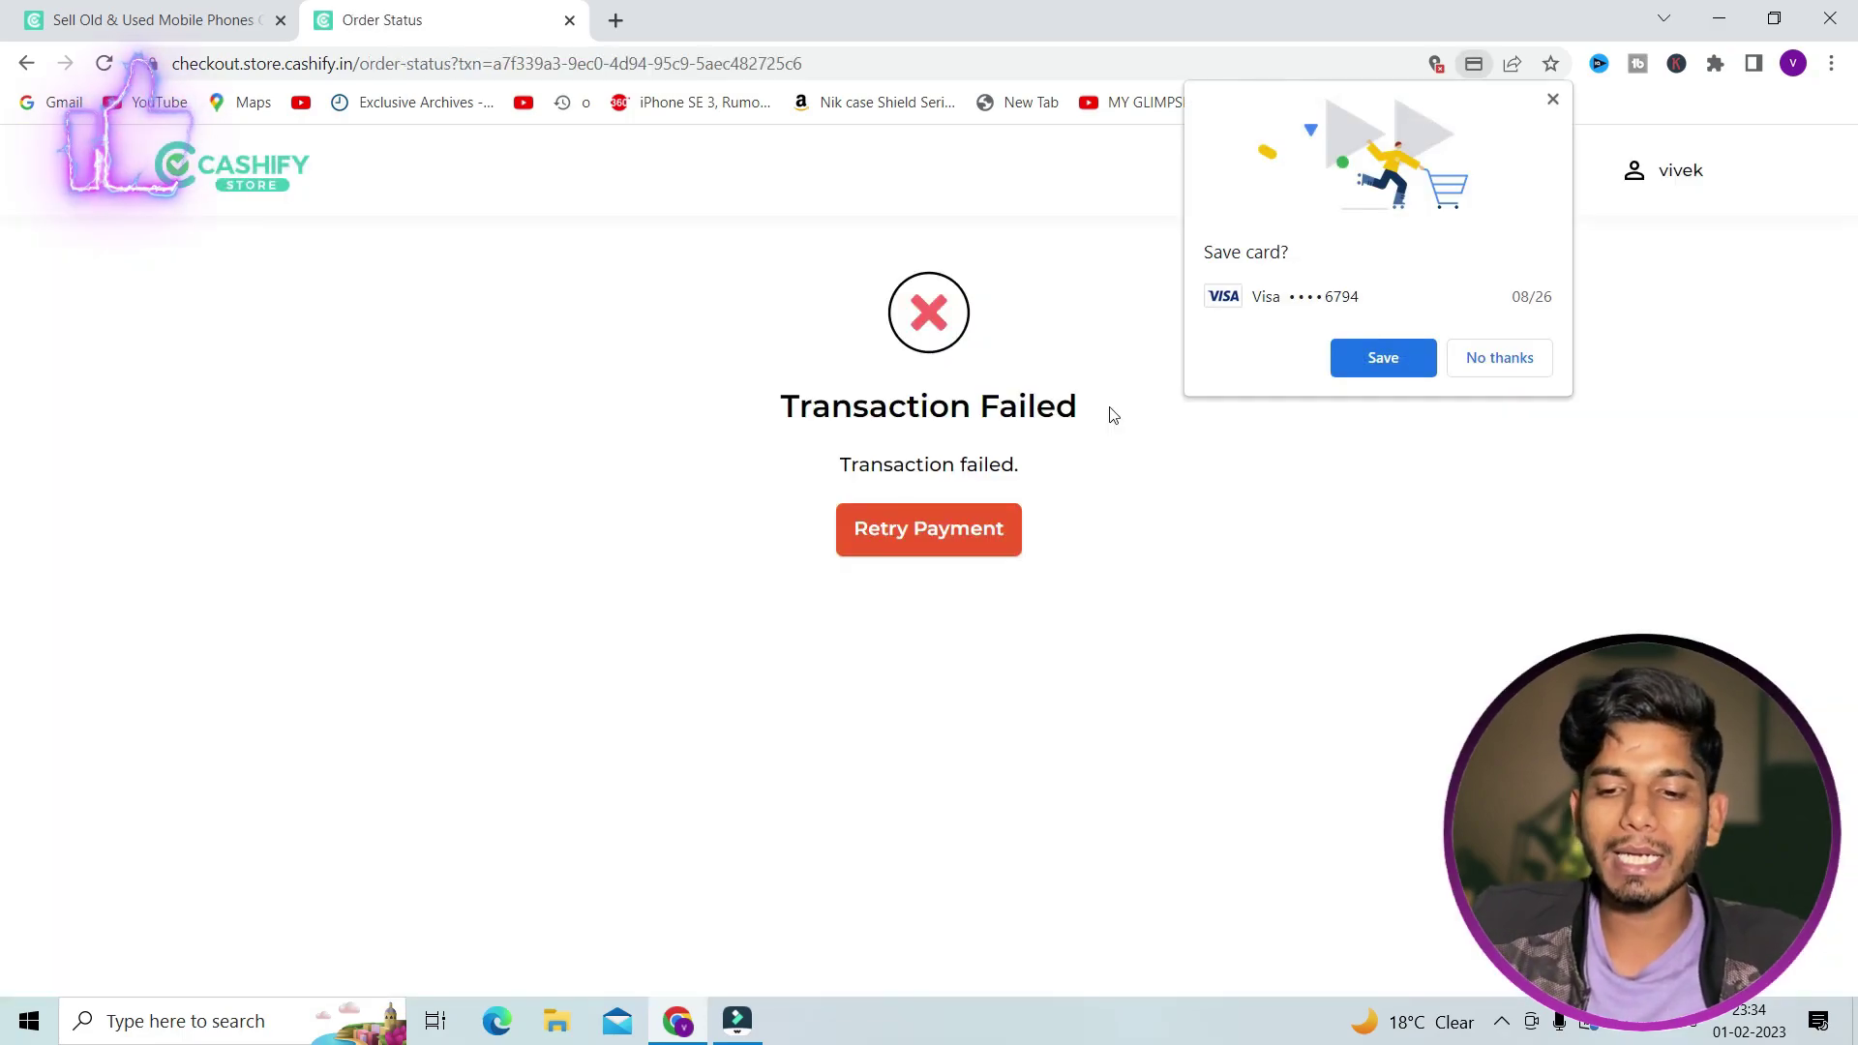
pyautogui.click(933, 525)
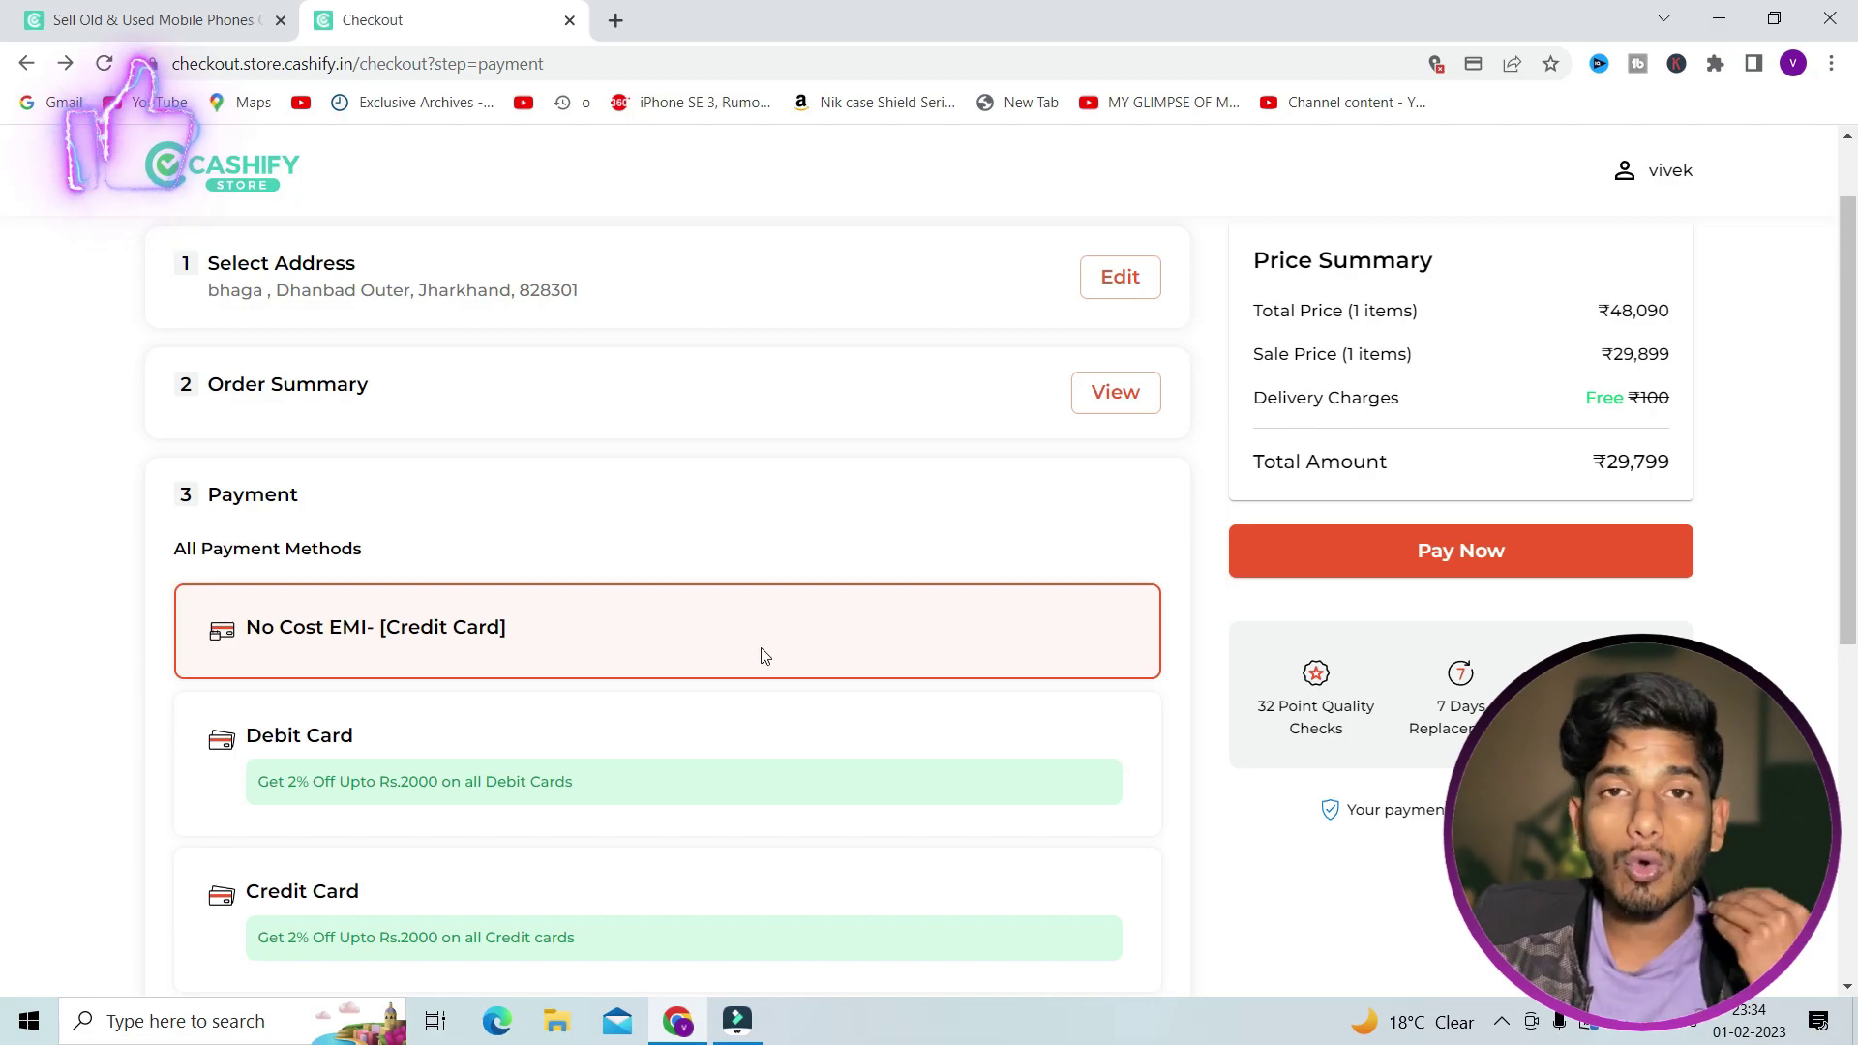
# Step: Try paying by Debit Card up to the card details form and close it without paying
pyautogui.scroll(-3, 797, 834)
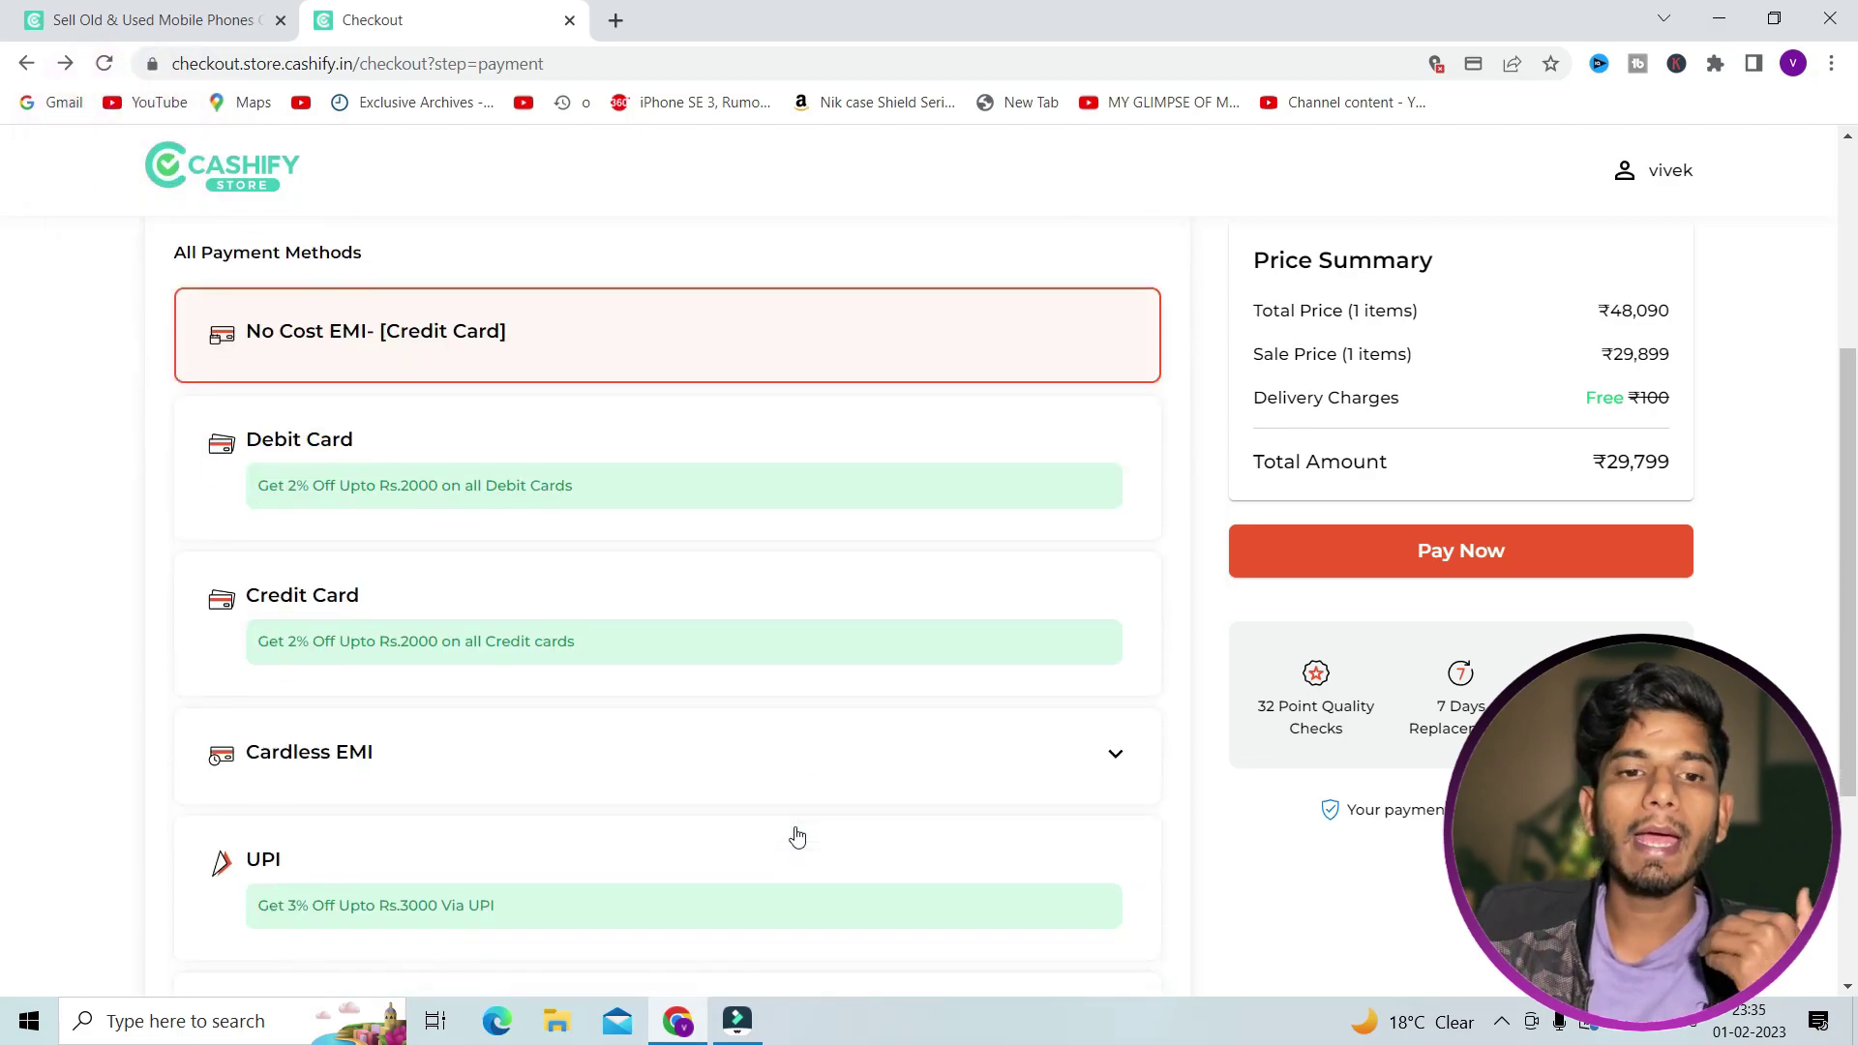
pyautogui.click(596, 516)
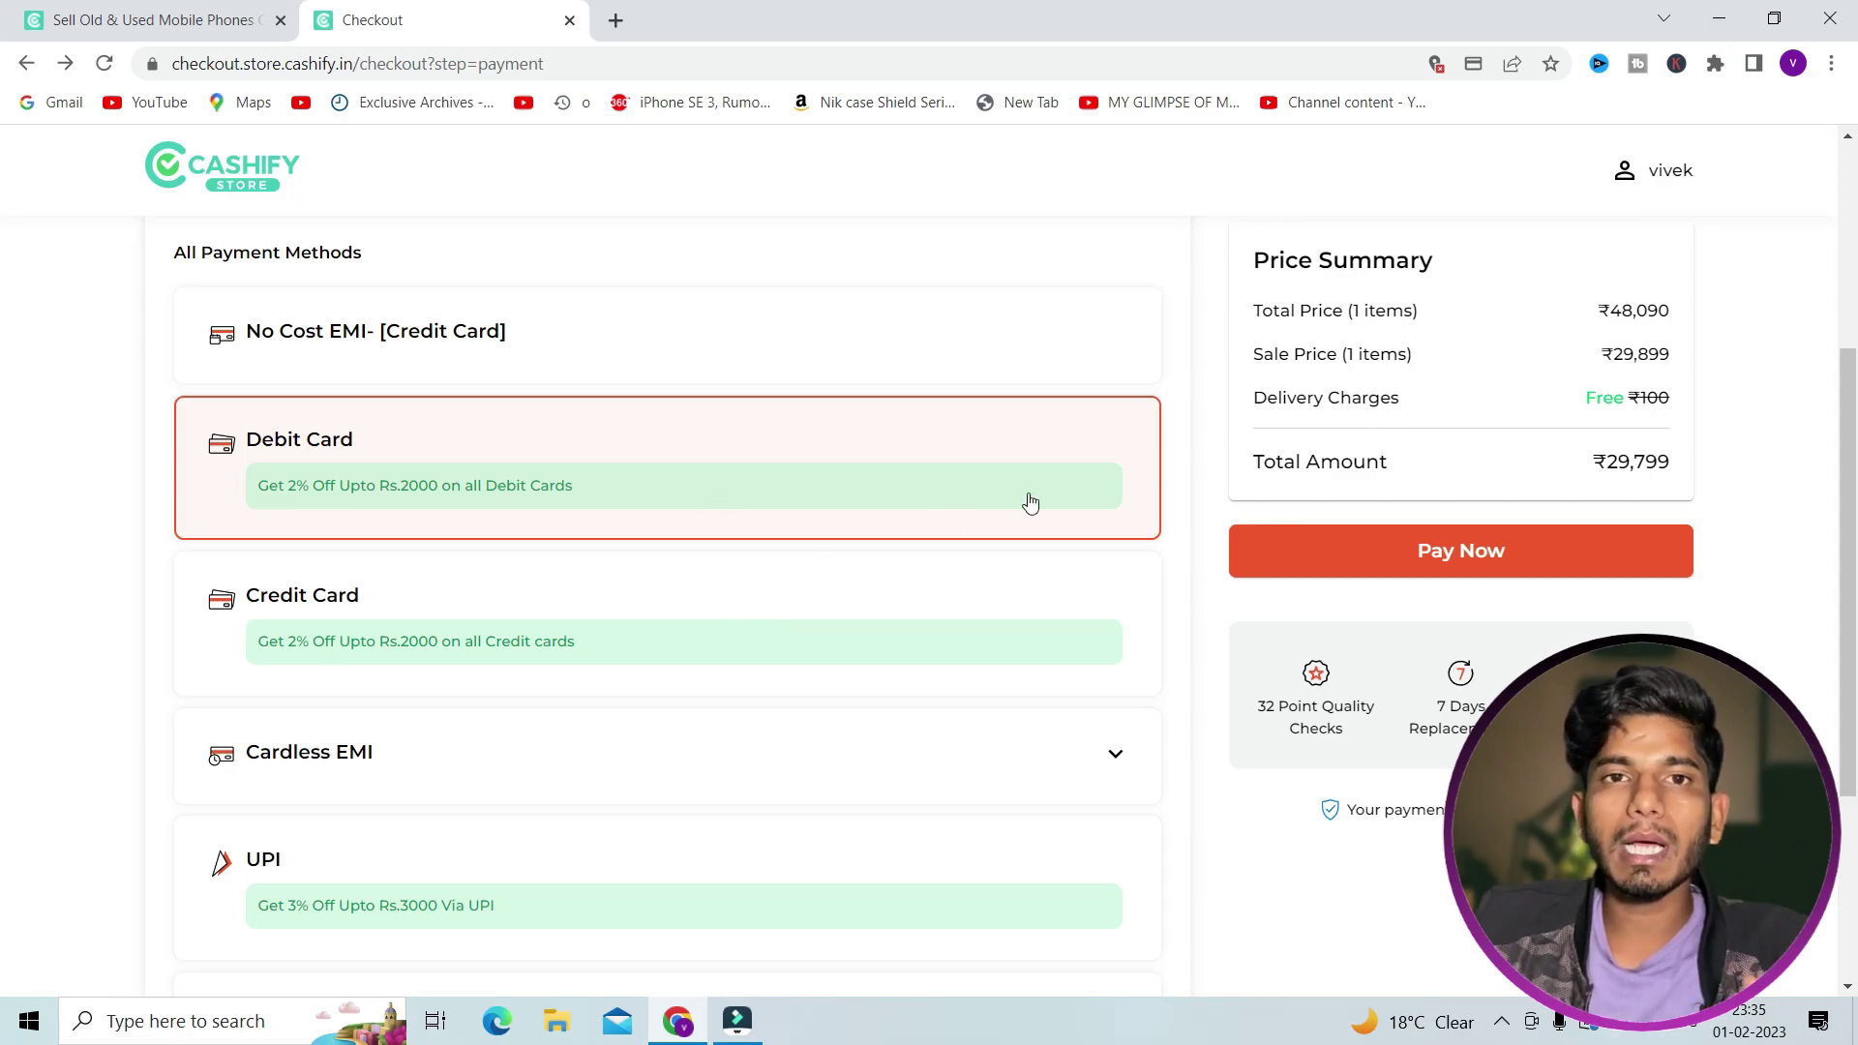
pyautogui.click(1402, 552)
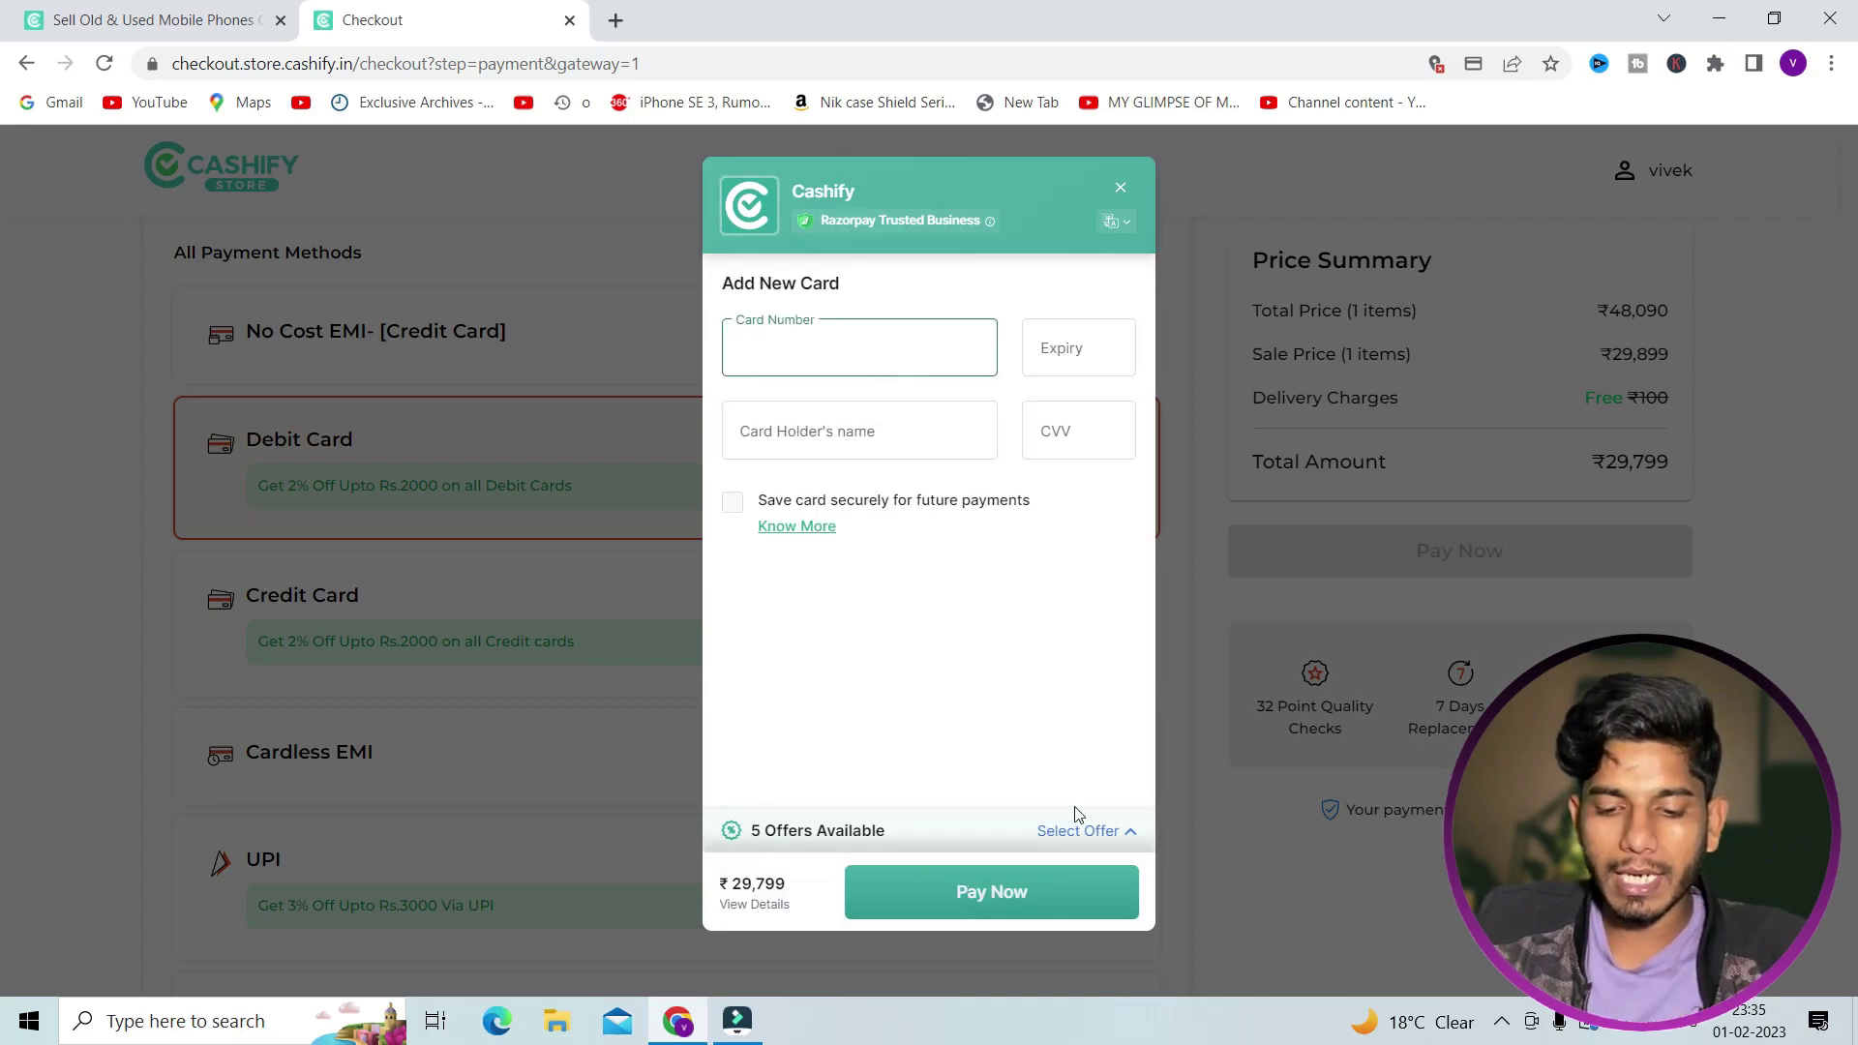
pyautogui.click(1115, 190)
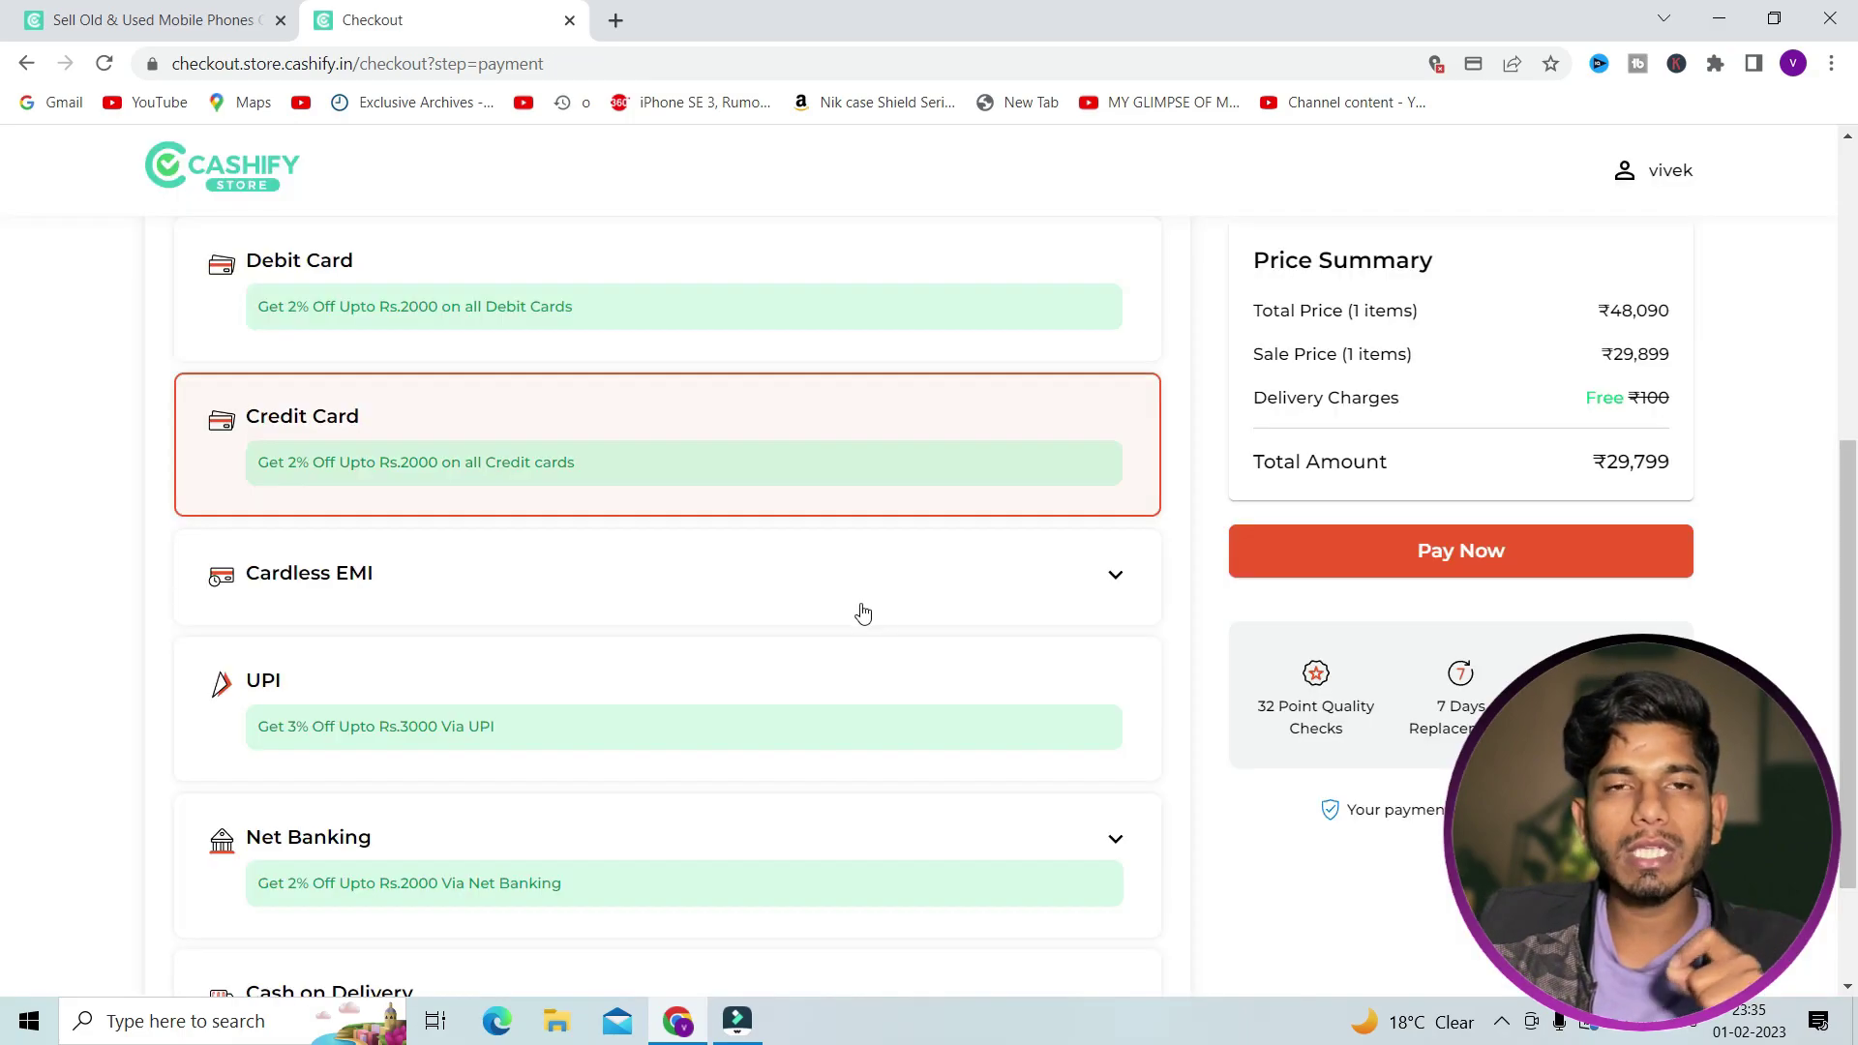
# Step: Try Cardless EMI with SnapMint and Zest Money, and select Cash on Delivery as the payment method instead
pyautogui.click(751, 574)
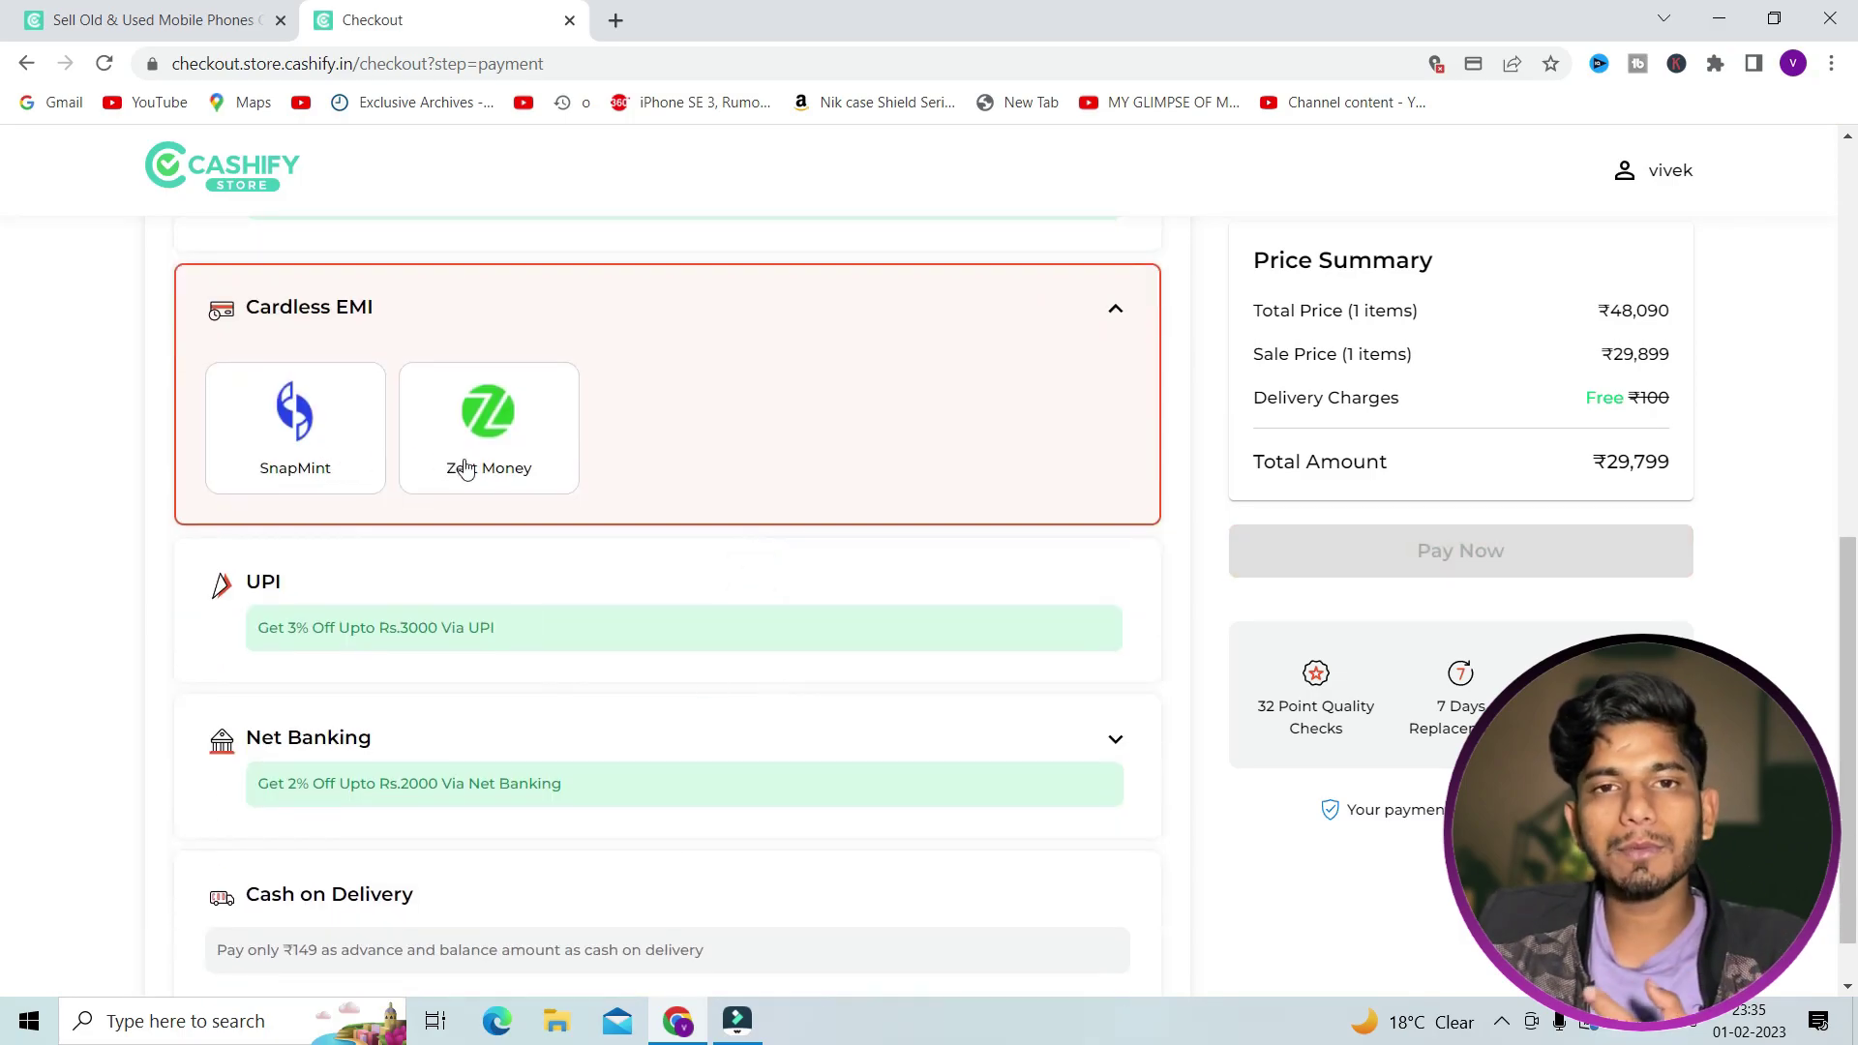
pyautogui.click(306, 455)
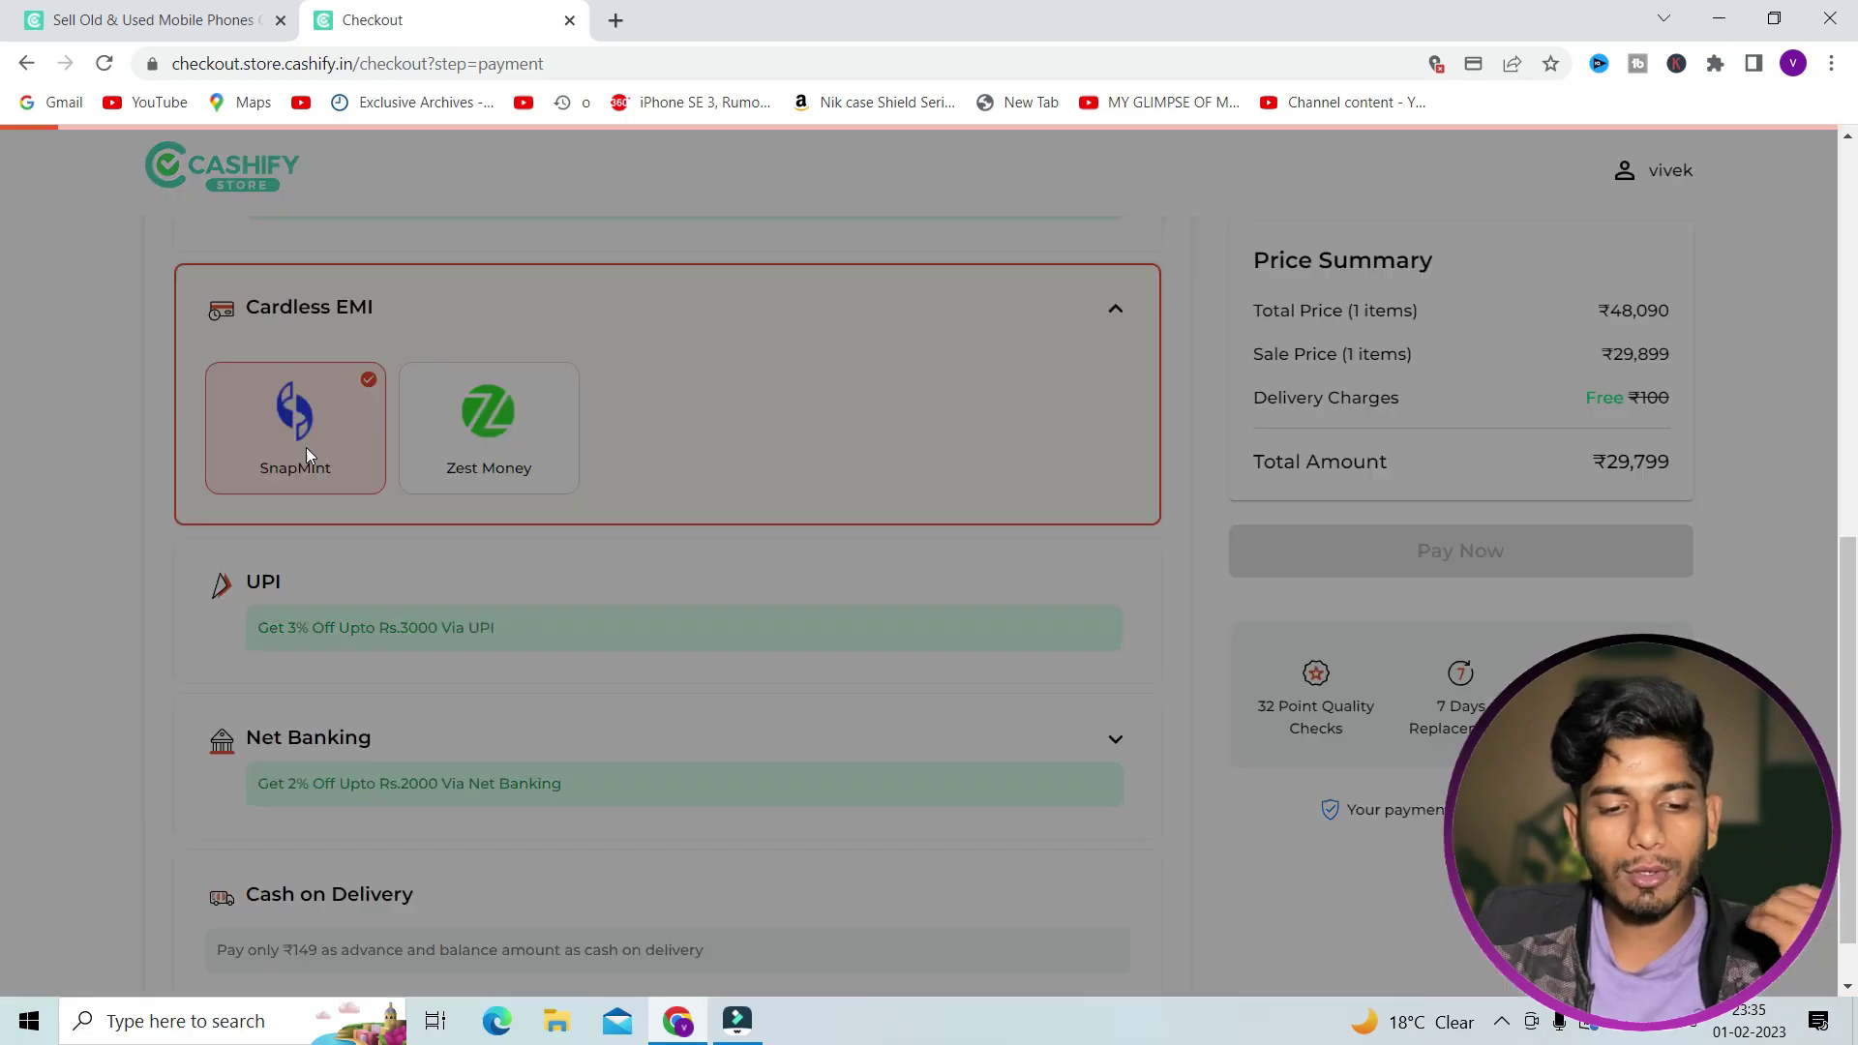
pyautogui.click(463, 457)
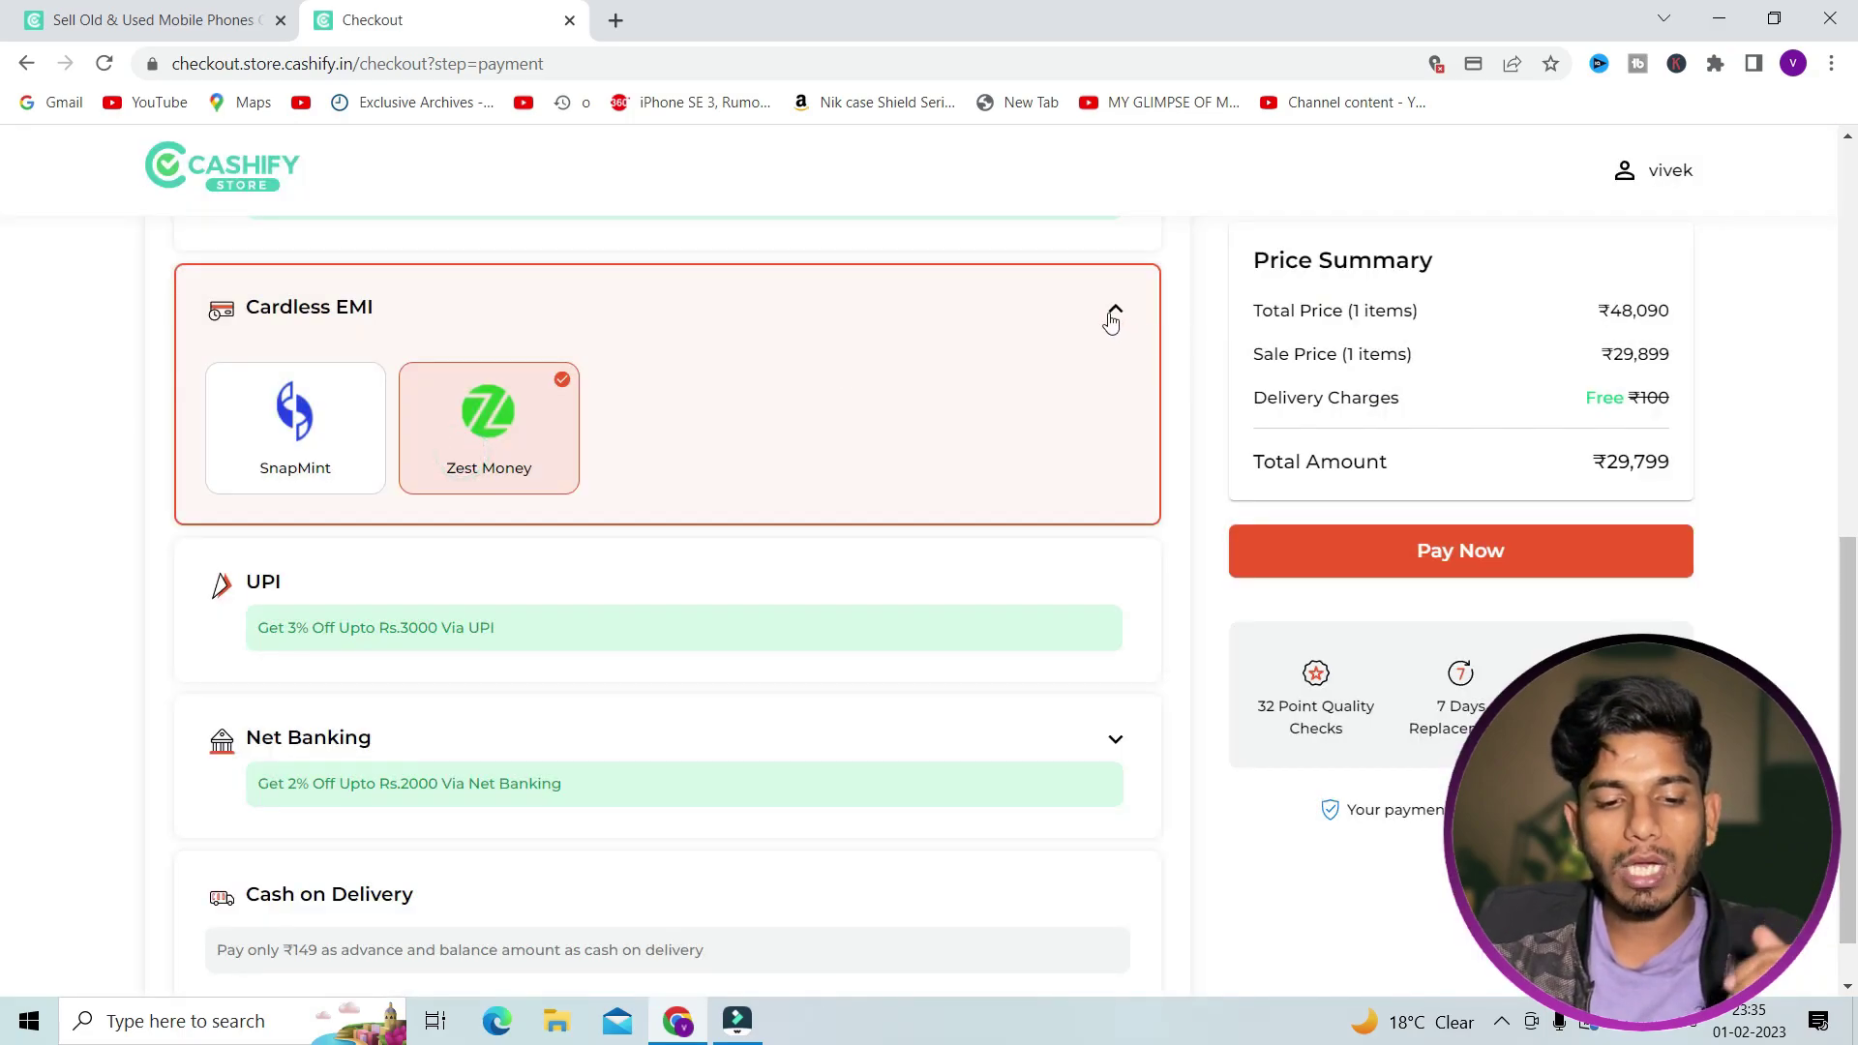
pyautogui.click(1113, 316)
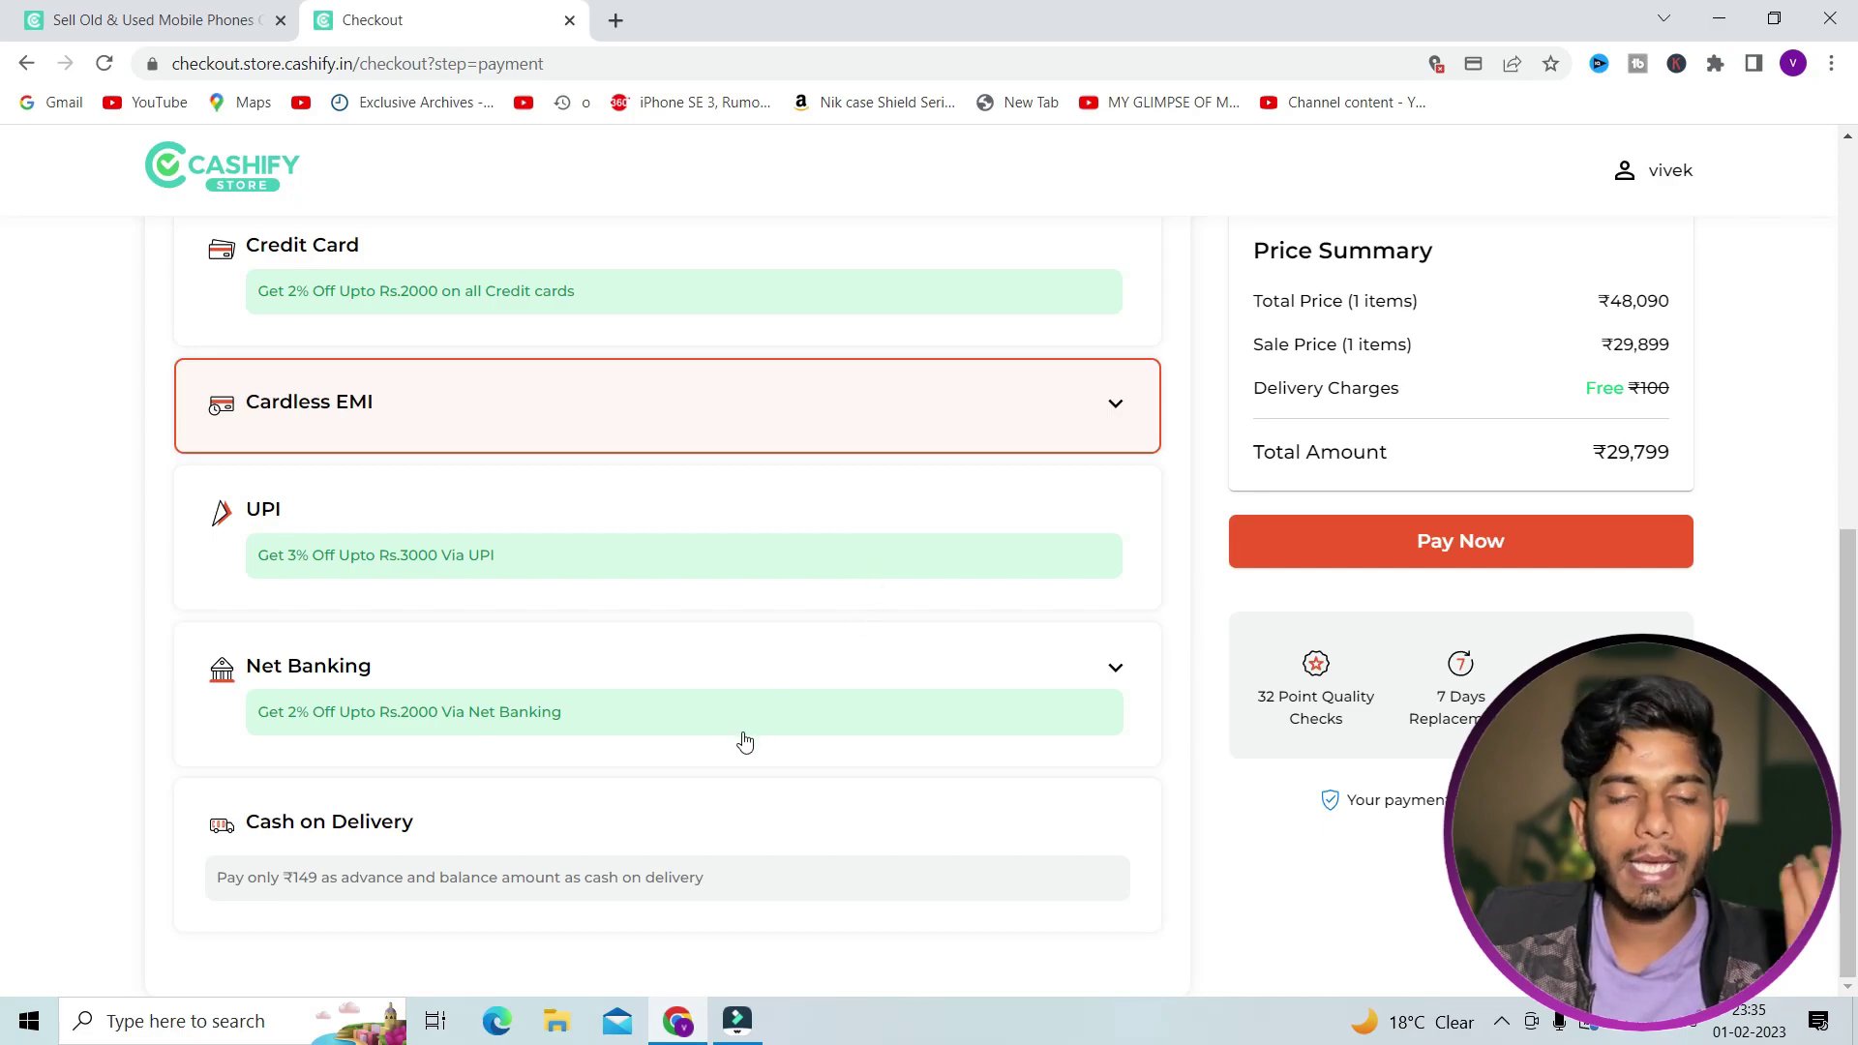
pyautogui.click(636, 840)
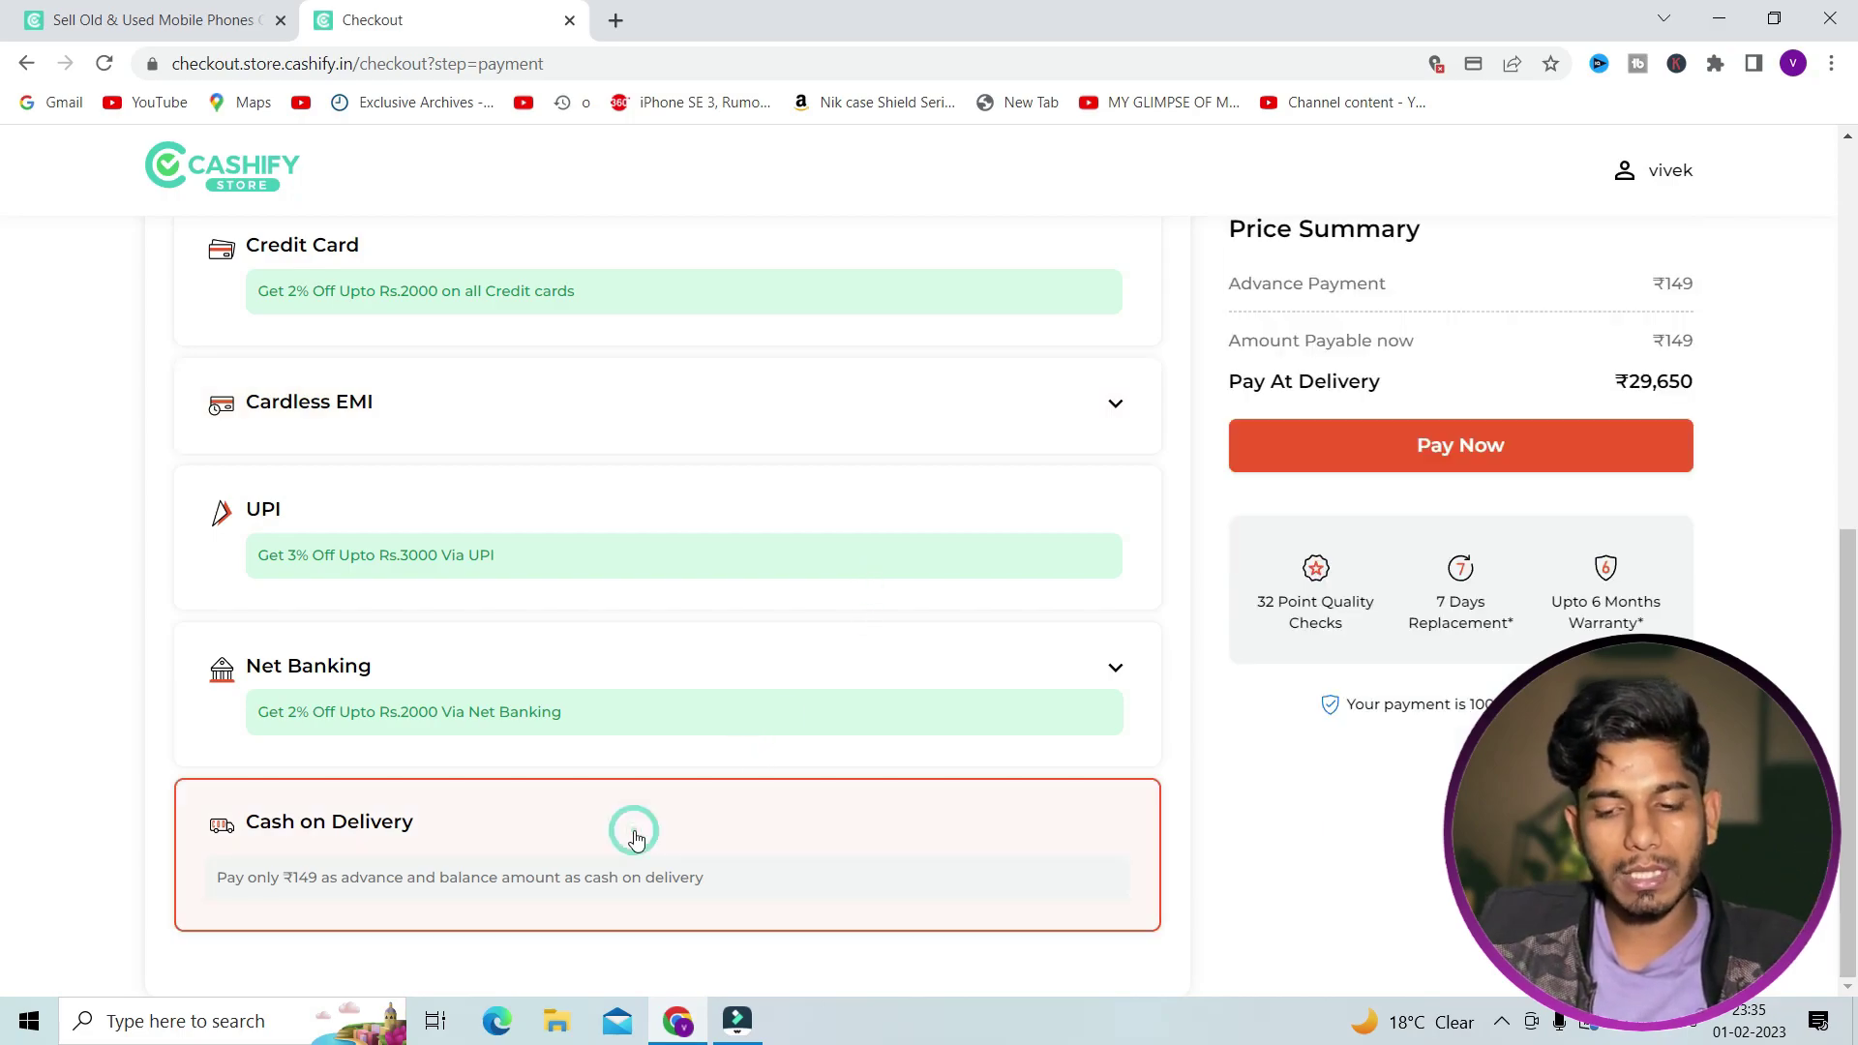